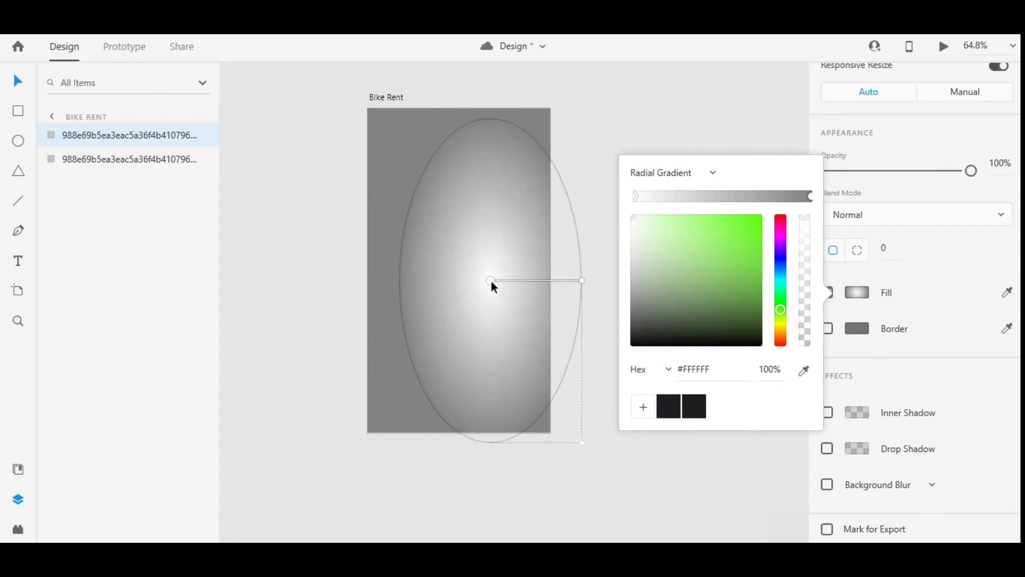
Step: Set the outer colour stop of the overlay's radial gradient to near-black and select its centre stop
{"action": "left_click", "coordinate": [811, 197]}
{"action": "left_click_drag", "start_coordinate": [638, 337], "coordinate": [638, 329]}
{"action": "left_click", "coordinate": [635, 197]}
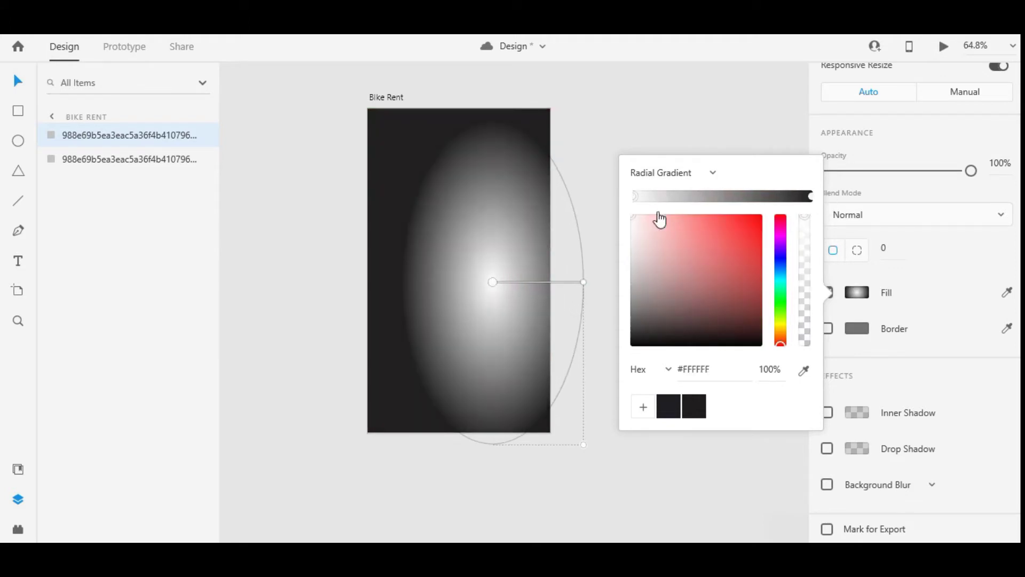
Step: Try a dark green #091C07 at 50% opacity for the centre stop of the radial gradient
{"action": "left_click_drag", "start_coordinate": [780, 331], "coordinate": [779, 303]}
{"action": "left_click", "coordinate": [730, 331]}
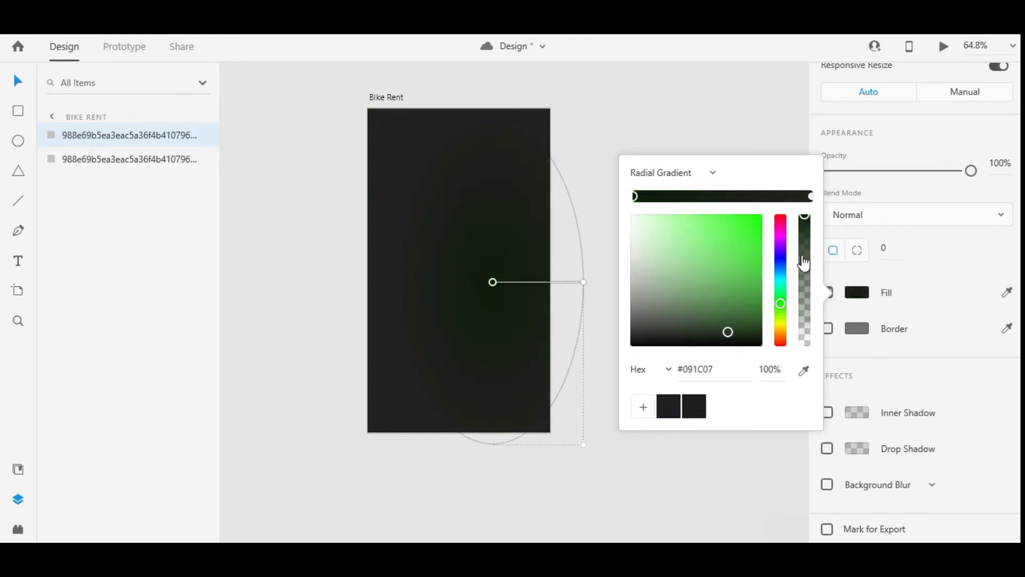
{"action": "left_click_drag", "start_coordinate": [804, 261], "coordinate": [805, 286]}
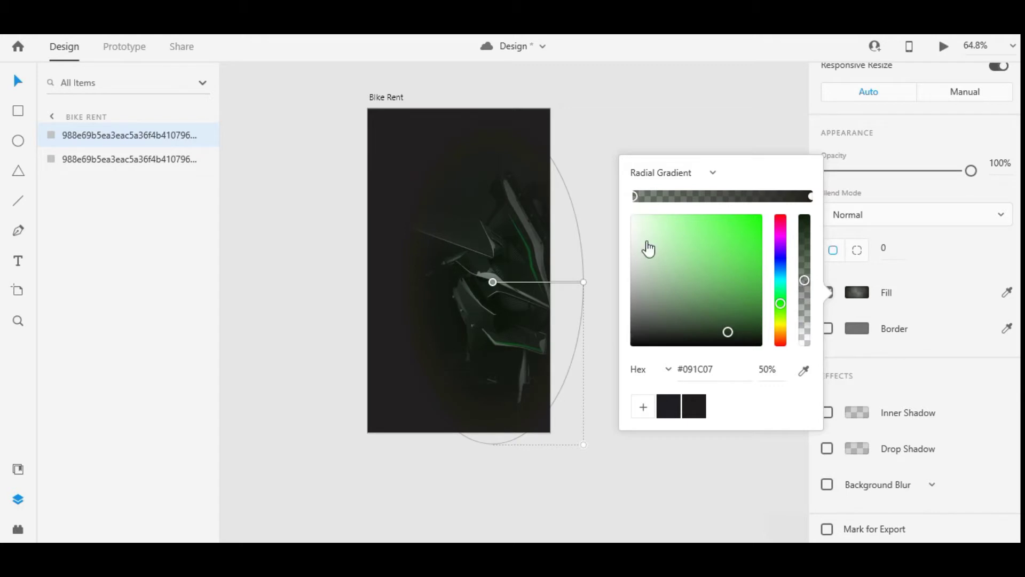
Step: Set the gradient's centre stop to the saved dark colour #19191E at 41% opacity and widen the gradient slightly
{"action": "left_click", "coordinate": [688, 405]}
{"action": "left_click", "coordinate": [669, 407]}
{"action": "left_click_drag", "start_coordinate": [804, 216], "coordinate": [805, 298]}
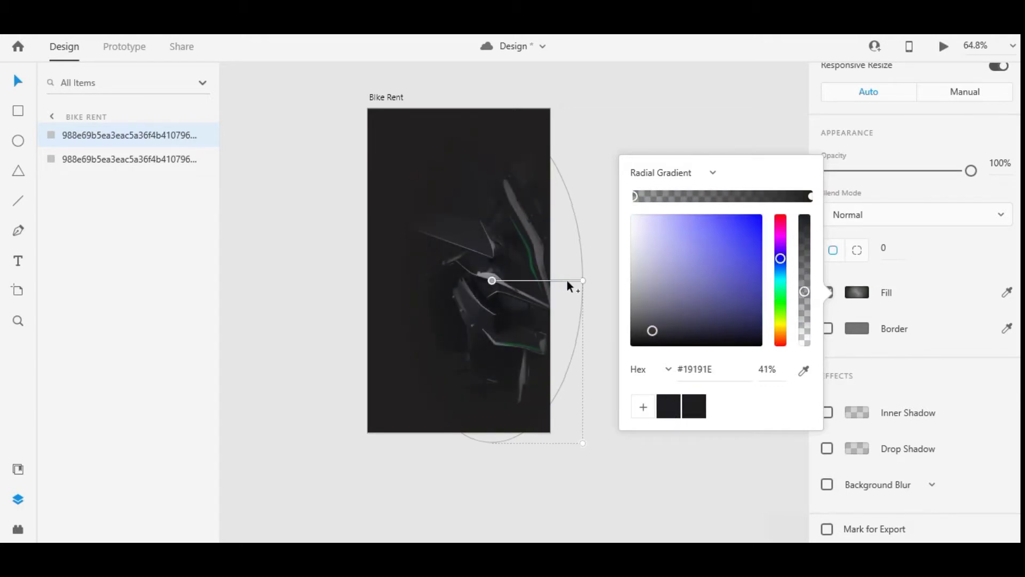
{"action": "left_click_drag", "start_coordinate": [583, 282], "coordinate": [600, 282]}
{"action": "left_click", "coordinate": [567, 447]}
{"action": "scroll", "coordinate": [625, 416], "scroll_direction": "down", "scroll_amount": 1}
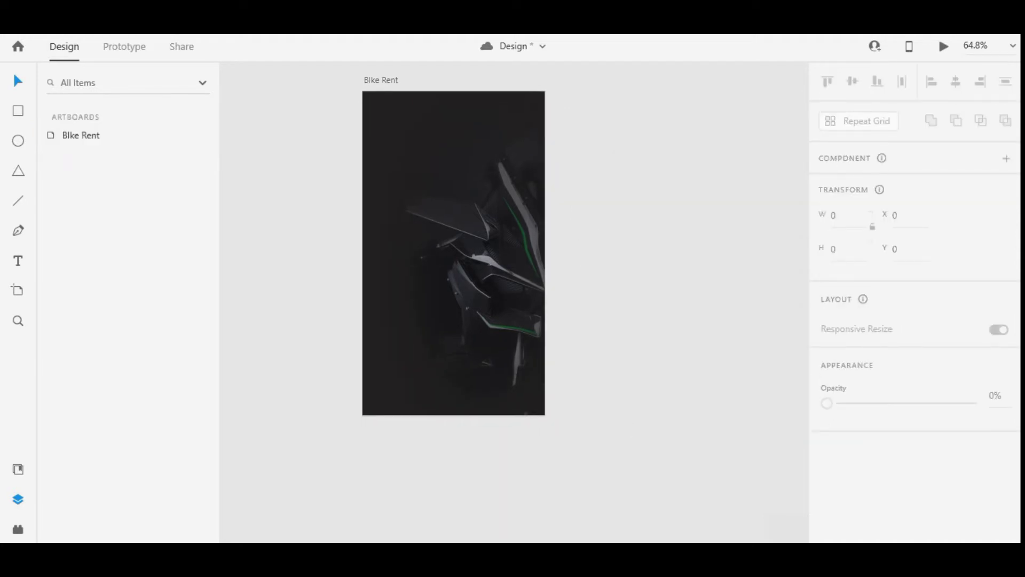
Step: Bring the motorcycle line-art image file into the Bike Rent artboard and place it over the upper part
{"action": "key", "text": "alt+Tab"}
{"action": "left_click", "coordinate": [160, 193]}
{"action": "key", "text": "alt+Tab"}
{"action": "key", "text": "alt+Tab"}
{"action": "left_click_drag", "start_coordinate": [160, 184], "coordinate": [424, 136]}
{"action": "key", "text": "alt+Tab"}
{"action": "left_click_drag", "start_coordinate": [450, 178], "coordinate": [457, 209]}
Step: Try the Darken blend mode on the motorcycle image, then restore Normal
{"action": "scroll", "coordinate": [841, 270], "scroll_direction": "down", "scroll_amount": 4}
{"action": "left_click", "coordinate": [860, 305]}
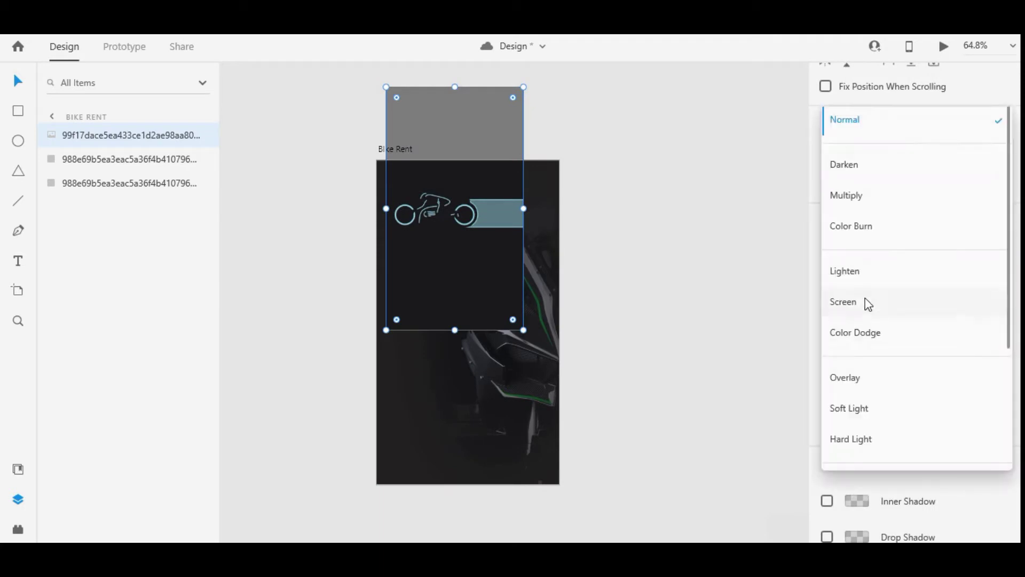
{"action": "left_click", "coordinate": [843, 163]}
{"action": "left_click", "coordinate": [855, 305]}
{"action": "left_click", "coordinate": [861, 151]}
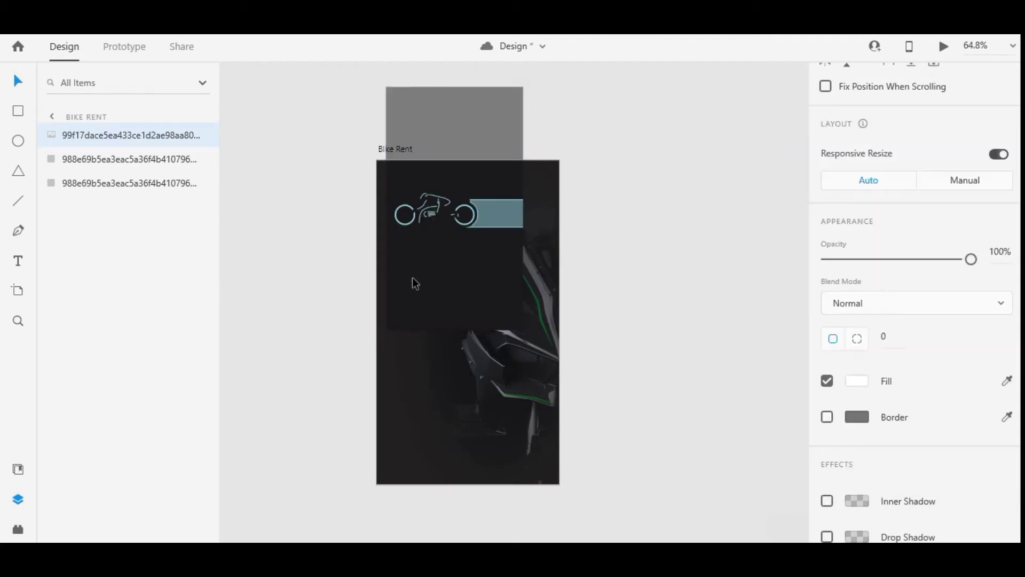
Step: Shrink the motorcycle image to about 199 × 354 and move it to the artboard's upper-left corner
{"action": "left_click_drag", "start_coordinate": [463, 252], "coordinate": [466, 208]}
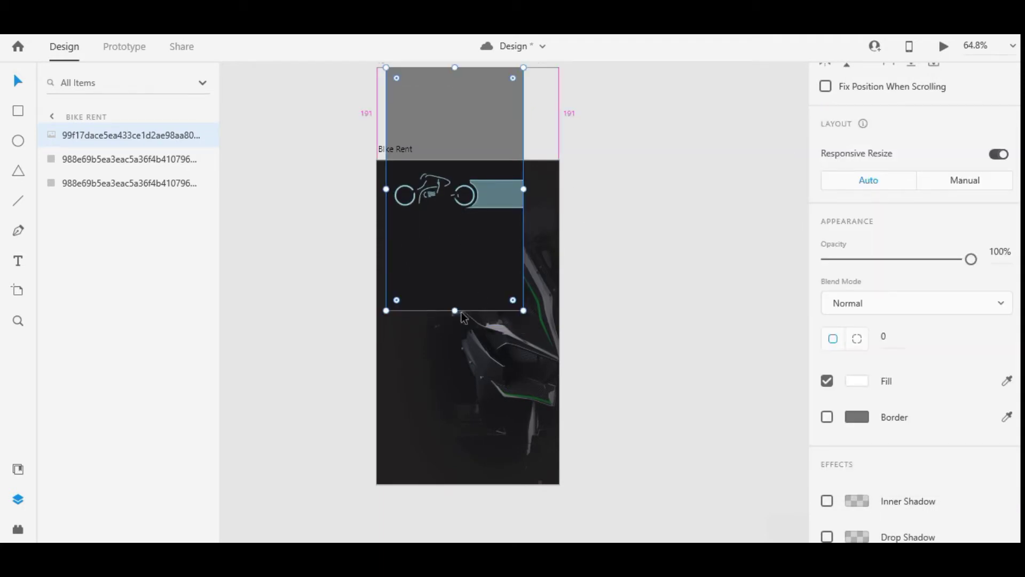
{"action": "left_click_drag", "start_coordinate": [455, 311], "coordinate": [458, 327]}
{"action": "left_click_drag", "start_coordinate": [473, 278], "coordinate": [500, 272]}
{"action": "left_click_drag", "start_coordinate": [482, 323], "coordinate": [482, 271]}
{"action": "left_click_drag", "start_coordinate": [495, 246], "coordinate": [437, 244]}
Step: Mirror the motorcycle image horizontally, keeping it upright
{"action": "left_click", "coordinate": [847, 67]}
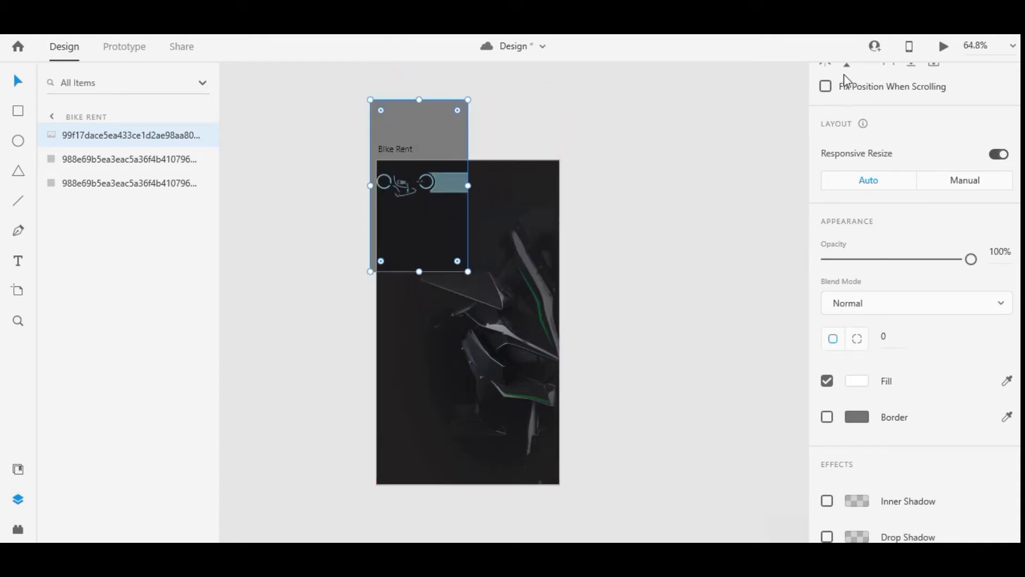
{"action": "left_click", "coordinate": [848, 67]}
{"action": "scroll", "coordinate": [817, 176], "scroll_direction": "up", "scroll_amount": 3}
{"action": "left_click", "coordinate": [825, 207]}
{"action": "left_click", "coordinate": [700, 225]}
{"action": "scroll", "coordinate": [491, 203], "scroll_direction": "up", "scroll_amount": 7}
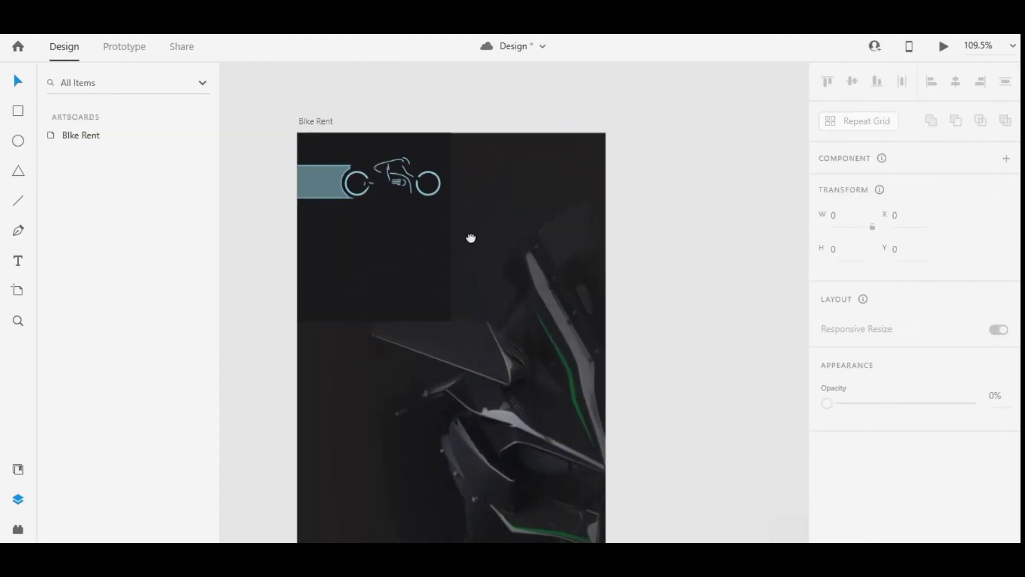
{"action": "left_click_drag", "start_coordinate": [471, 238], "coordinate": [509, 256]}
{"action": "left_click", "coordinate": [469, 221]}
{"action": "scroll", "coordinate": [512, 217], "scroll_direction": "down", "scroll_amount": 1}
{"action": "scroll", "coordinate": [516, 220], "scroll_direction": "down", "scroll_amount": 1}
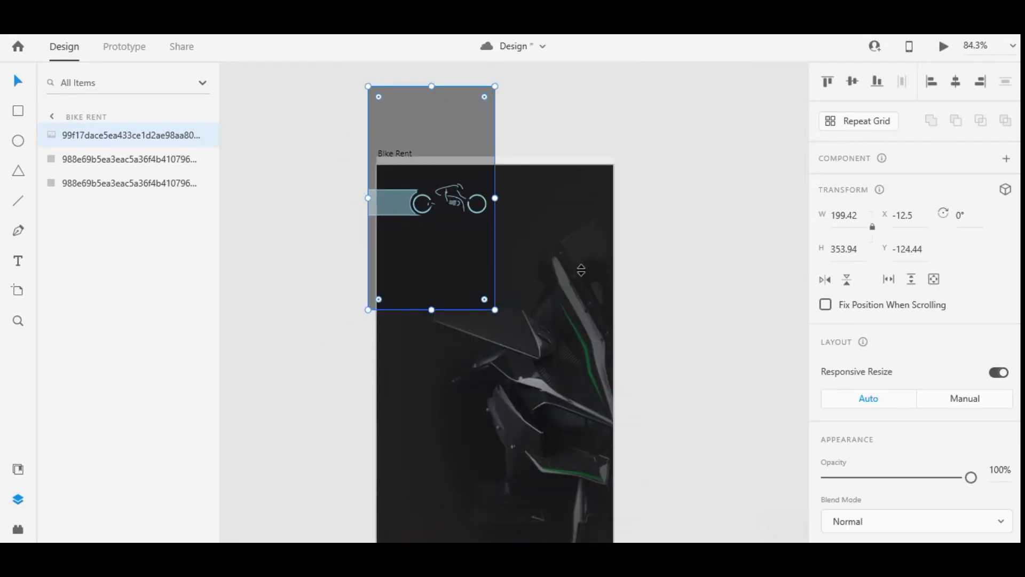
{"action": "key", "text": "Escape"}
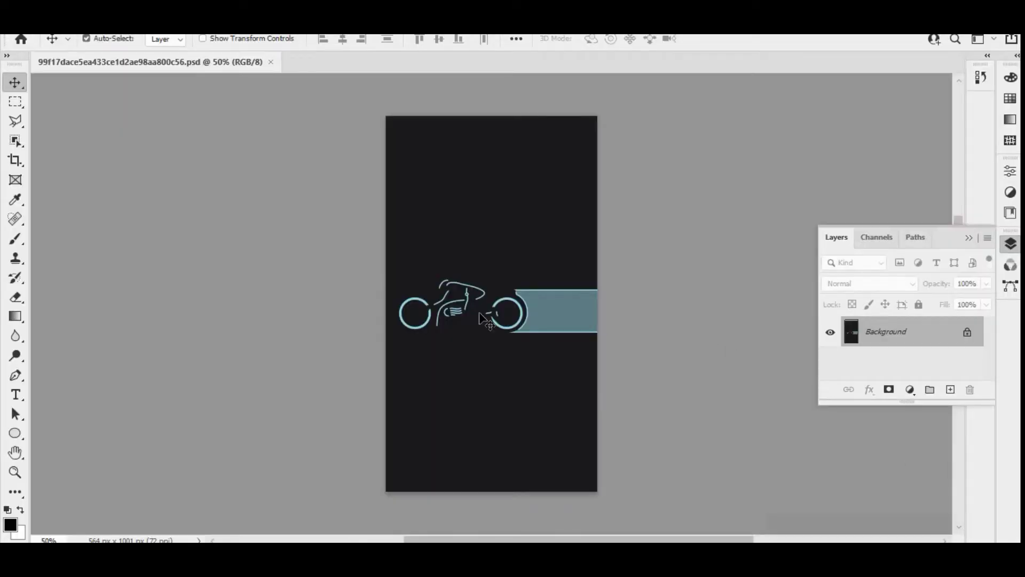
Step: Try to erase the dark background of the full motorcycle image with the Magic Eraser
{"action": "left_click", "coordinate": [15, 297]}
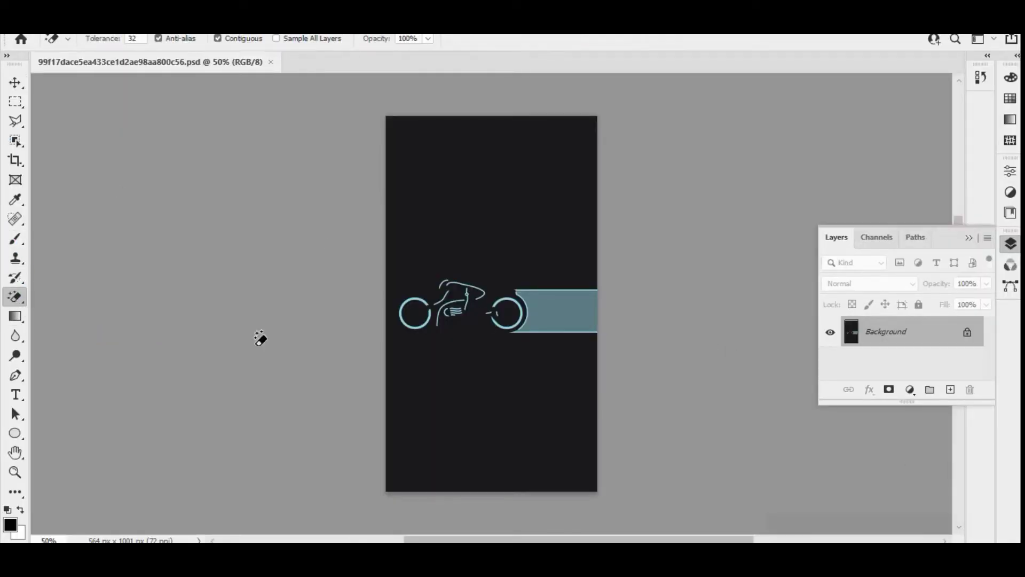
{"action": "left_click", "coordinate": [451, 389]}
{"action": "key", "text": "ctrl+z"}
Step: Crop the image's height to the band around the motorcycle, giving 564 × 213 px
{"action": "scroll", "coordinate": [475, 327], "scroll_direction": "up", "scroll_amount": 1}
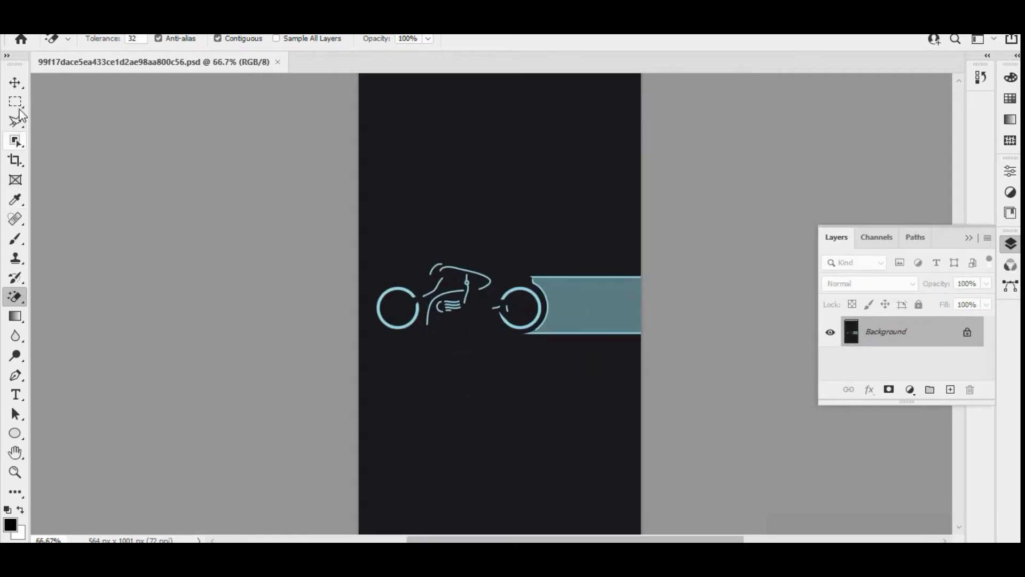
{"action": "left_click", "coordinate": [15, 101]}
{"action": "key", "text": "ctrl+minus"}
{"action": "left_click", "coordinate": [15, 161]}
{"action": "left_click_drag", "start_coordinate": [496, 477], "coordinate": [499, 329]}
{"action": "key", "text": "Return"}
{"action": "key", "text": "ctrl+plus"}
{"action": "key", "text": "ctrl+plus"}
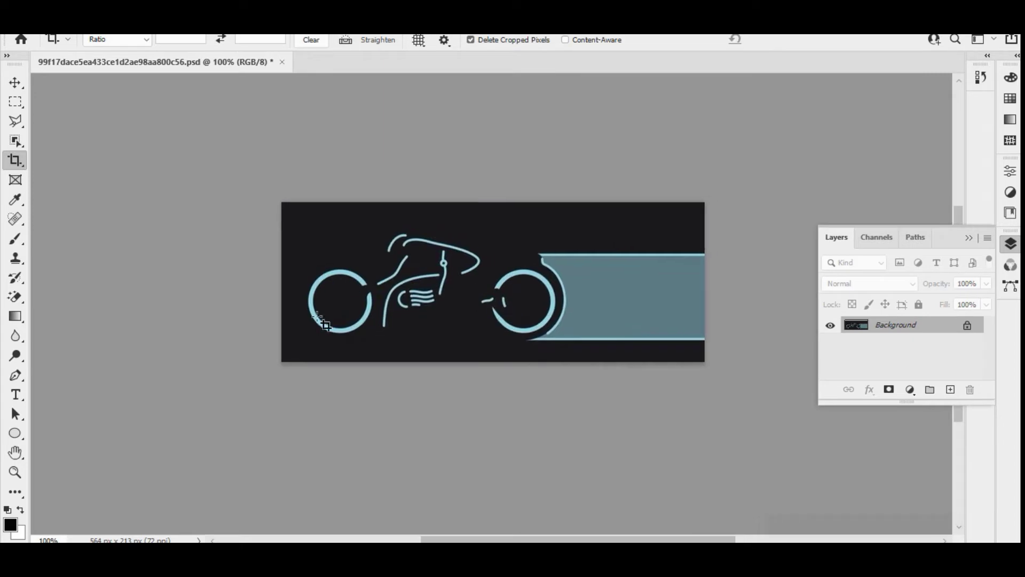
Step: Erase the dark background and the leftover dark patches between the engine lines with the Magic Eraser
{"action": "key", "text": "e"}
{"action": "left_click", "coordinate": [479, 340]}
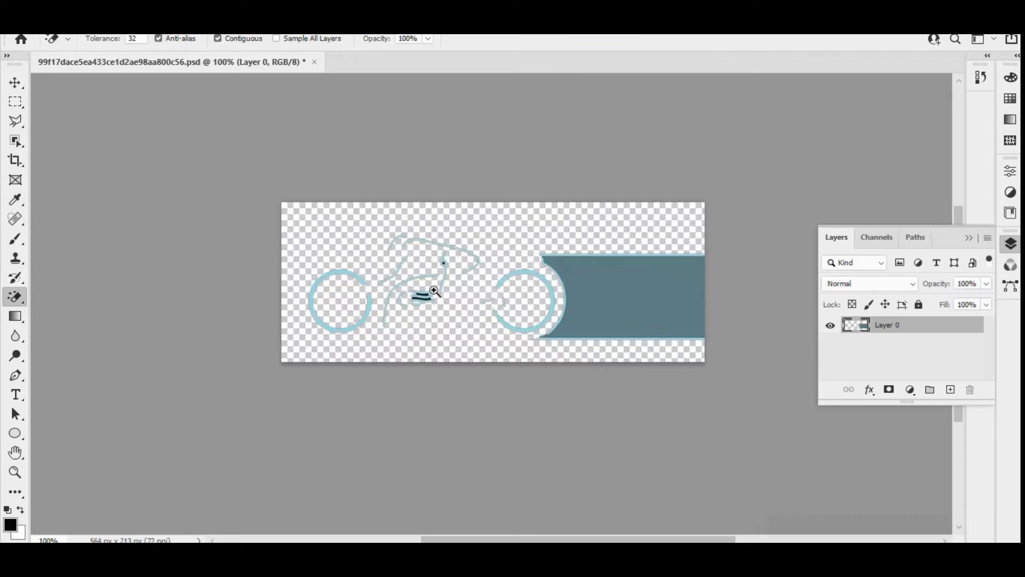
{"action": "left_click", "coordinate": [434, 290], "text": "ctrl"}
{"action": "left_click", "coordinate": [401, 301], "text": "ctrl"}
{"action": "left_click", "coordinate": [401, 301], "text": "ctrl"}
{"action": "left_click", "coordinate": [401, 301], "text": "ctrl"}
{"action": "left_click", "coordinate": [401, 301], "text": "ctrl"}
{"action": "left_click", "coordinate": [402, 301], "text": "ctrl"}
{"action": "scroll", "coordinate": [402, 302], "scroll_direction": "up", "scroll_amount": 1}
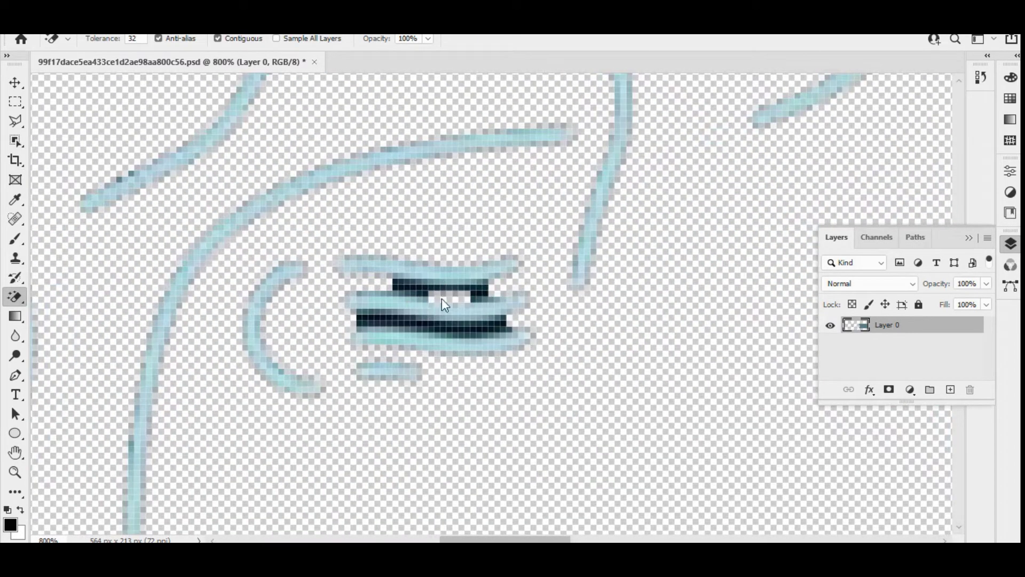
{"action": "left_click", "coordinate": [419, 333]}
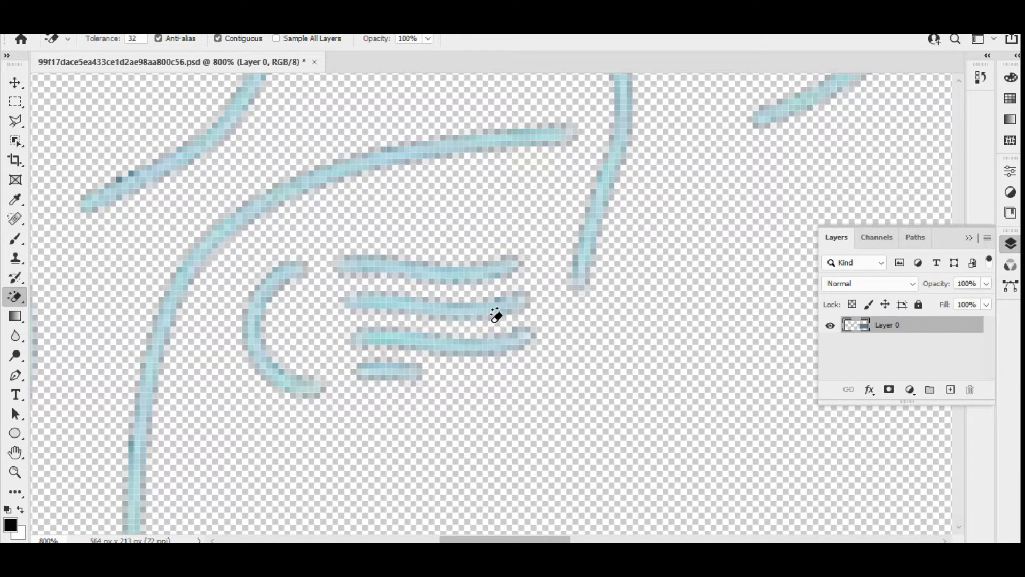
Step: Erase the dark spot inside the small circle on the motorcycle's frame with the Magic Eraser
{"action": "scroll", "coordinate": [575, 142], "scroll_direction": "down", "scroll_amount": 4}
{"action": "scroll", "coordinate": [575, 143], "scroll_direction": "up", "scroll_amount": 4}
{"action": "left_click", "coordinate": [575, 144]}
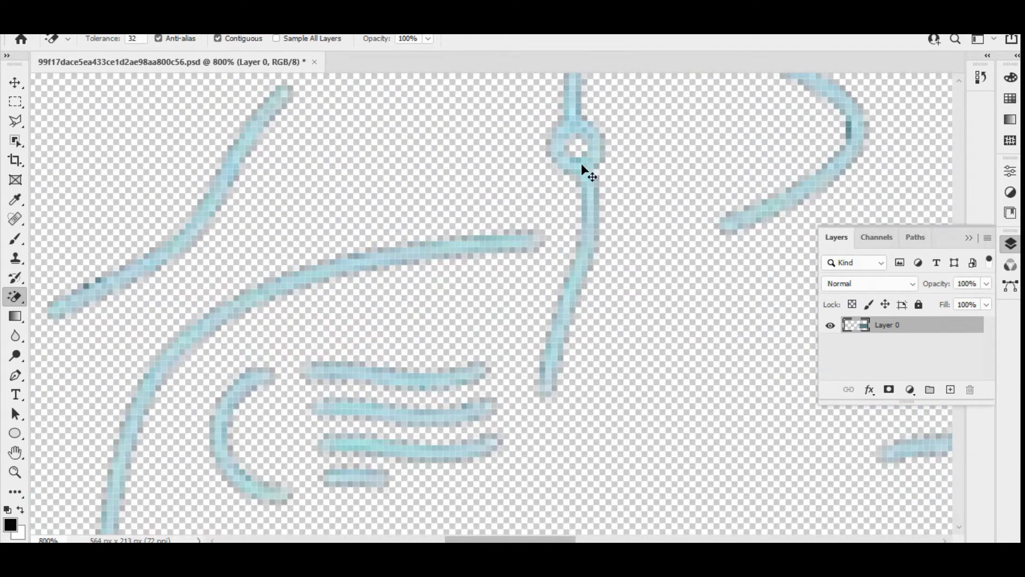
{"action": "scroll", "coordinate": [521, 204], "scroll_direction": "down", "scroll_amount": 5}
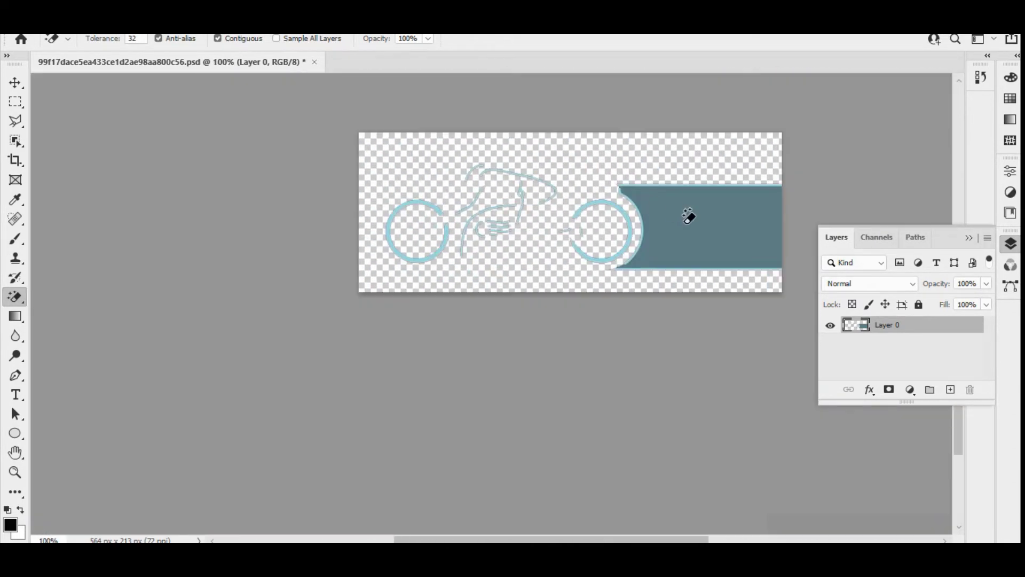
Step: Try erasing the solid teal block behind the rear wheel, undo that, and save the cut-out image
{"action": "left_click", "coordinate": [689, 215]}
{"action": "key", "text": "ctrl+z"}
{"action": "key", "text": "ctrl+s"}
{"action": "left_click", "coordinate": [679, 152]}
{"action": "left_click", "coordinate": [15, 83]}
Step: Switch to Adobe XD and move the updated motorcycle image down onto the top of the artboard
{"action": "key", "text": "alt+Tab"}
{"action": "left_click_drag", "start_coordinate": [462, 120], "coordinate": [462, 216]}
{"action": "scroll", "coordinate": [892, 229], "scroll_direction": "down", "scroll_amount": 4}
{"action": "scroll", "coordinate": [849, 211], "scroll_direction": "up", "scroll_amount": 2}
Step: Mirror the motorcycle image horizontally, keep it upright, and position it at X -11.92, Y 11.56
{"action": "left_click", "coordinate": [846, 134]}
{"action": "left_click", "coordinate": [623, 168]}
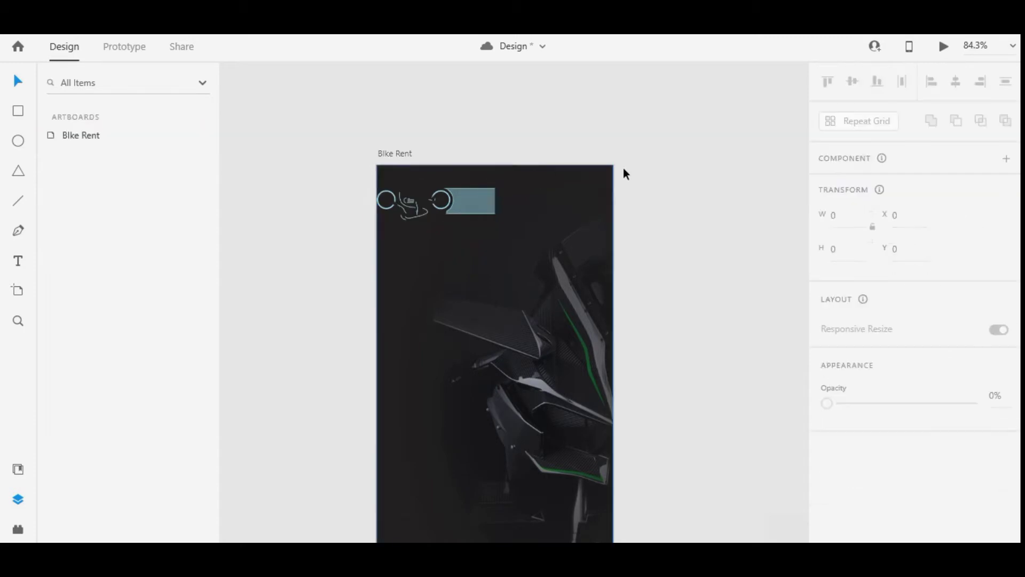
{"action": "left_click", "coordinate": [455, 202]}
{"action": "left_click", "coordinate": [846, 279]}
{"action": "left_click", "coordinate": [825, 280]}
{"action": "left_click", "coordinate": [611, 151]}
{"action": "left_click_drag", "start_coordinate": [419, 223], "coordinate": [419, 212]}
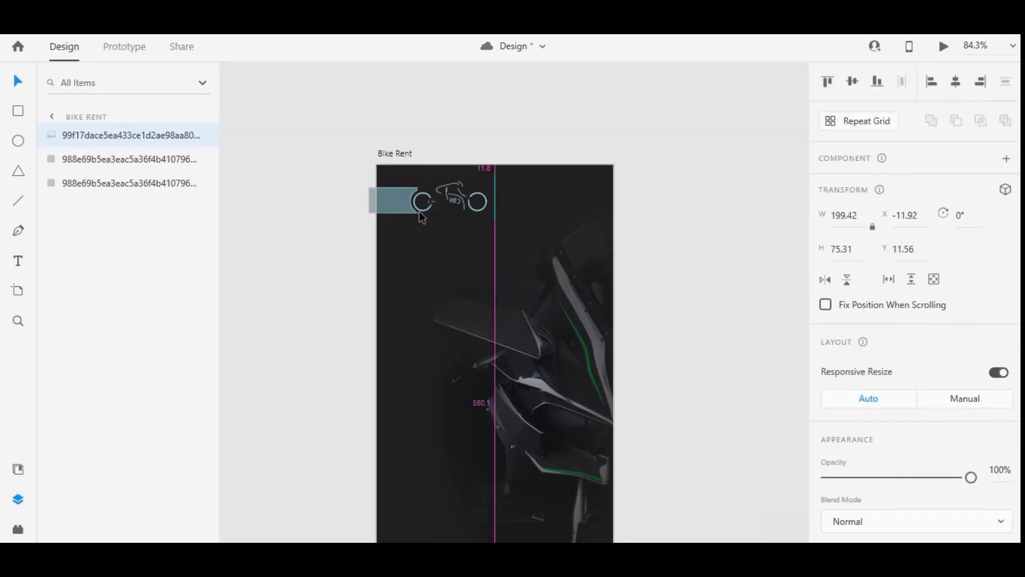
{"action": "left_click", "coordinate": [526, 145]}
{"action": "scroll", "coordinate": [526, 144], "scroll_direction": "down", "scroll_amount": 1}
{"action": "left_click", "coordinate": [482, 184]}
Step: Switch to Photoshop and apply a white (#FFFFFF) Color Overlay to the motorcycle layer
{"action": "key", "text": "alt+Tab"}
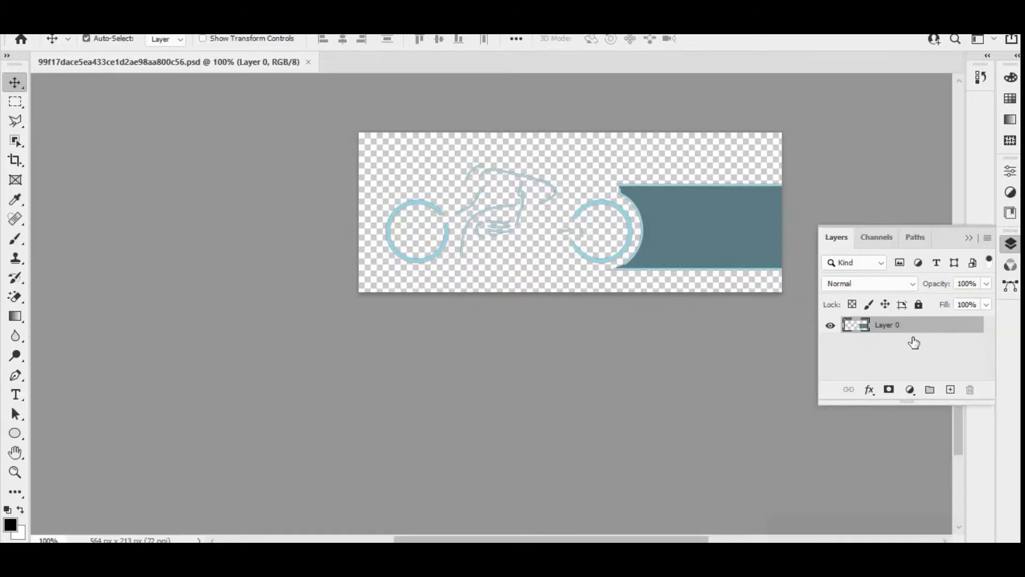
{"action": "double_click", "coordinate": [914, 326]}
{"action": "left_click", "coordinate": [407, 238]}
{"action": "left_click", "coordinate": [726, 86]}
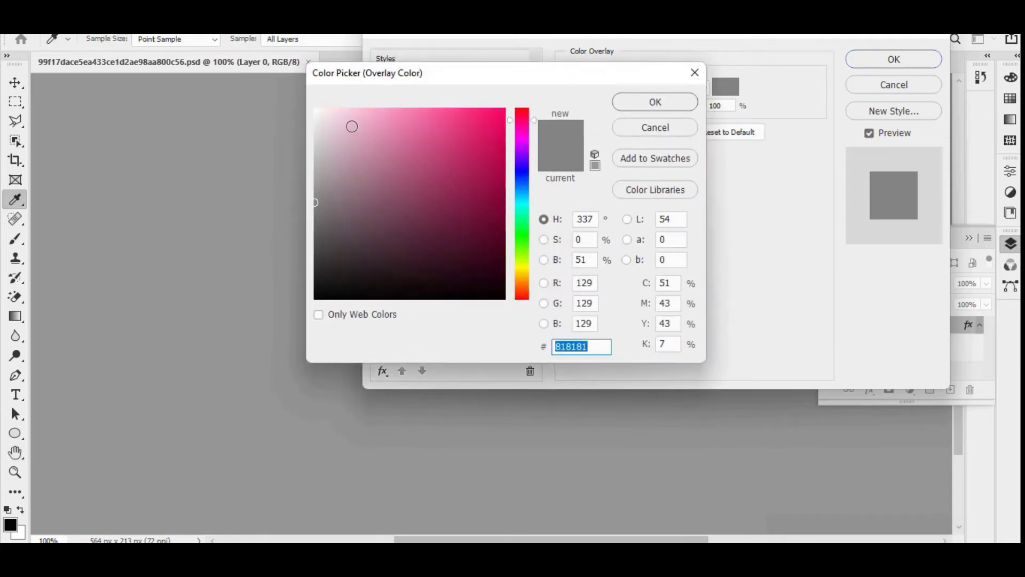
{"action": "type", "text": "ffffff"}
{"action": "key", "text": "Return"}
{"action": "left_click", "coordinate": [881, 58]}
Step: Switch to Adobe XD and mirror the white motorcycle image horizontally
{"action": "key", "text": "alt+Tab"}
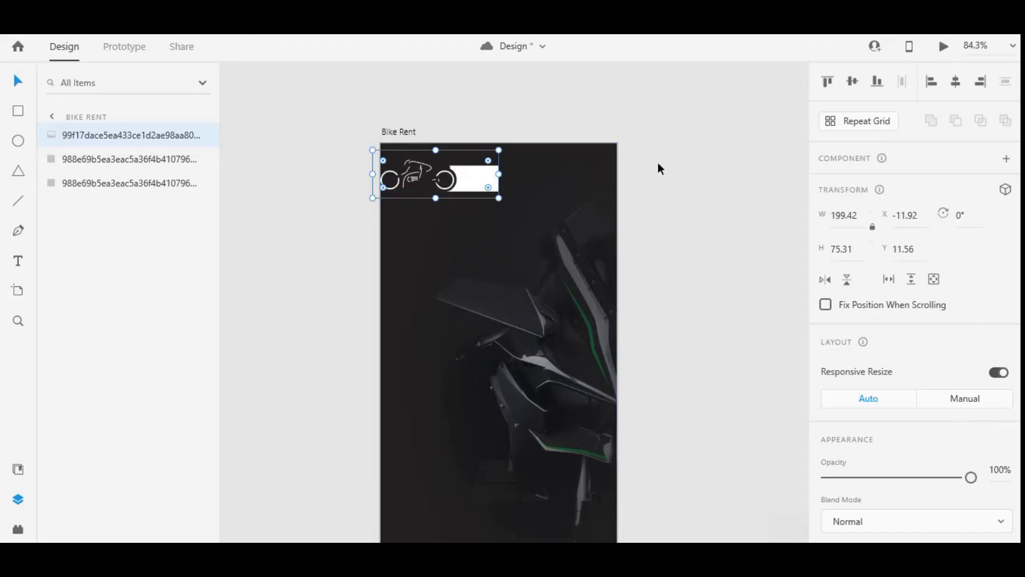
{"action": "scroll", "coordinate": [830, 123], "scroll_direction": "down", "scroll_amount": 3}
{"action": "scroll", "coordinate": [827, 102], "scroll_direction": "up", "scroll_amount": 2}
{"action": "left_click", "coordinate": [825, 206]}
{"action": "left_click", "coordinate": [654, 235]}
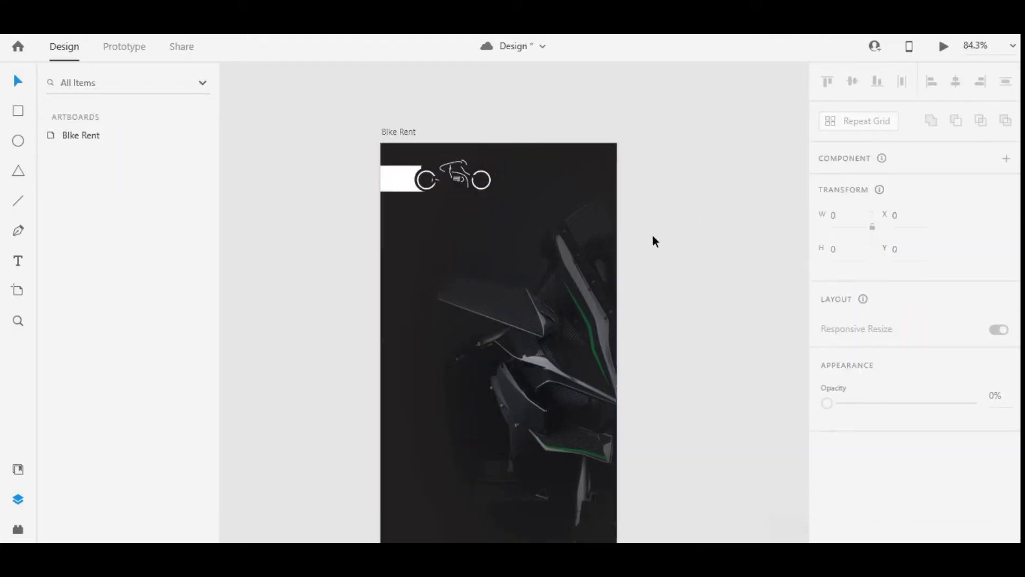
Step: Shift the motorcycle image partly past the artboard's left edge and shrink it to about 156 × 59
{"action": "left_click", "coordinate": [484, 188]}
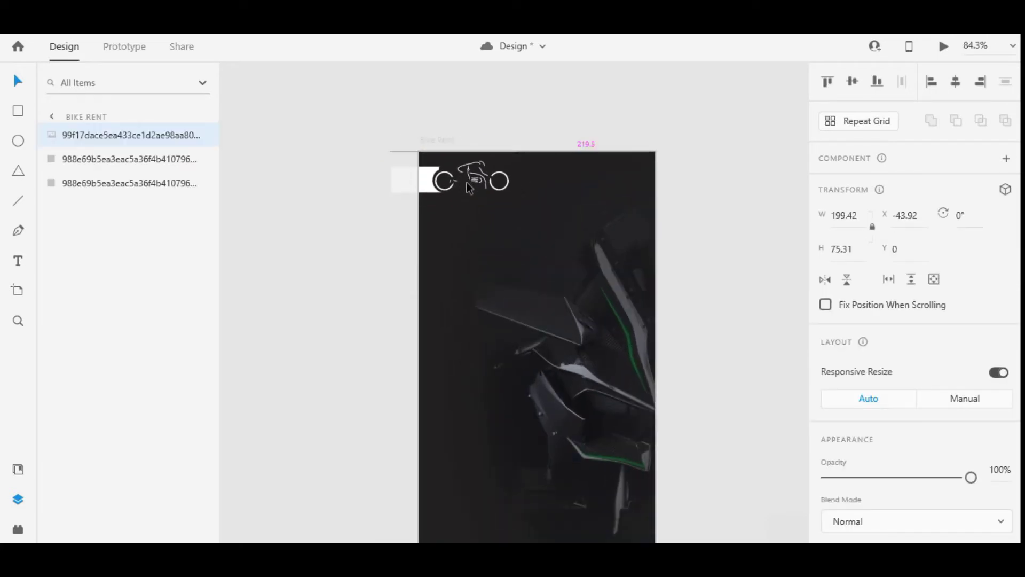
{"action": "left_click_drag", "start_coordinate": [466, 182], "coordinate": [466, 186]}
{"action": "left_click", "coordinate": [722, 155]}
{"action": "left_click_drag", "start_coordinate": [722, 347], "coordinate": [689, 324]}
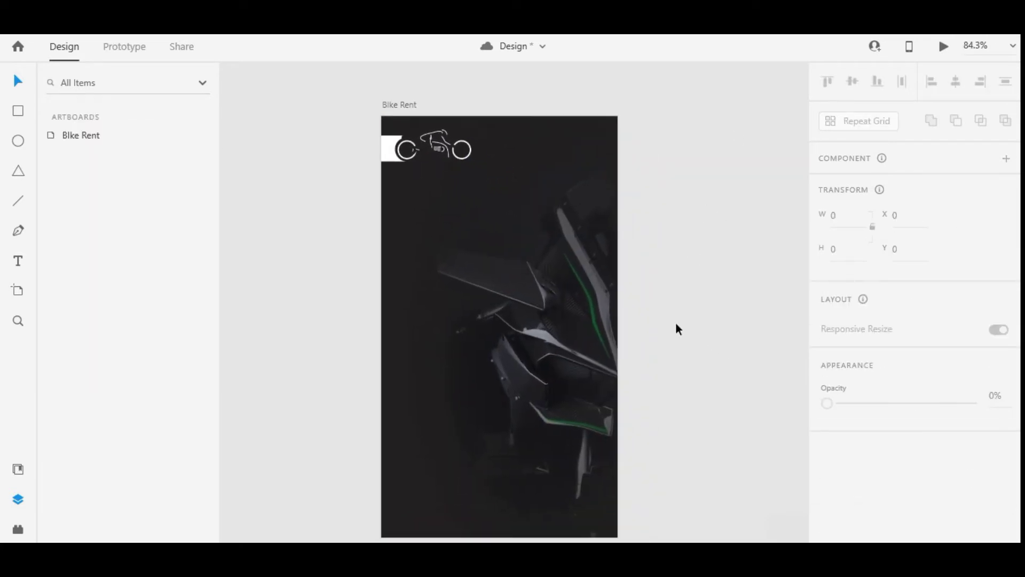
{"action": "left_click", "coordinate": [447, 161]}
{"action": "left_click", "coordinate": [479, 101]}
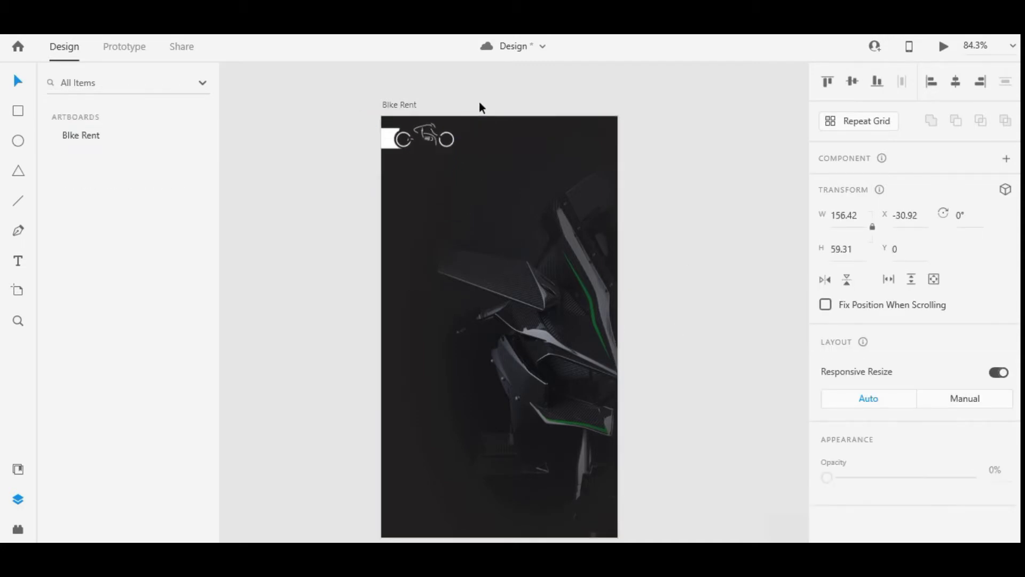
Step: Draw a horizontal line about 32 long near the artboard's top, to the right of the motorcycle logo
{"action": "left_click", "coordinate": [18, 200]}
{"action": "scroll", "coordinate": [512, 144], "scroll_direction": "up", "scroll_amount": 3}
{"action": "left_click_drag", "start_coordinate": [511, 142], "coordinate": [545, 142]}
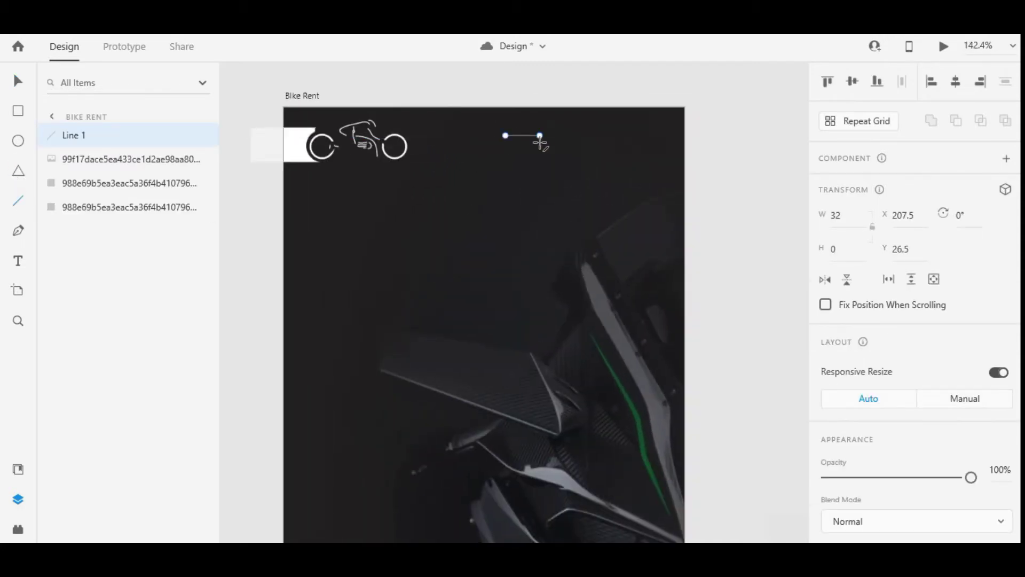
Step: Give the line a white (#FFFFFF) border with round caps and a size of 2
{"action": "left_click", "coordinate": [14, 85]}
{"action": "scroll", "coordinate": [853, 353], "scroll_direction": "down", "scroll_amount": 4}
{"action": "left_click", "coordinate": [857, 346]}
{"action": "left_click_drag", "start_coordinate": [640, 261], "coordinate": [568, 213]}
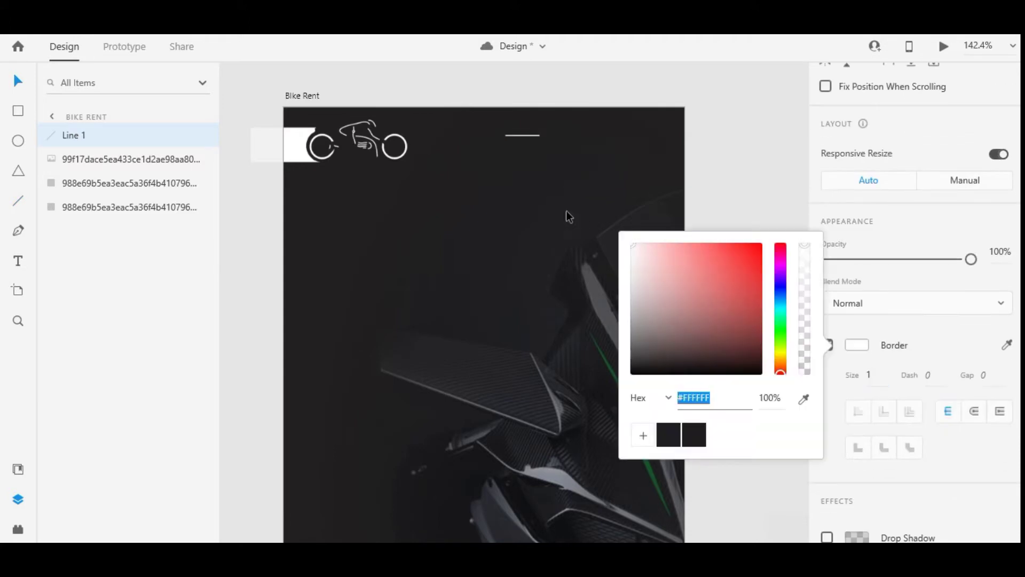
{"action": "left_click", "coordinate": [975, 413]}
{"action": "key", "text": "Up"}
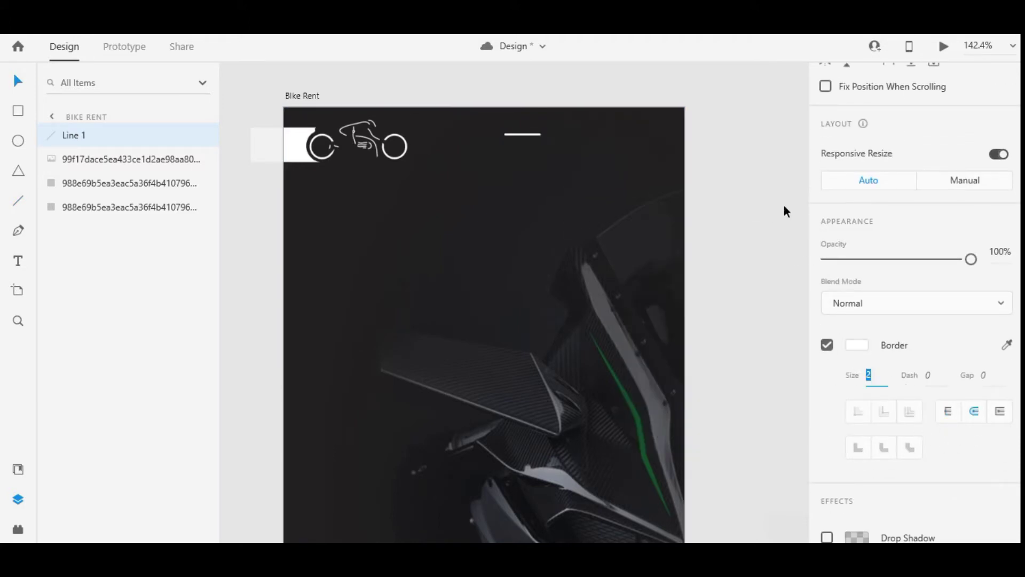
{"action": "left_click", "coordinate": [783, 206]}
Step: Arrange a row of three header lines, one long and two shorter, and group them
{"action": "left_click_drag", "start_coordinate": [514, 135], "coordinate": [617, 140]}
{"action": "key", "text": "ctrl+z"}
{"action": "key", "text": "ctrl+z"}
{"action": "left_click", "coordinate": [587, 135], "text": "shift"}
{"action": "left_click", "coordinate": [554, 134], "text": "shift"}
{"action": "key", "text": "ctrl+g"}
{"action": "left_click", "coordinate": [715, 163]}
{"action": "scroll", "coordinate": [669, 143], "scroll_direction": "down", "scroll_amount": 5}
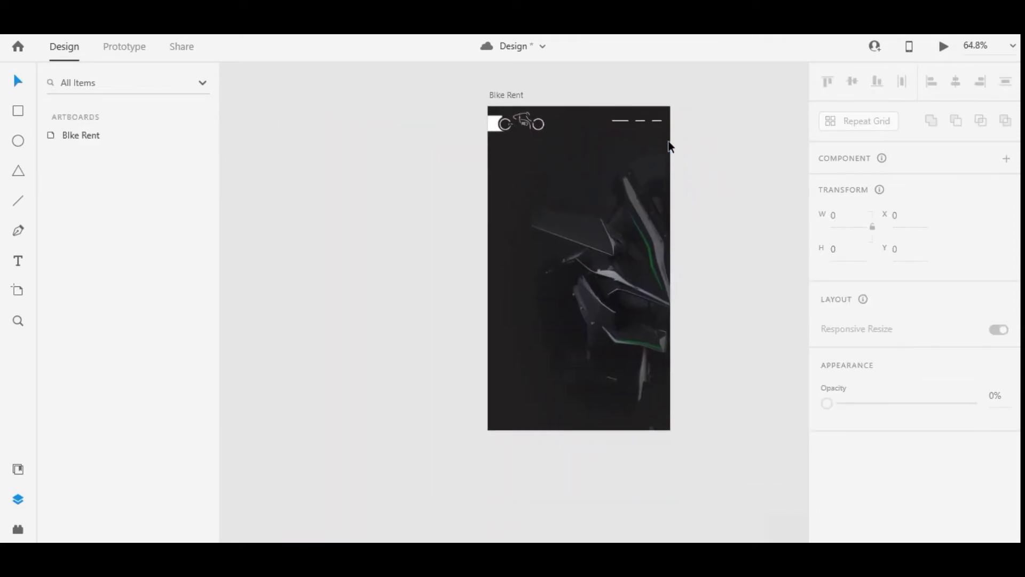
Step: Change the border colour of the grouped header lines to a dimmer grey
{"action": "left_click", "coordinate": [631, 121]}
{"action": "left_click", "coordinate": [856, 375]}
{"action": "left_click_drag", "start_coordinate": [640, 372], "coordinate": [630, 363]}
{"action": "left_click", "coordinate": [718, 159]}
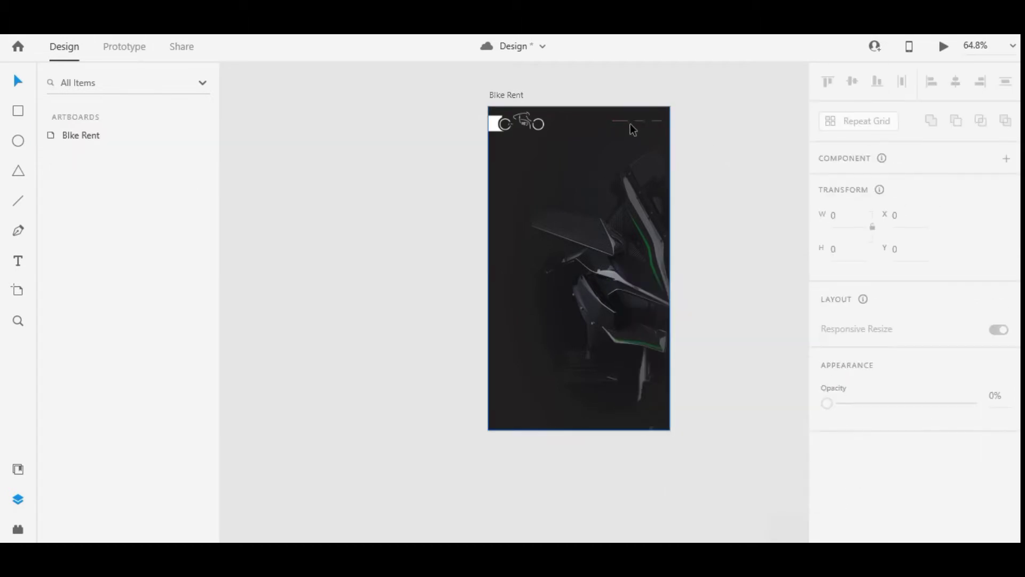
Step: Set the border size of the grouped header lines to 3
{"action": "left_click", "coordinate": [631, 122]}
{"action": "scroll", "coordinate": [864, 287], "scroll_direction": "down", "scroll_amount": 5}
{"action": "left_click", "coordinate": [870, 410]}
{"action": "type", "text": "3"}
{"action": "key", "text": "Return"}
{"action": "left_click", "coordinate": [789, 284]}
{"action": "scroll", "coordinate": [622, 127], "scroll_direction": "up", "scroll_amount": 3}
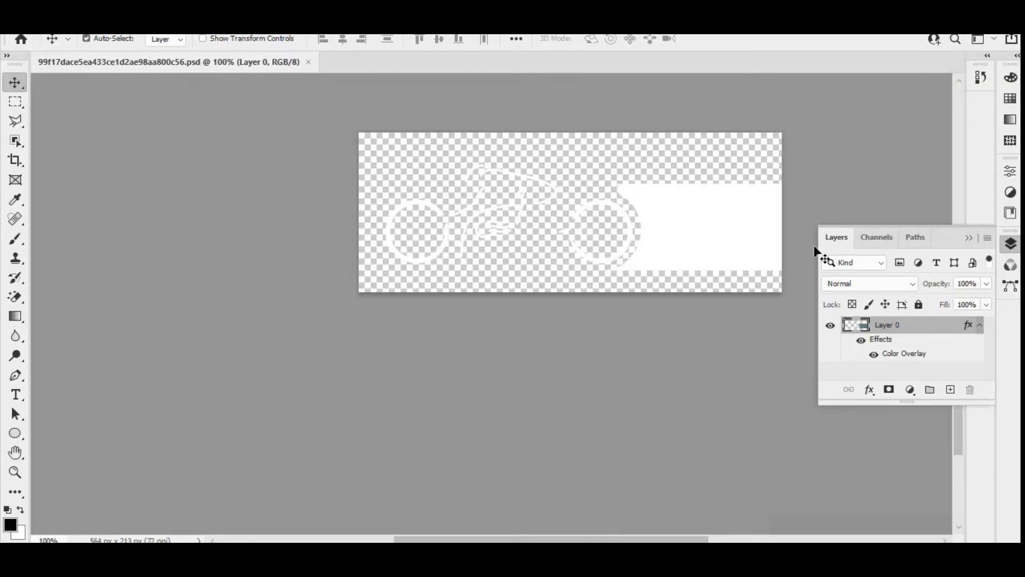
Step: Change the Color Overlay of the motorcycle logo layer from white to a grey sampled from the canvas background
{"action": "double_click", "coordinate": [926, 327]}
{"action": "left_click", "coordinate": [411, 231]}
{"action": "left_click", "coordinate": [725, 85]}
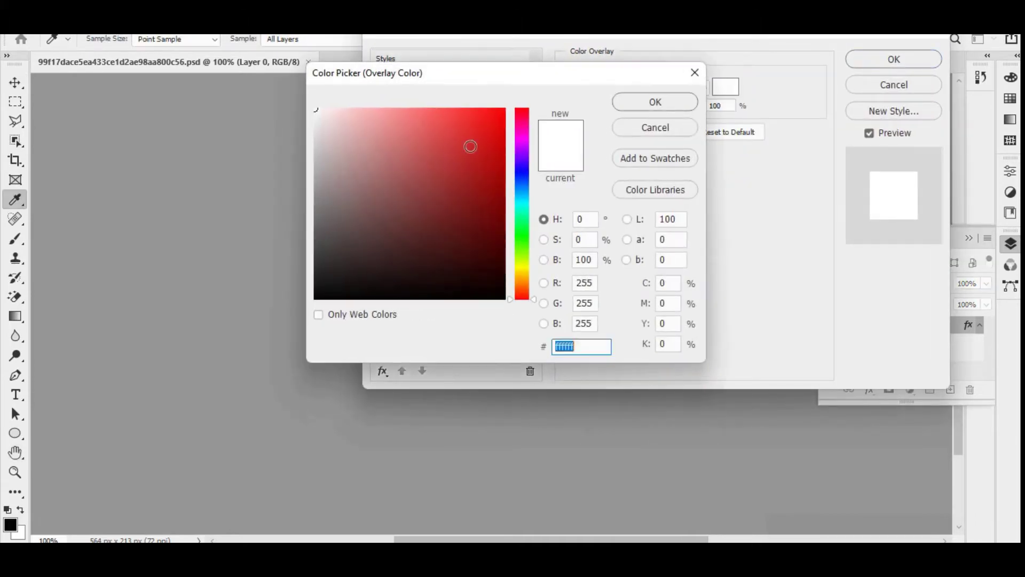
{"action": "left_click", "coordinate": [264, 224]}
{"action": "mouse_move", "coordinate": [264, 224]}
{"action": "left_mouse_down"}
{"action": "mouse_move", "coordinate": [261, 245]}
{"action": "mouse_move", "coordinate": [268, 228]}
{"action": "left_mouse_up"}
{"action": "left_click", "coordinate": [666, 103]}
{"action": "left_click", "coordinate": [894, 59]}
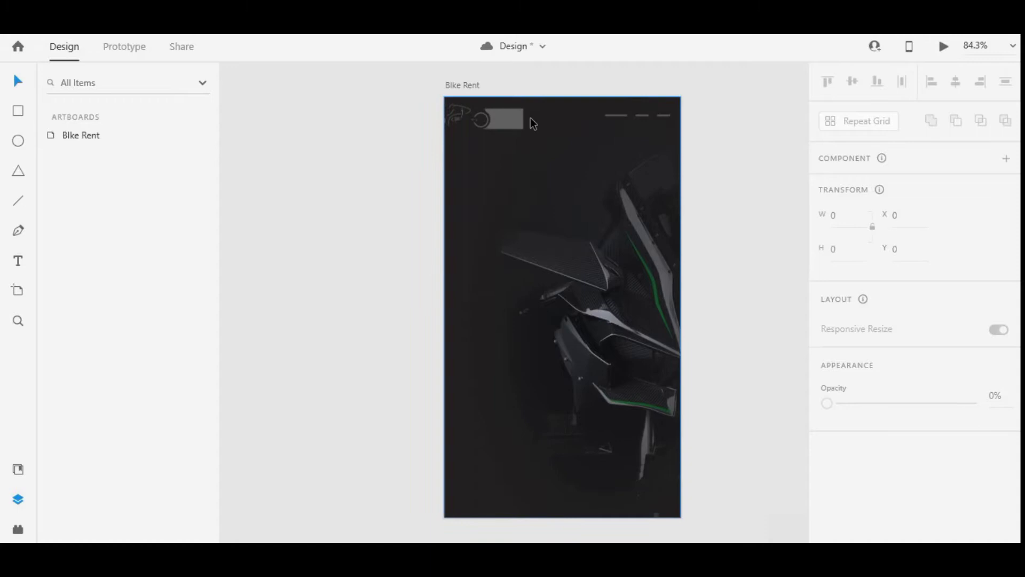
Step: Paste the recoloured motorcycle logo onto the Bike Rent artboard in Adobe XD and flip it horizontally in the header
{"action": "key", "text": "ctrl+v"}
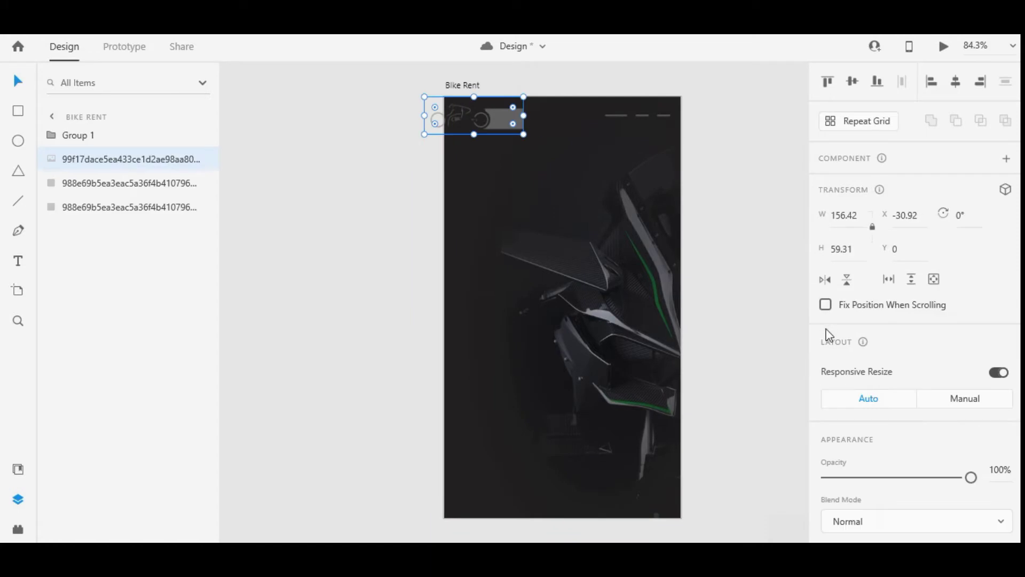
{"action": "left_click", "coordinate": [733, 175]}
{"action": "left_click_drag", "start_coordinate": [753, 205], "coordinate": [755, 214]}
{"action": "left_click_drag", "start_coordinate": [741, 274], "coordinate": [714, 269]}
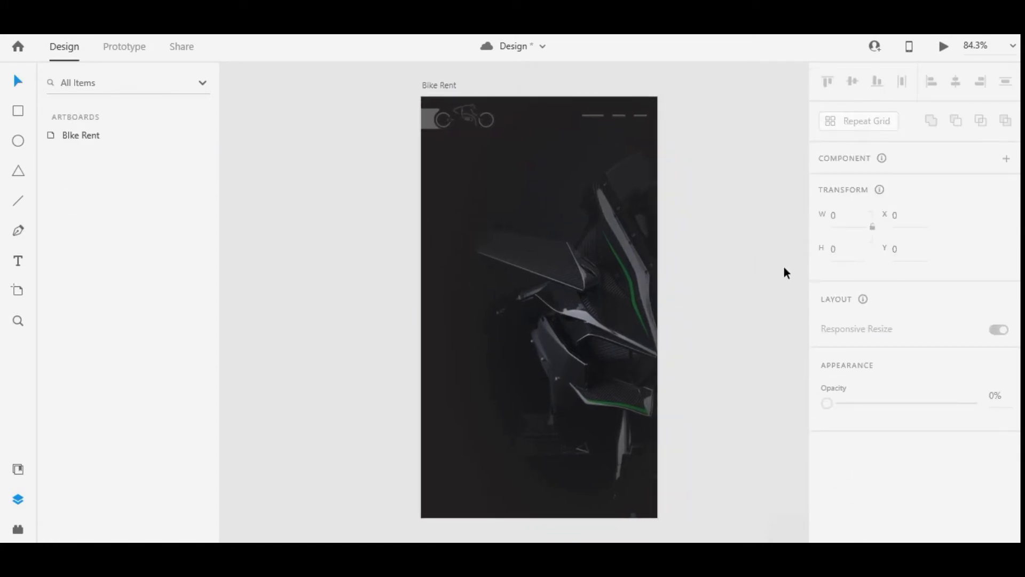
Step: Add a text object reading "The" below the header and set its font size to 24
{"action": "key", "text": "t"}
{"action": "left_click", "coordinate": [470, 192]}
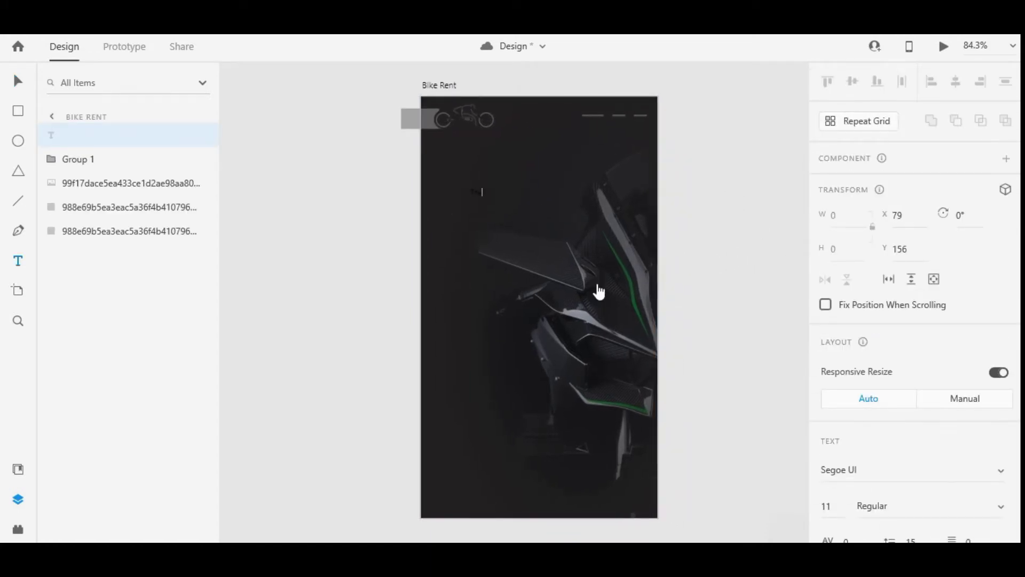
{"action": "scroll", "coordinate": [867, 421], "scroll_direction": "down", "scroll_amount": 2}
{"action": "left_click", "coordinate": [827, 434]}
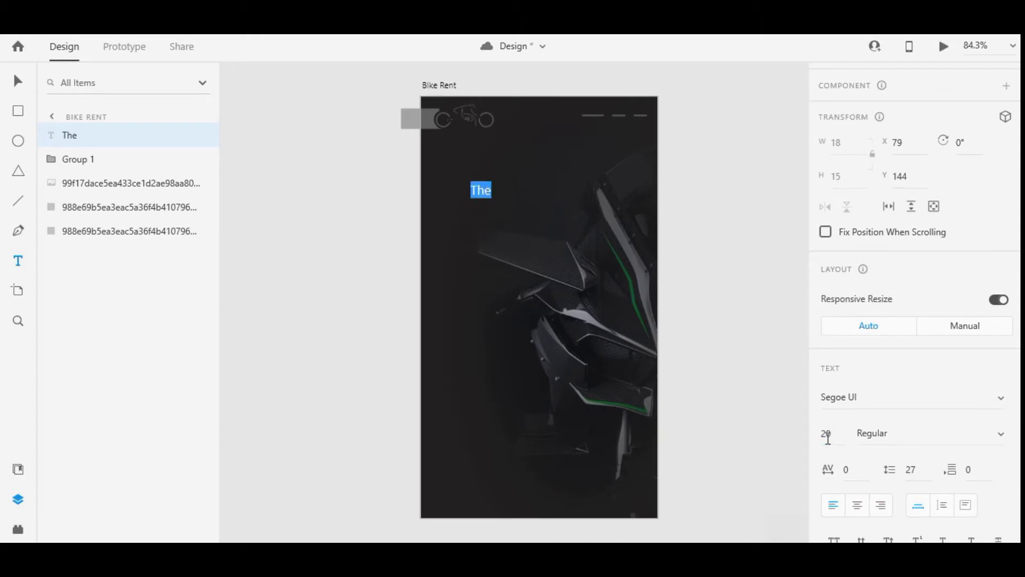
{"action": "type", "text": "24"}
{"action": "key", "text": "Return"}
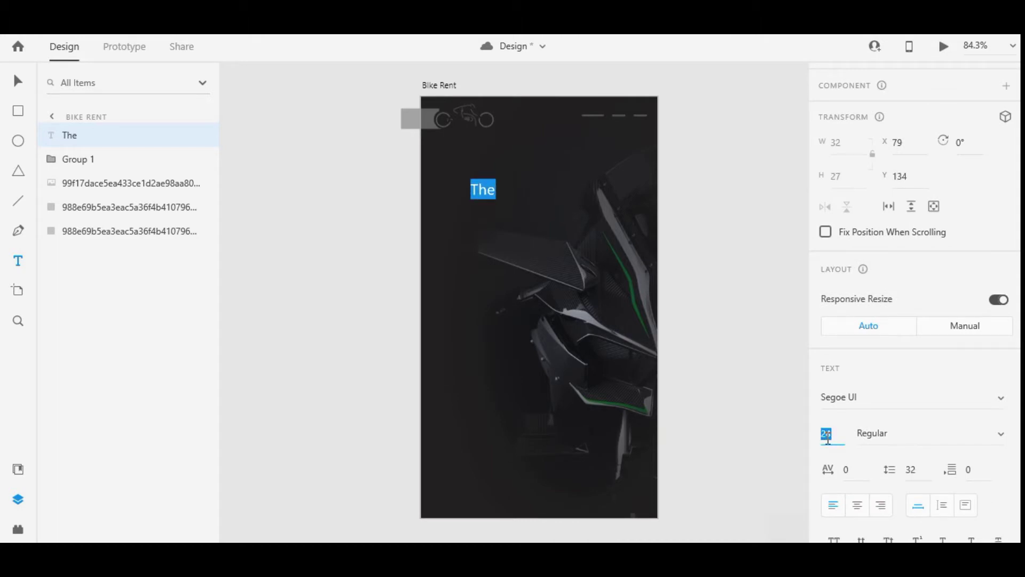
Step: Set the text font to Oswald, complete it as "The Future of Bike" and move it near the artboard's left edge
{"action": "left_click", "coordinate": [869, 399]}
{"action": "type", "text": "Oswald"}
{"action": "key", "text": "Return"}
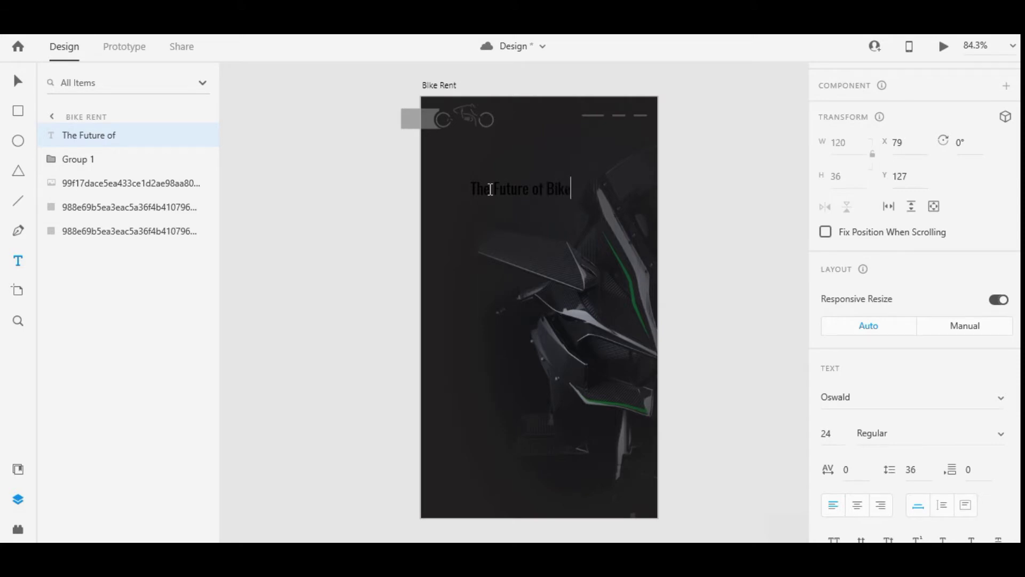
{"action": "left_click", "coordinate": [22, 85]}
{"action": "left_click_drag", "start_coordinate": [545, 181], "coordinate": [507, 188]}
Step: Remove the border from "The Future of Bike" and give the text a dim grey fill
{"action": "scroll", "coordinate": [983, 294], "scroll_direction": "down", "scroll_amount": 5}
{"action": "left_click", "coordinate": [850, 417]}
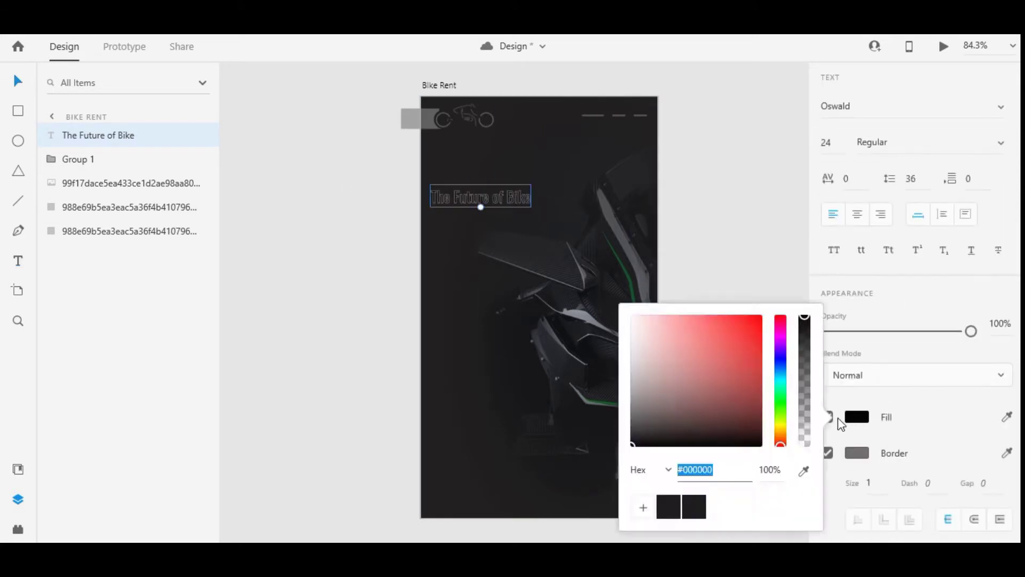
{"action": "left_click", "coordinate": [854, 420]}
{"action": "left_click", "coordinate": [826, 456]}
{"action": "left_click", "coordinate": [856, 417]}
{"action": "left_click_drag", "start_coordinate": [652, 332], "coordinate": [591, 361]}
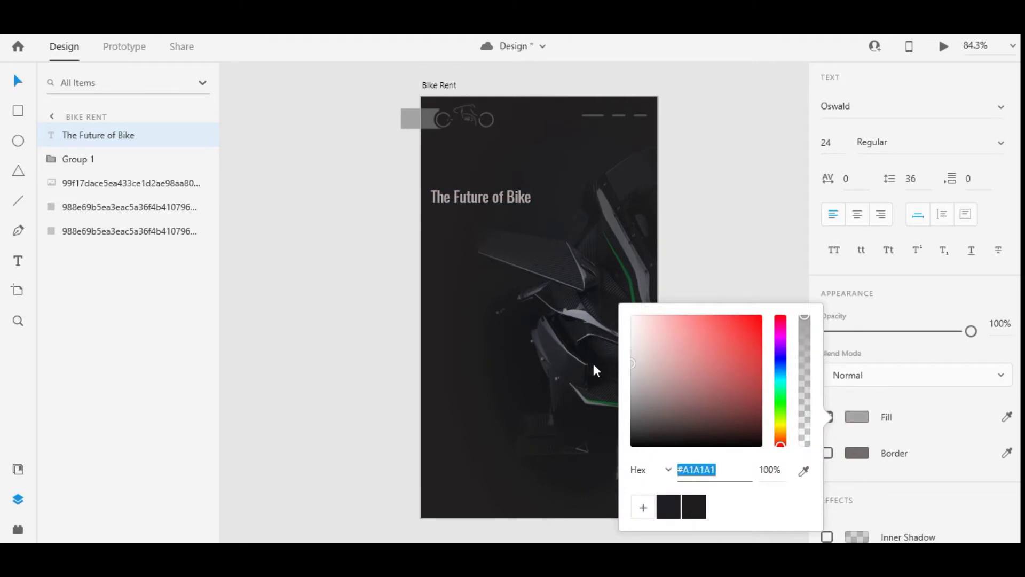
{"action": "left_click", "coordinate": [676, 506]}
{"action": "left_click", "coordinate": [677, 507]}
{"action": "mouse_move", "coordinate": [644, 443]}
{"action": "left_mouse_down"}
{"action": "mouse_move", "coordinate": [587, 471]}
{"action": "mouse_move", "coordinate": [620, 387]}
{"action": "mouse_move", "coordinate": [612, 392]}
{"action": "left_mouse_up"}
Step: Duplicate "The Future of Bike" directly below itself and change the copy's text to "Your Bike is Here"
{"action": "left_click", "coordinate": [501, 205]}
{"action": "left_click_drag", "start_coordinate": [501, 205], "coordinate": [504, 200]}
{"action": "left_click_drag", "start_coordinate": [503, 200], "coordinate": [501, 217]}
{"action": "double_click", "coordinate": [504, 223]}
{"action": "key", "text": "ctrl+a"}
{"action": "key", "text": "BackSpace"}
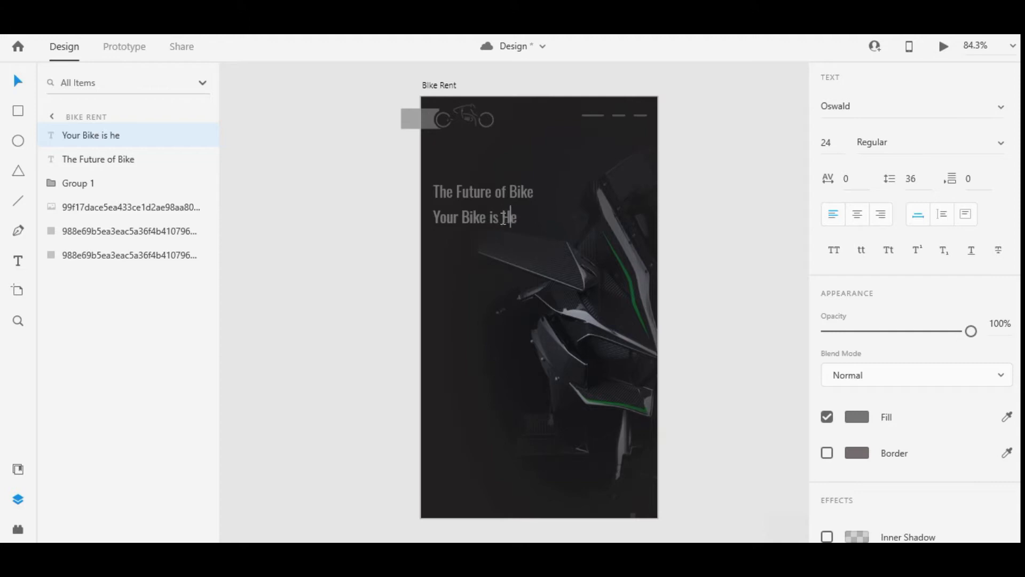
{"action": "key", "text": "Escape"}
Step: Enlarge "Your Bike is Here" to font size 45 and change its fill to white
{"action": "left_click_drag", "start_coordinate": [481, 228], "coordinate": [480, 248]}
{"action": "left_click_drag", "start_coordinate": [507, 231], "coordinate": [544, 231]}
{"action": "scroll", "coordinate": [546, 231], "scroll_direction": "up", "scroll_amount": 2}
{"action": "scroll", "coordinate": [864, 350], "scroll_direction": "down", "scroll_amount": 2}
{"action": "left_click", "coordinate": [861, 345]}
{"action": "left_click_drag", "start_coordinate": [678, 275], "coordinate": [474, 184]}
{"action": "scroll", "coordinate": [483, 192], "scroll_direction": "down", "scroll_amount": 4}
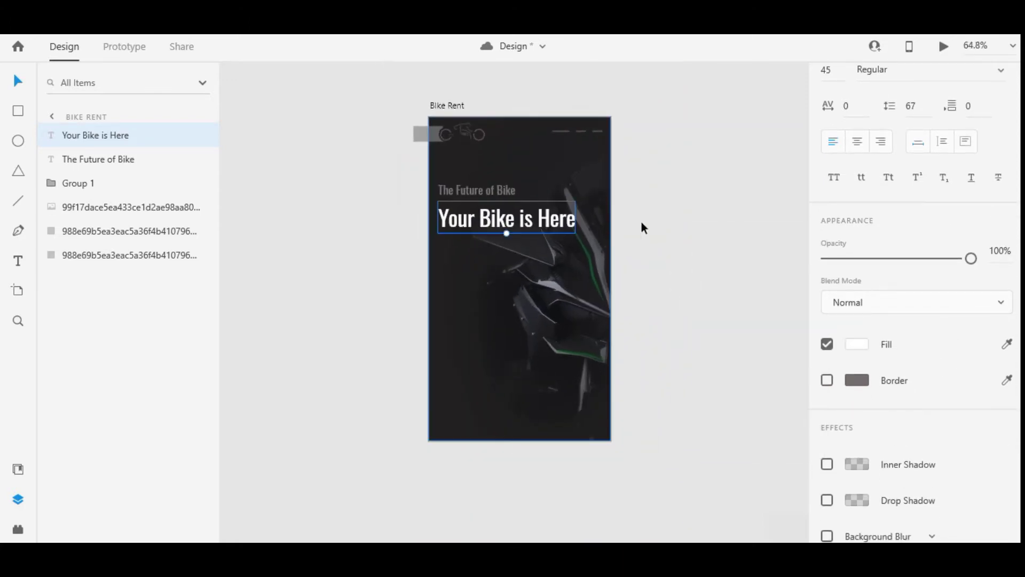
Step: Replace "Your Bike" with "Trans" in the large white title
{"action": "scroll", "coordinate": [561, 222], "scroll_direction": "down", "scroll_amount": 1}
{"action": "scroll", "coordinate": [538, 223], "scroll_direction": "up", "scroll_amount": 1}
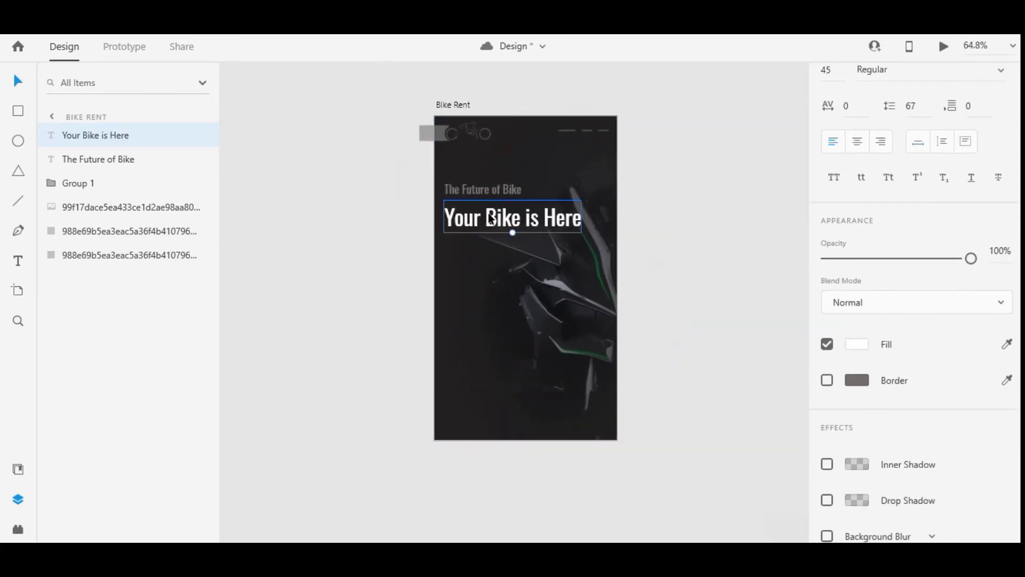
{"action": "double_click", "coordinate": [560, 221]}
{"action": "left_click_drag", "start_coordinate": [520, 215], "coordinate": [369, 215]}
{"action": "key", "text": "BackSpace"}
{"action": "type", "text": "Y"}
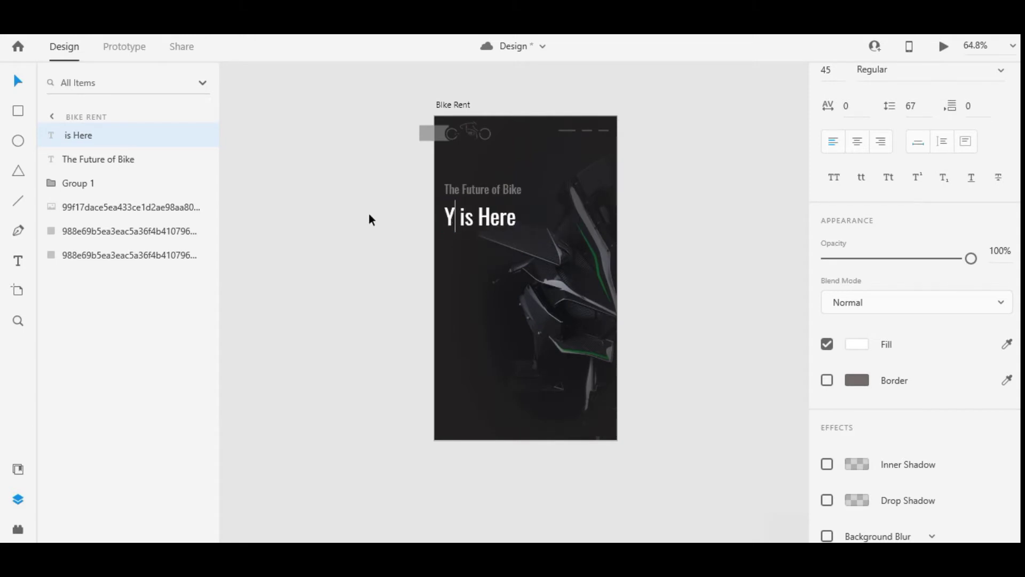
{"action": "key", "text": "BackSpace"}
{"action": "type", "text": "Trans"}
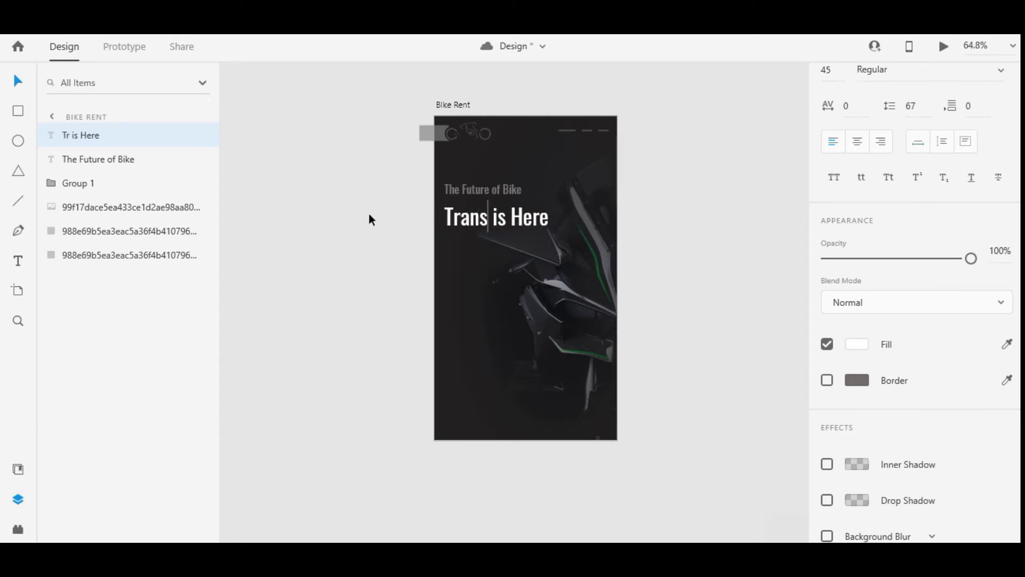
{"action": "key", "text": "Escape"}
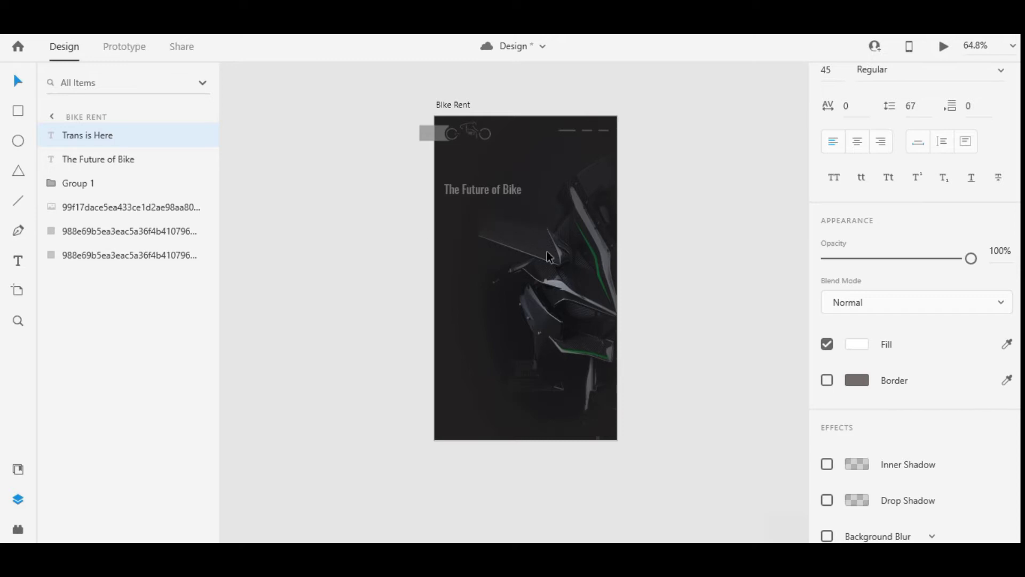
Step: Reword the white title as "Your H2 BIke is Here" with a line break after "H2"
{"action": "double_click", "coordinate": [494, 224]}
{"action": "left_click_drag", "start_coordinate": [484, 217], "coordinate": [434, 216]}
{"action": "key", "text": "BackSpace"}
{"action": "type", "text": "YOur is Here"}
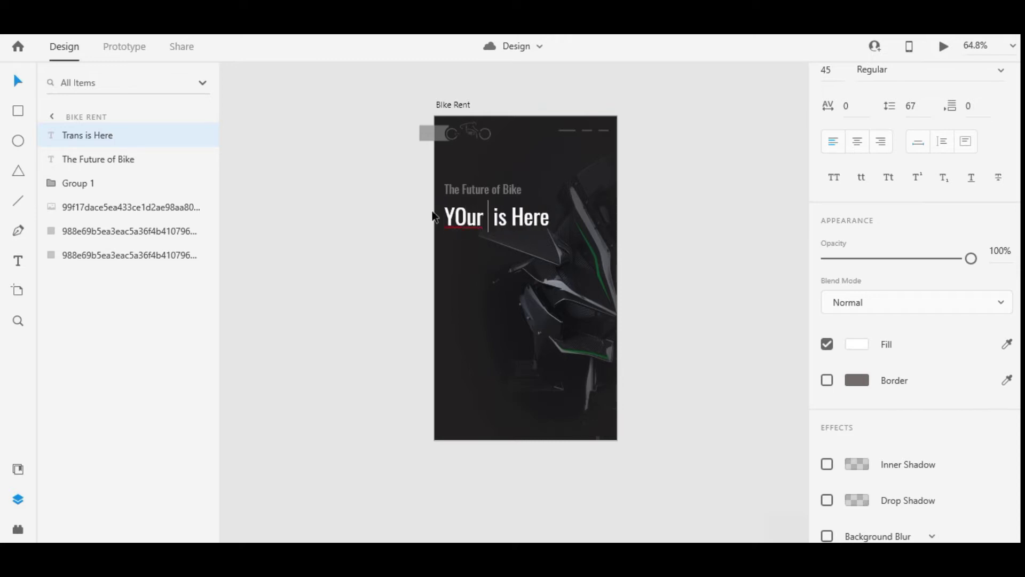
{"action": "key", "text": "BackSpace"}
{"action": "key", "text": "BackSpace"}
{"action": "type", "text": "our H2"}
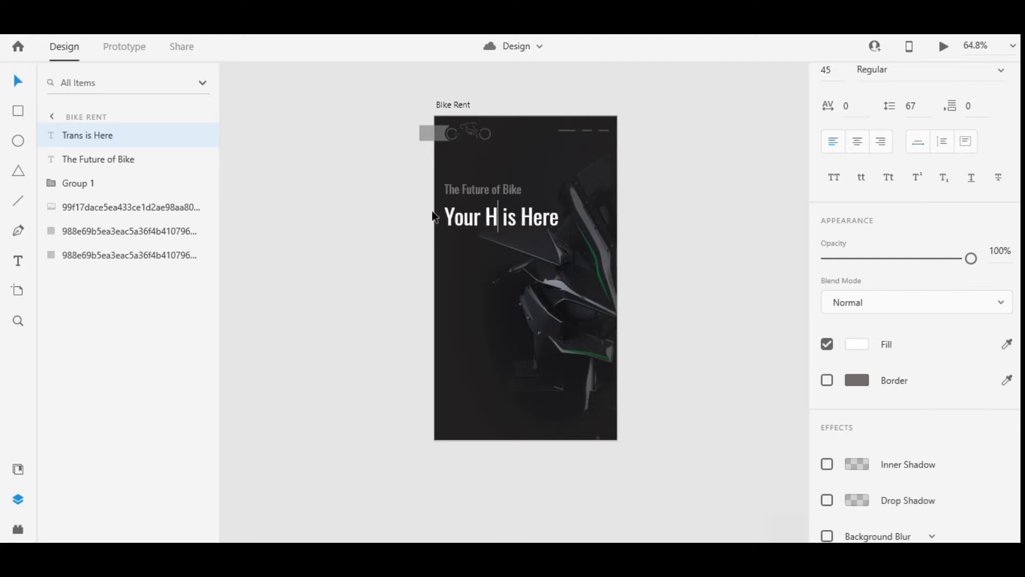
{"action": "key", "text": "BackSpace"}
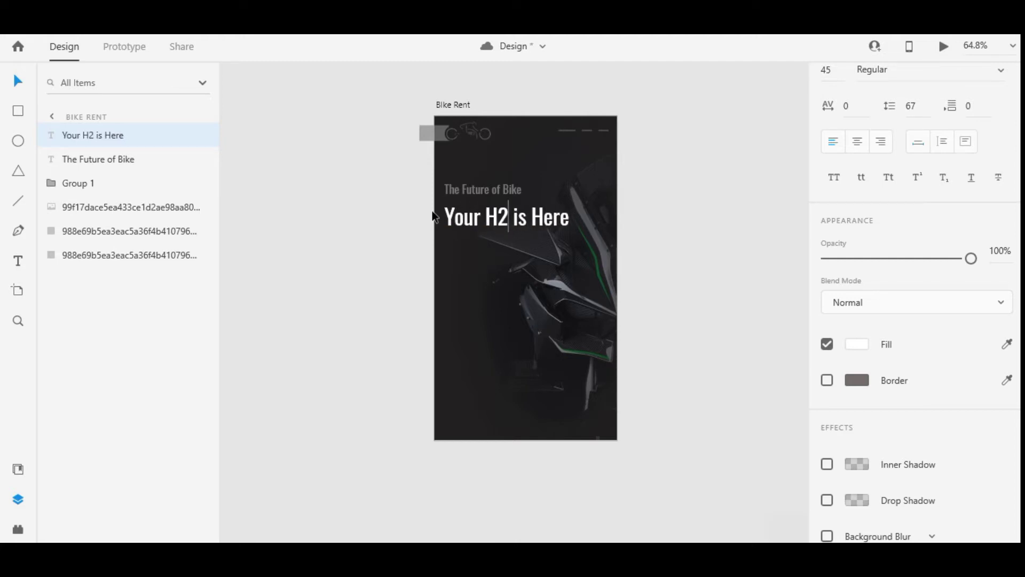
{"action": "type", "text": "Bike"}
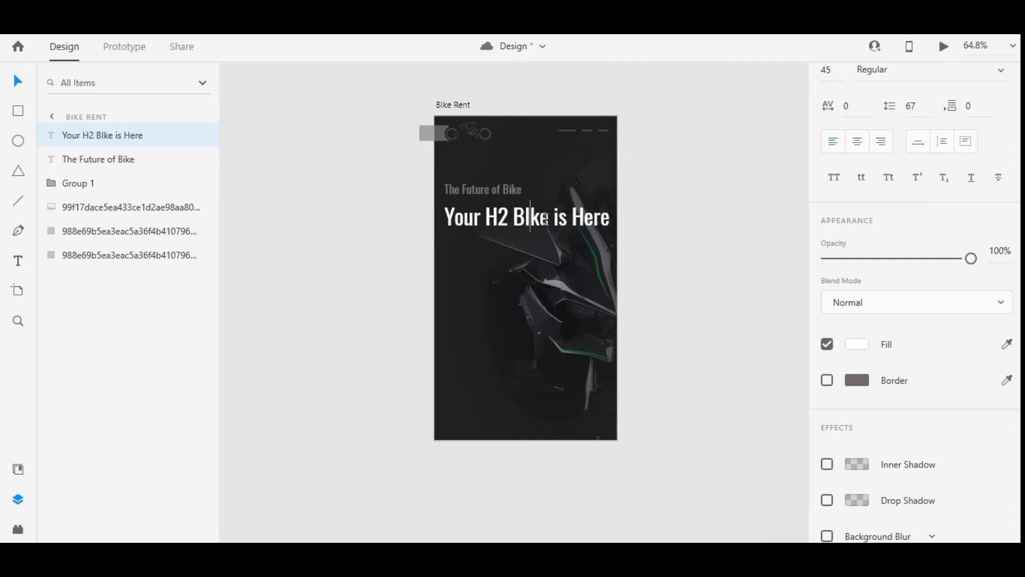
{"action": "key", "text": "Left"}
{"action": "key", "text": "Return"}
{"action": "key", "text": "Escape"}
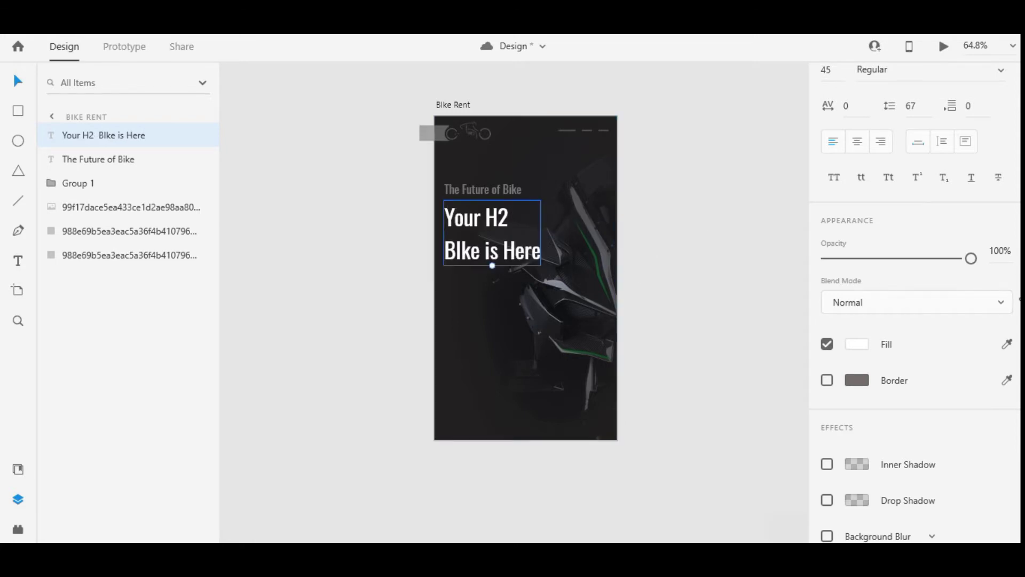
Step: Set the white title's font to Poppins and its line spacing to 58
{"action": "scroll", "coordinate": [883, 279], "scroll_direction": "down", "scroll_amount": 2}
{"action": "scroll", "coordinate": [883, 264], "scroll_direction": "up", "scroll_amount": 5}
{"action": "left_click", "coordinate": [870, 267]}
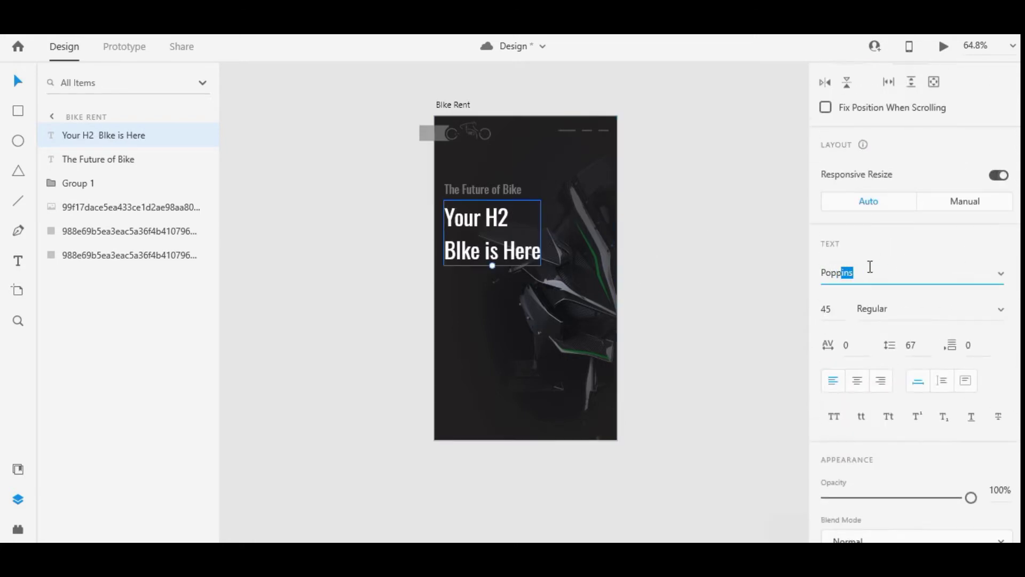
{"action": "key", "text": "Return"}
{"action": "left_click", "coordinate": [919, 351]}
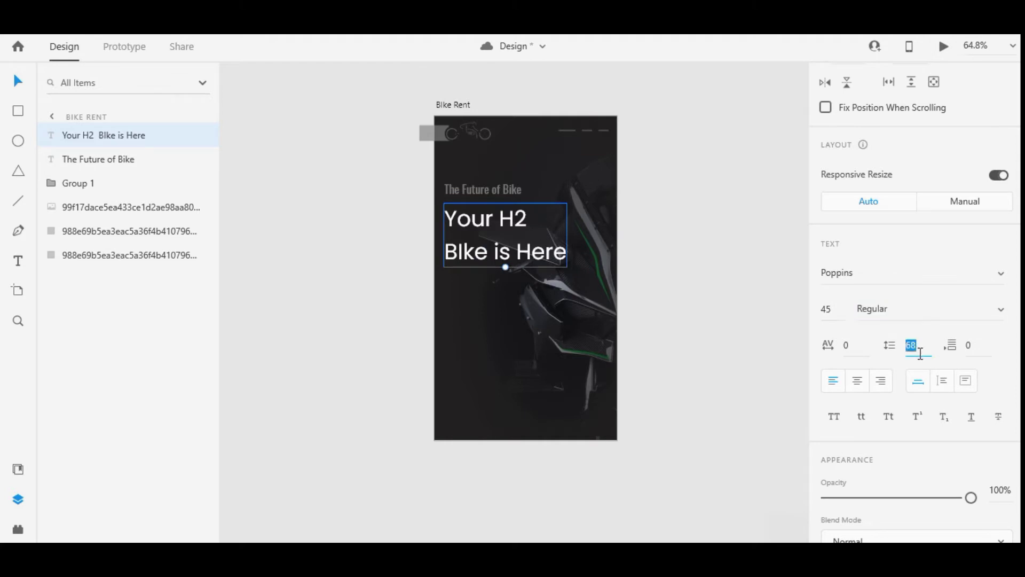
{"action": "key", "text": "shift+Down"}
{"action": "key", "text": "shift+Down"}
{"action": "key", "text": "shift+Up"}
{"action": "left_click", "coordinate": [516, 249]}
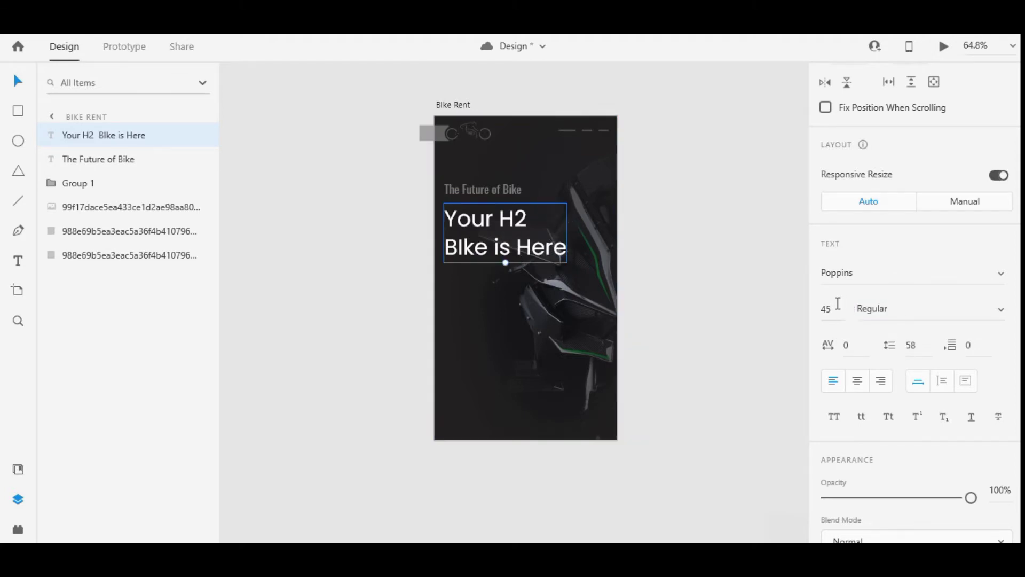
Step: Reduce the font size of the white two-line title to 39
{"action": "key", "text": "shift+Down"}
{"action": "key", "text": "shift+Up"}
{"action": "key", "text": "Down"}
{"action": "key", "text": "Down"}
{"action": "key", "text": "Down"}
{"action": "key", "text": "Down"}
{"action": "key", "text": "Up"}
{"action": "key", "text": "Up"}
{"action": "key", "text": "Up"}
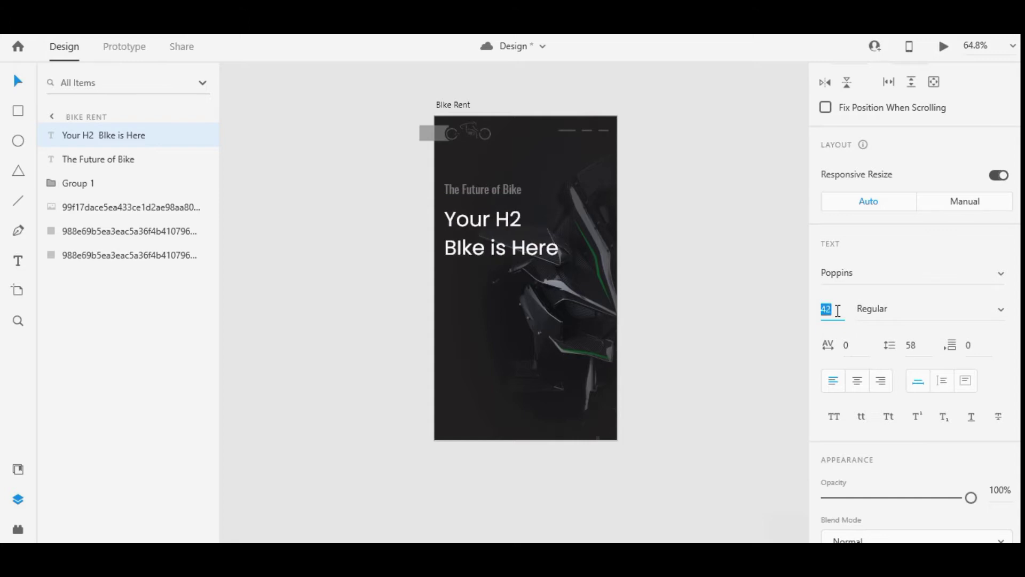
{"action": "left_click", "coordinate": [469, 190]}
{"action": "left_click", "coordinate": [828, 306]}
{"action": "left_click", "coordinate": [519, 246]}
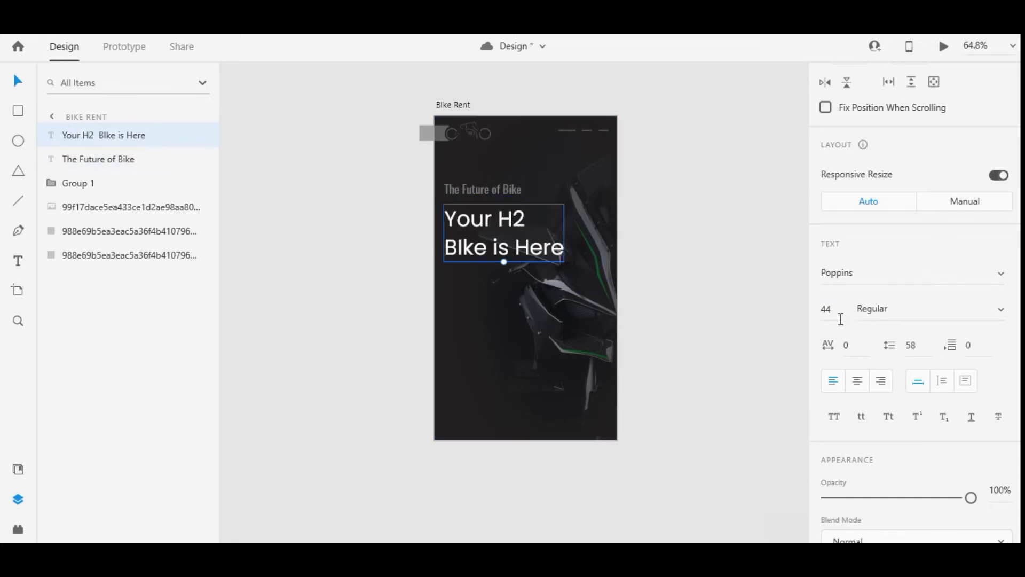
{"action": "left_click", "coordinate": [841, 316]}
{"action": "key", "text": "Down"}
{"action": "key", "text": "Down"}
{"action": "key", "text": "Down"}
{"action": "key", "text": "Down"}
{"action": "key", "text": "Down"}
{"action": "key", "text": "Tab"}
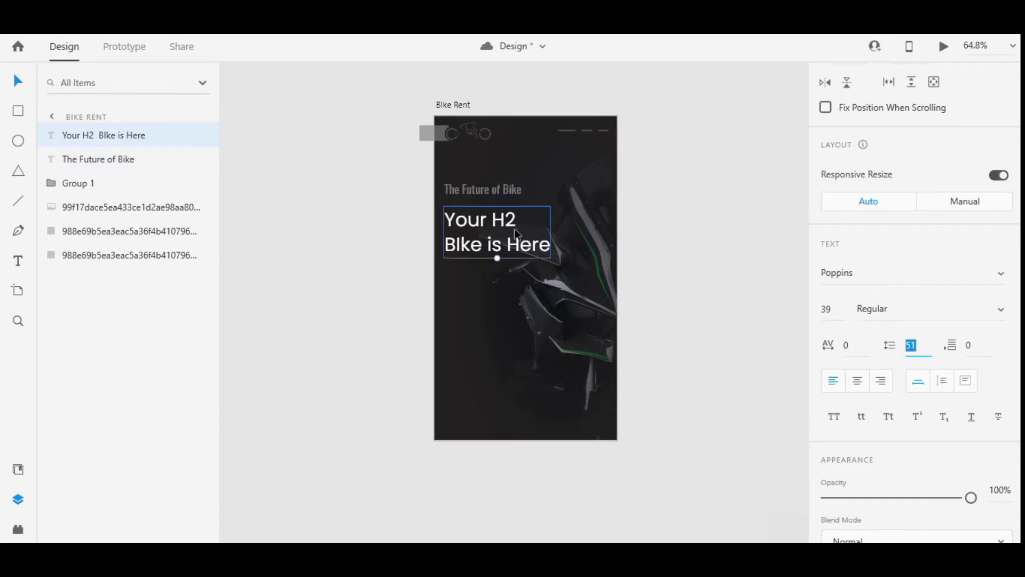
Step: Set the font weight of the white two-line title to Bold
{"action": "left_click", "coordinate": [880, 318]}
{"action": "key", "text": "Up"}
{"action": "key", "text": "Down"}
{"action": "key", "text": "Down"}
{"action": "key", "text": "Down"}
{"action": "key", "text": "Down"}
{"action": "key", "text": "Down"}
{"action": "key", "text": "Down"}
{"action": "key", "text": "Down"}
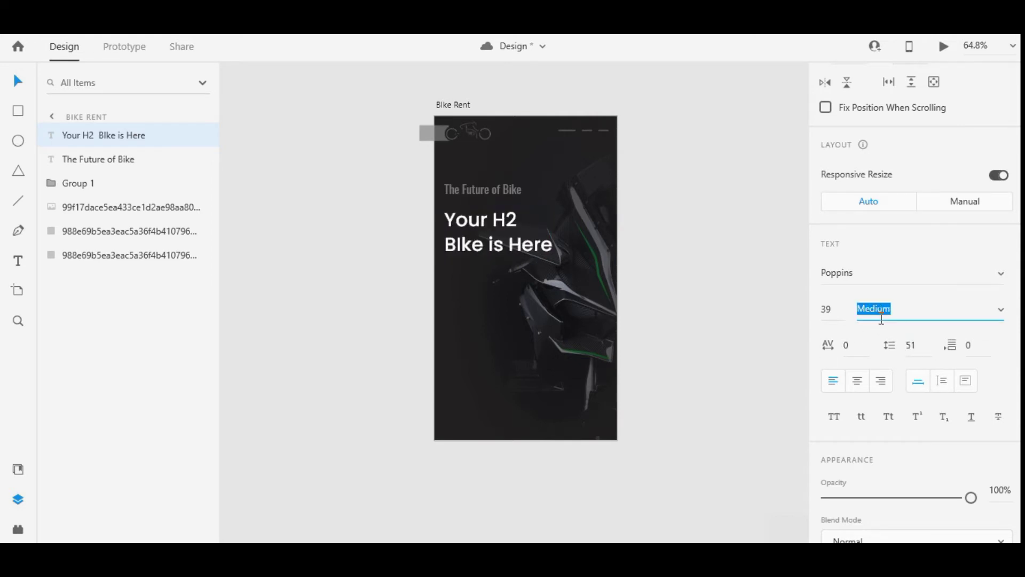
{"action": "left_click", "coordinate": [496, 253]}
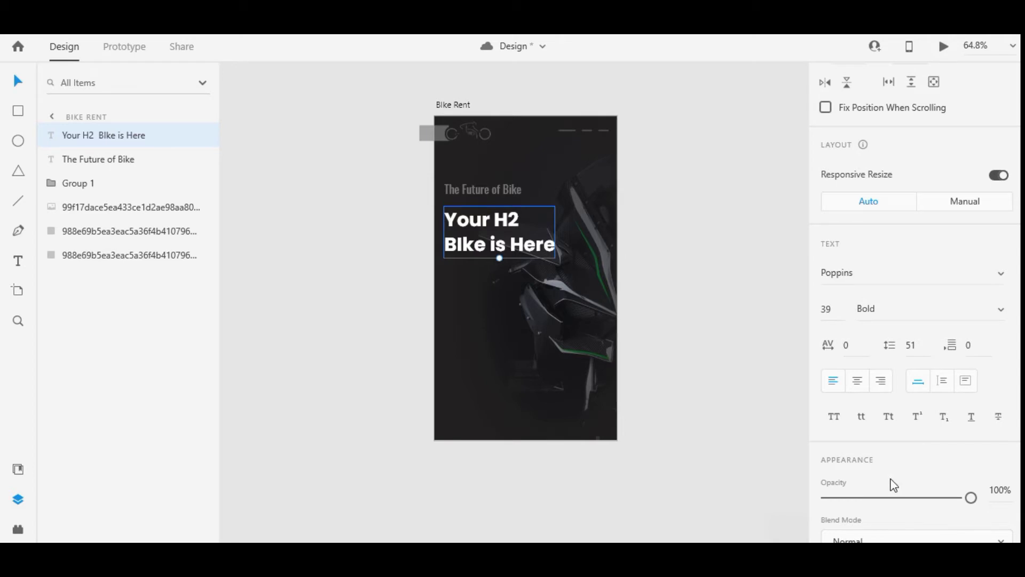
Step: Replace the white title's text with "kawasaki ninja h2", broken onto a second line after "kawasaki"
{"action": "double_click", "coordinate": [501, 227]}
{"action": "key", "text": "ctrl+a"}
{"action": "type", "text": "kawasaki ninja h2"}
{"action": "left_click", "coordinate": [545, 217]}
{"action": "key", "text": "Return"}
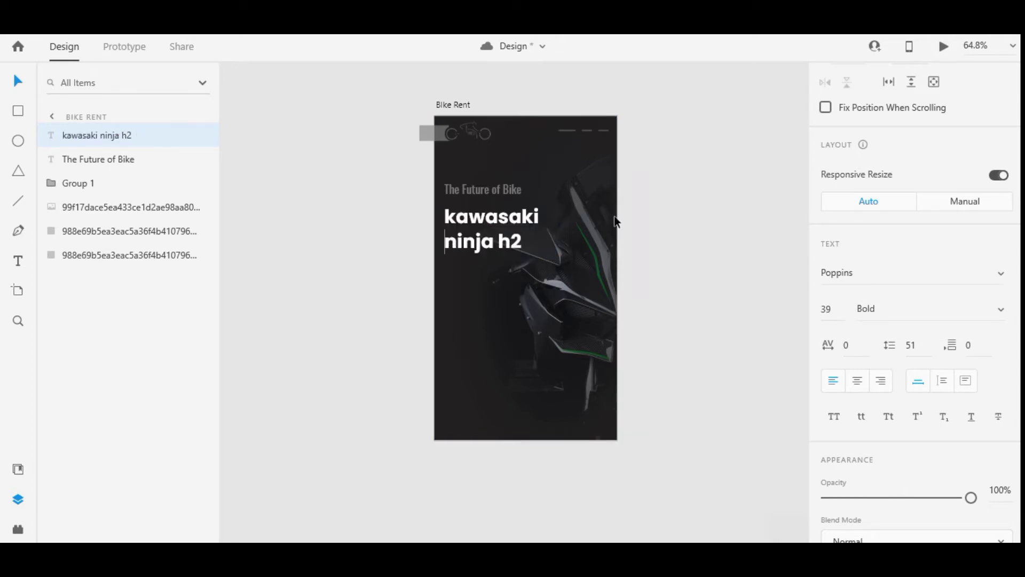
{"action": "key", "text": "Escape"}
Step: Apply title case to the Kawasaki title and enlarge it to font size 49
{"action": "scroll", "coordinate": [896, 305], "scroll_direction": "down", "scroll_amount": 3}
{"action": "left_click", "coordinate": [888, 270]}
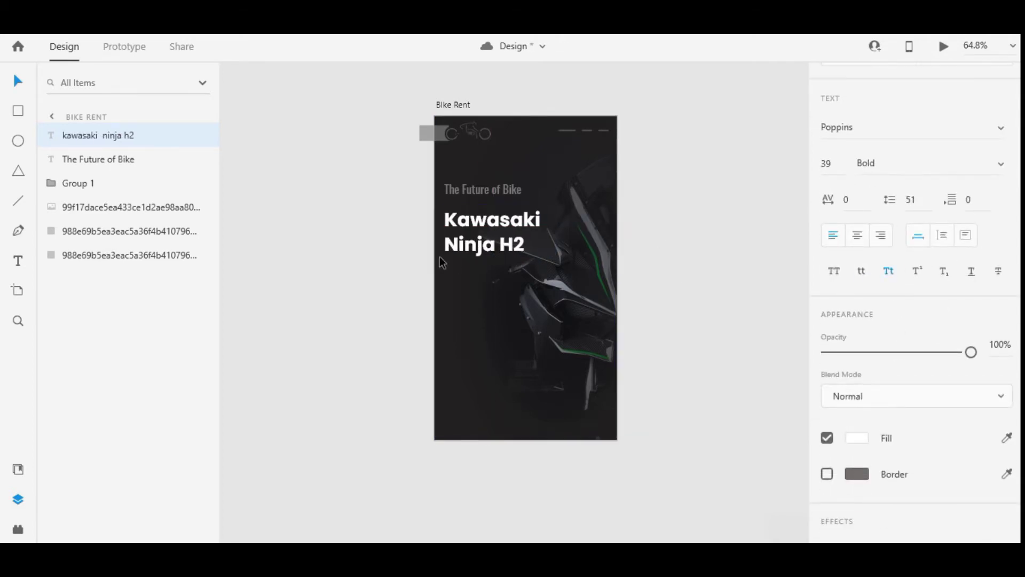
{"action": "left_click_drag", "start_coordinate": [492, 257], "coordinate": [494, 269]}
{"action": "left_click", "coordinate": [706, 270]}
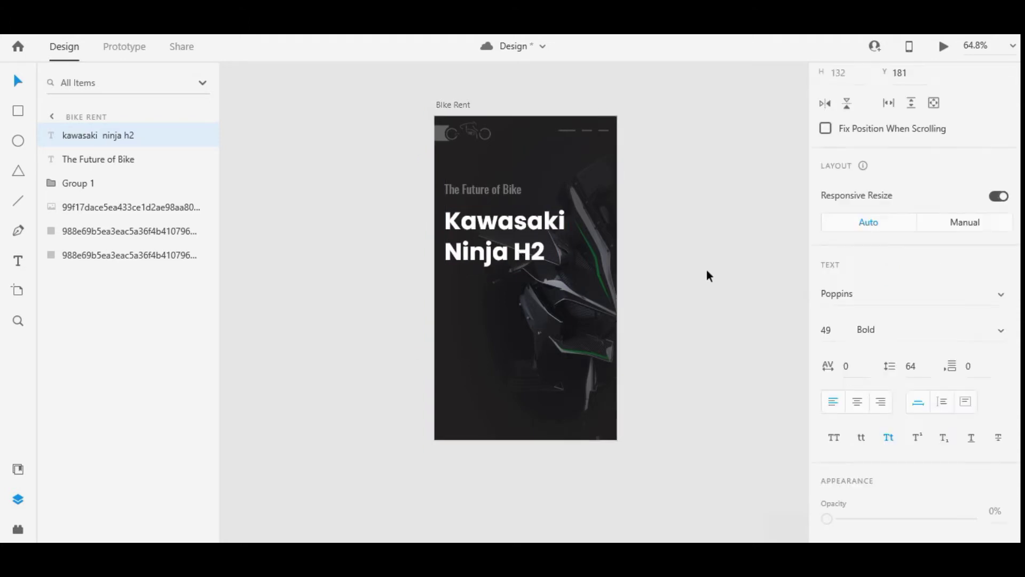
Step: Set the font weight of the Kawasaki Ninja H2 title to SemiBold
{"action": "left_click", "coordinate": [512, 250]}
{"action": "scroll", "coordinate": [928, 289], "scroll_direction": "down", "scroll_amount": 2}
{"action": "left_click", "coordinate": [924, 212]}
{"action": "key", "text": "Up"}
{"action": "left_click", "coordinate": [757, 214]}
Step: Set the line spacing of the Kawasaki Ninja H2 title to 60
{"action": "left_click", "coordinate": [507, 237]}
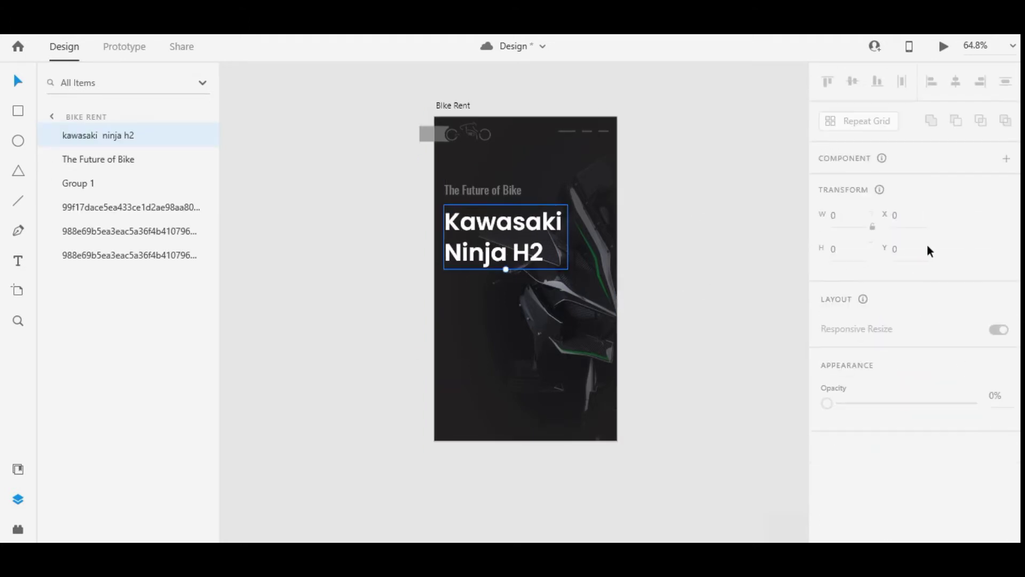
{"action": "scroll", "coordinate": [927, 245], "scroll_direction": "down", "scroll_amount": 3}
{"action": "left_click", "coordinate": [913, 398]}
{"action": "key", "text": "Down"}
{"action": "key", "text": "Down"}
{"action": "key", "text": "Down"}
{"action": "key", "text": "Down"}
{"action": "left_click", "coordinate": [737, 318]}
Step: Widen the letter spacing of the word "Kawasaki" in the Kawasaki Ninja H2 title
{"action": "left_click", "coordinate": [542, 238]}
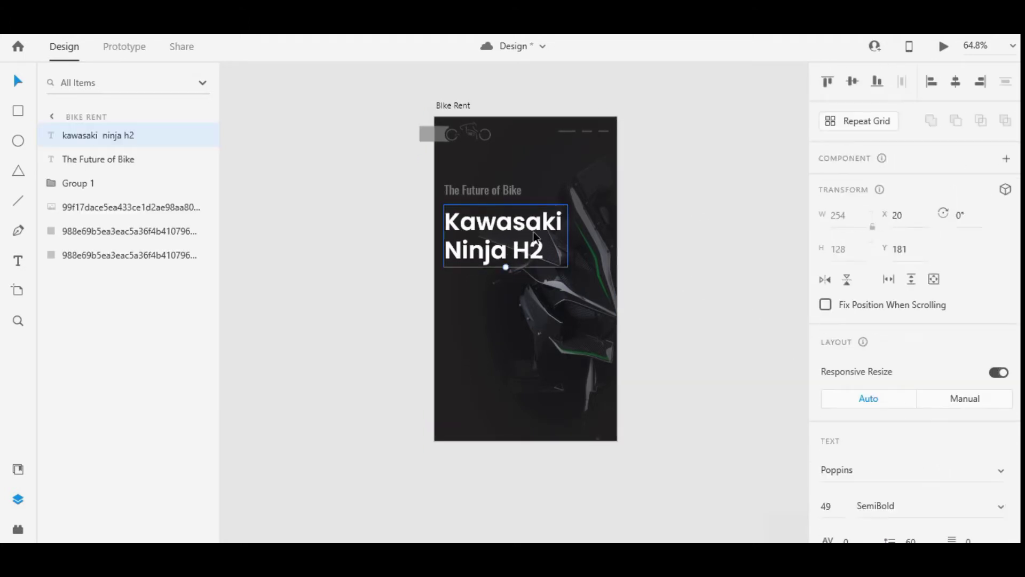
{"action": "double_click", "coordinate": [542, 231]}
{"action": "left_click_drag", "start_coordinate": [561, 222], "coordinate": [444, 222]}
{"action": "scroll", "coordinate": [853, 321], "scroll_direction": "down", "scroll_amount": 4}
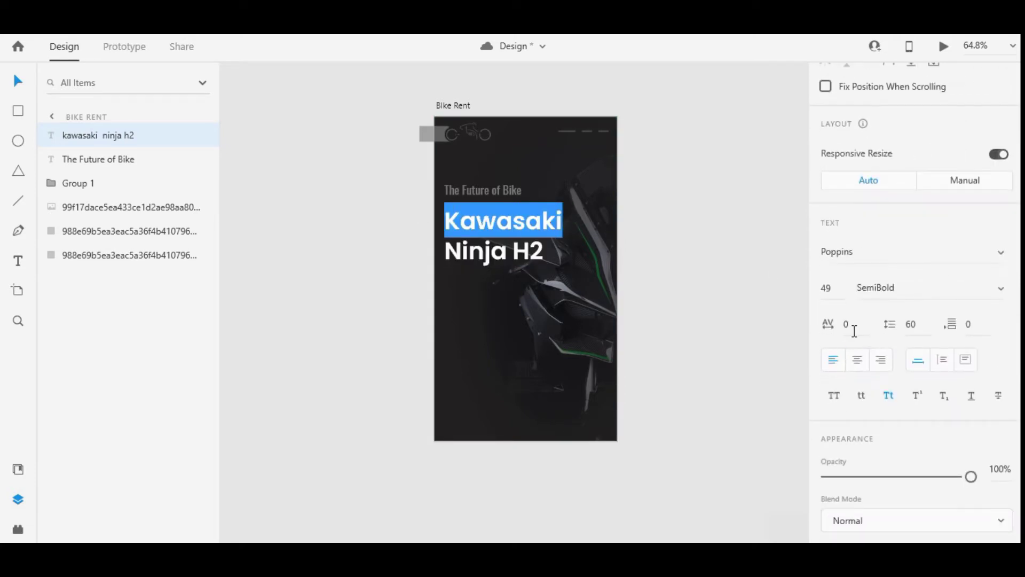
{"action": "left_click", "coordinate": [854, 330]}
{"action": "key", "text": "Up"}
{"action": "key", "text": "Up"}
{"action": "key", "text": "Up"}
{"action": "key", "text": "Up"}
{"action": "key", "text": "Up"}
{"action": "key", "text": "Up"}
{"action": "key", "text": "Up"}
{"action": "left_click", "coordinate": [657, 277]}
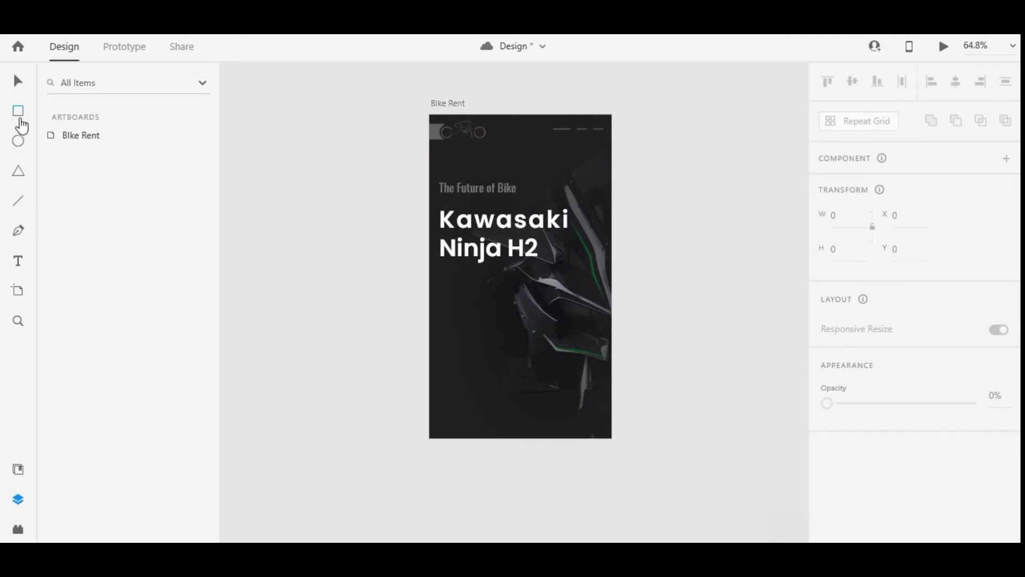
Step: Draw a borderless rectangle about 298 by 65 near the artboard's bottom, centred horizontally, with a corner radius of 6
{"action": "left_click_drag", "start_coordinate": [448, 397], "coordinate": [594, 427]}
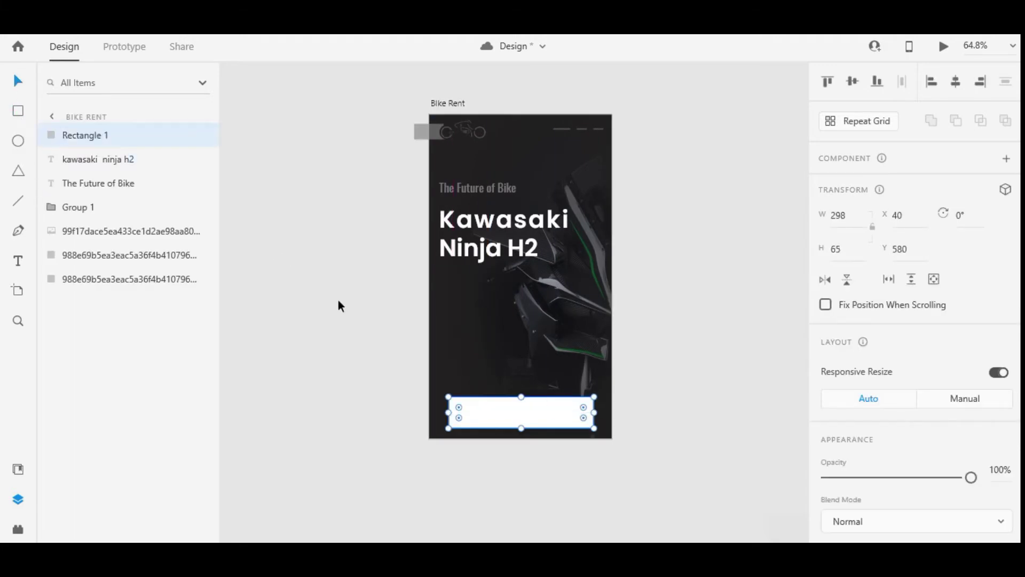
{"action": "left_click_drag", "start_coordinate": [502, 397], "coordinate": [512, 412]}
{"action": "scroll", "coordinate": [940, 370], "scroll_direction": "down", "scroll_amount": 3}
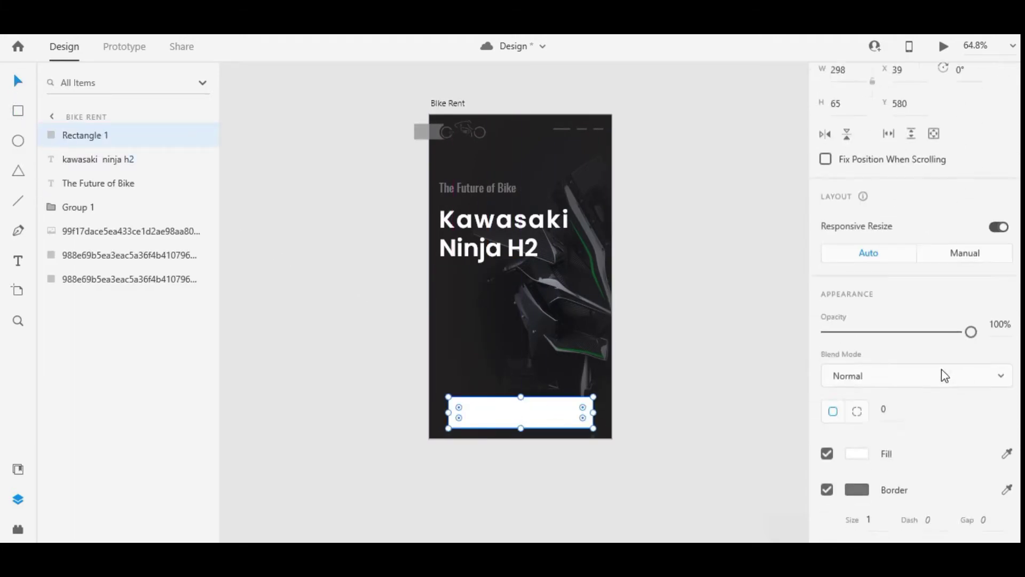
{"action": "scroll", "coordinate": [940, 370], "scroll_direction": "down", "scroll_amount": 1}
{"action": "left_click", "coordinate": [827, 417]}
{"action": "left_click", "coordinate": [884, 341]}
{"action": "key", "text": "Up"}
{"action": "key", "text": "Up"}
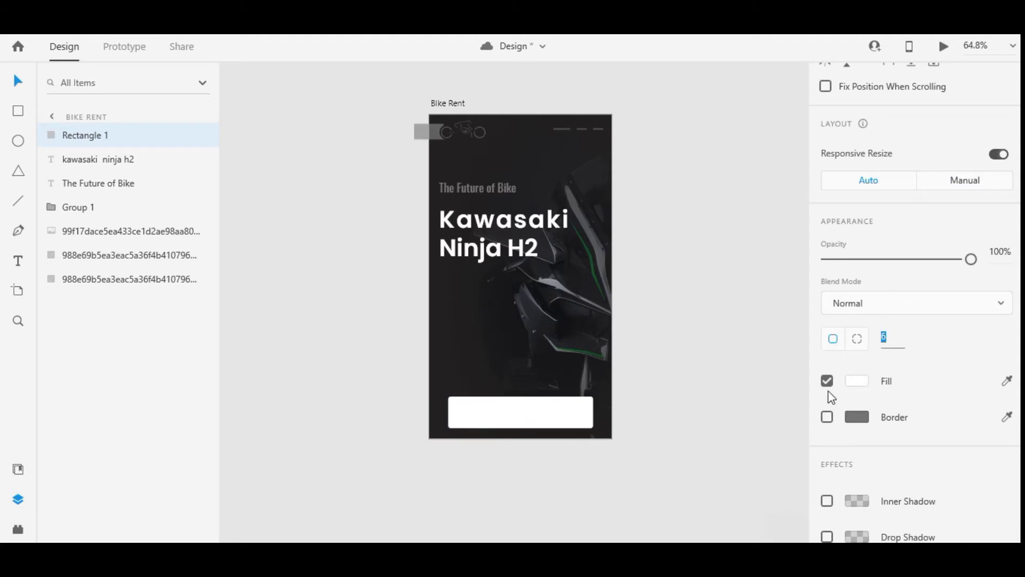
Step: Give the rectangle a semi-transparent white border with size 3
{"action": "left_click", "coordinate": [857, 417]}
{"action": "left_click_drag", "start_coordinate": [711, 366], "coordinate": [629, 314]}
{"action": "left_click", "coordinate": [804, 394]}
{"action": "left_click", "coordinate": [867, 446]}
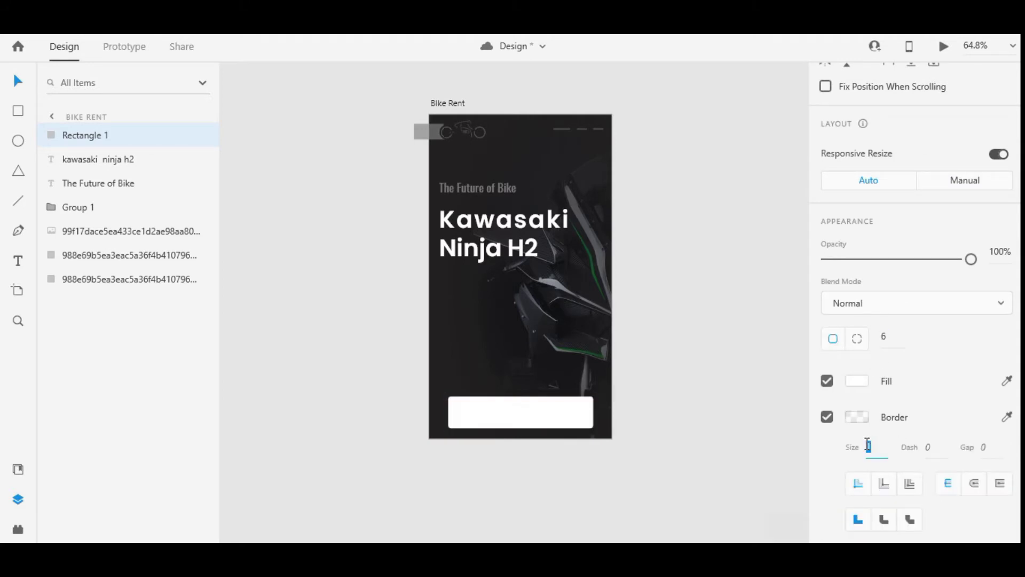
{"action": "type", "text": "3"}
Step: Enable Background Blur on the rectangle with amount 27 and brightness 4
{"action": "scroll", "coordinate": [918, 330], "scroll_direction": "down", "scroll_amount": 4}
{"action": "left_click", "coordinate": [826, 487]}
{"action": "scroll", "coordinate": [882, 485], "scroll_direction": "down", "scroll_amount": 2}
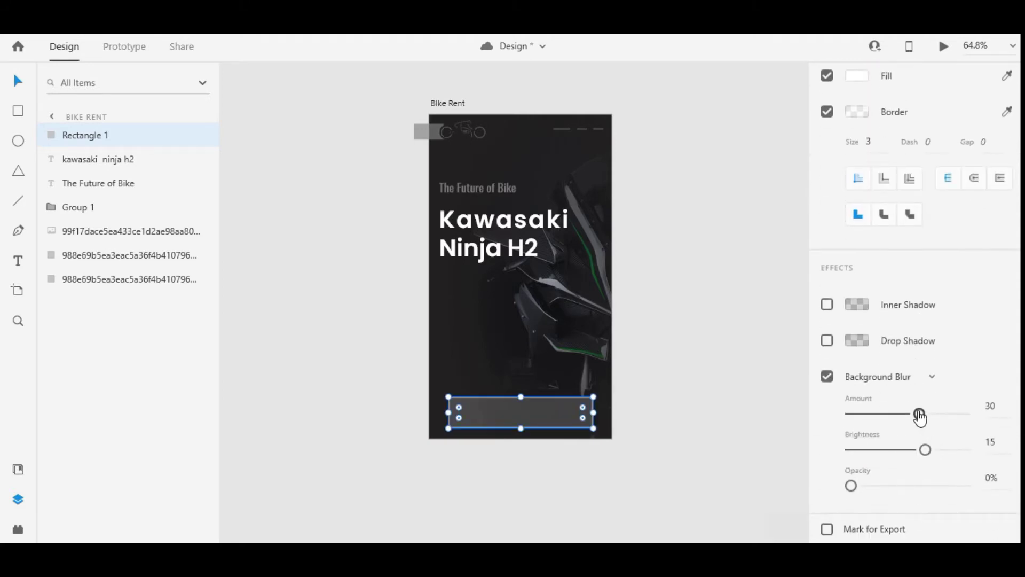
{"action": "left_click_drag", "start_coordinate": [919, 416], "coordinate": [914, 449]}
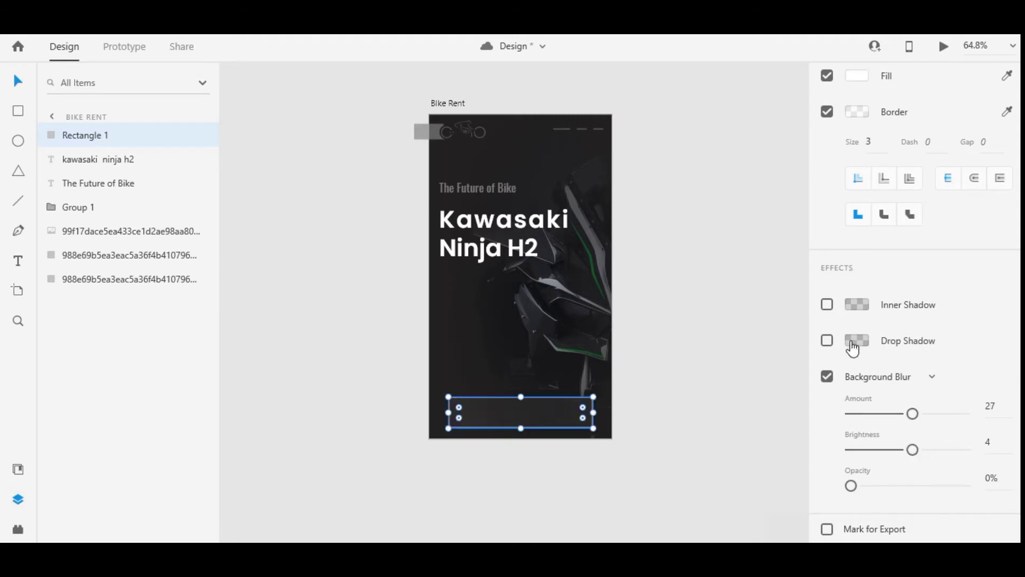
Step: Reduce the rectangle's border size to 2
{"action": "left_click", "coordinate": [741, 313]}
{"action": "key", "text": "ctrl+z"}
{"action": "scroll", "coordinate": [861, 352], "scroll_direction": "down", "scroll_amount": 4}
{"action": "left_click", "coordinate": [870, 446]}
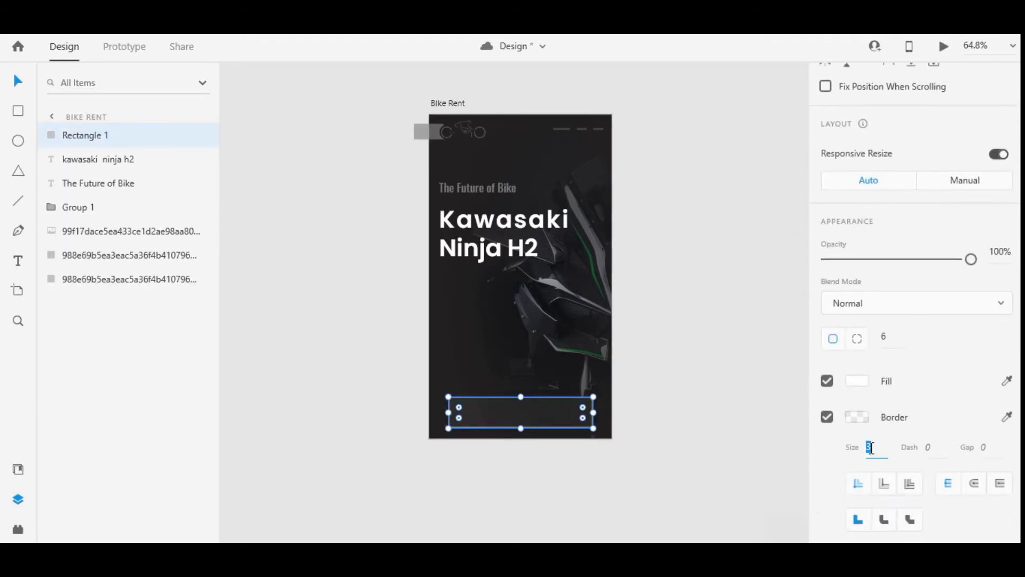
{"action": "key", "text": "Down"}
{"action": "left_click", "coordinate": [857, 416]}
Step: Move the outlined rectangle slightly up to Y 575
{"action": "mouse_move", "coordinate": [552, 425]}
{"action": "left_mouse_down"}
{"action": "mouse_move", "coordinate": [552, 254]}
{"action": "mouse_move", "coordinate": [550, 421]}
{"action": "left_mouse_up"}
{"action": "left_click", "coordinate": [629, 395]}
{"action": "left_click", "coordinate": [573, 403]}
Step: Lower the rectangle's Background Blur to amount 21 and brightness 2
{"action": "scroll", "coordinate": [904, 392], "scroll_direction": "down", "scroll_amount": 6}
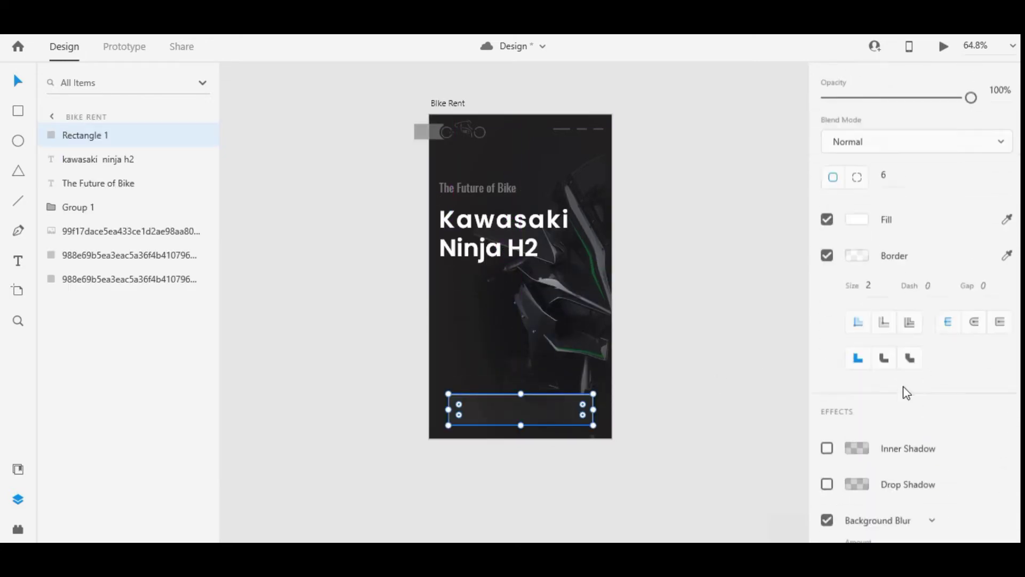
{"action": "left_click_drag", "start_coordinate": [918, 453], "coordinate": [910, 458]}
{"action": "left_click", "coordinate": [910, 413]}
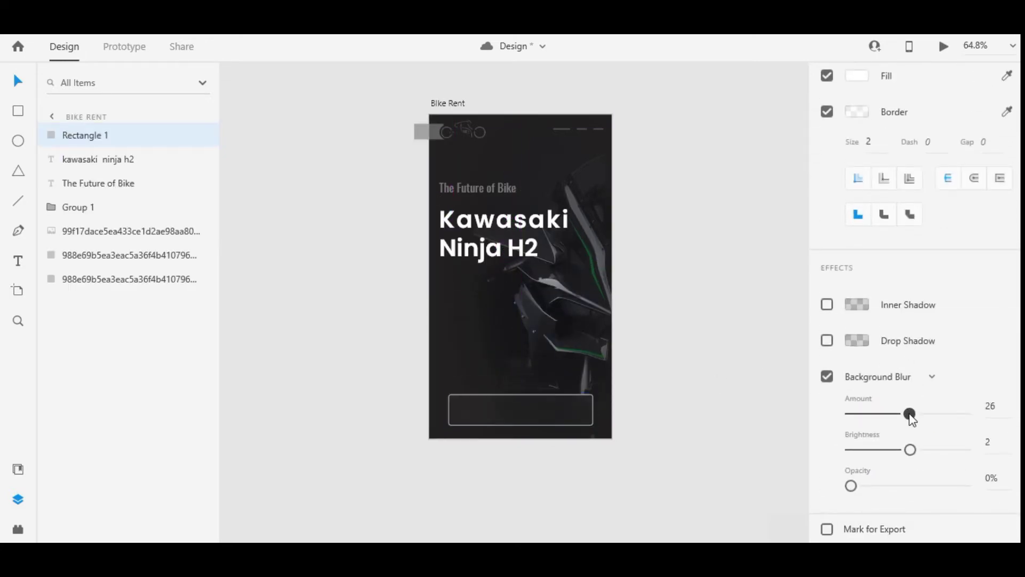
{"action": "left_click_drag", "start_coordinate": [902, 419], "coordinate": [900, 414]}
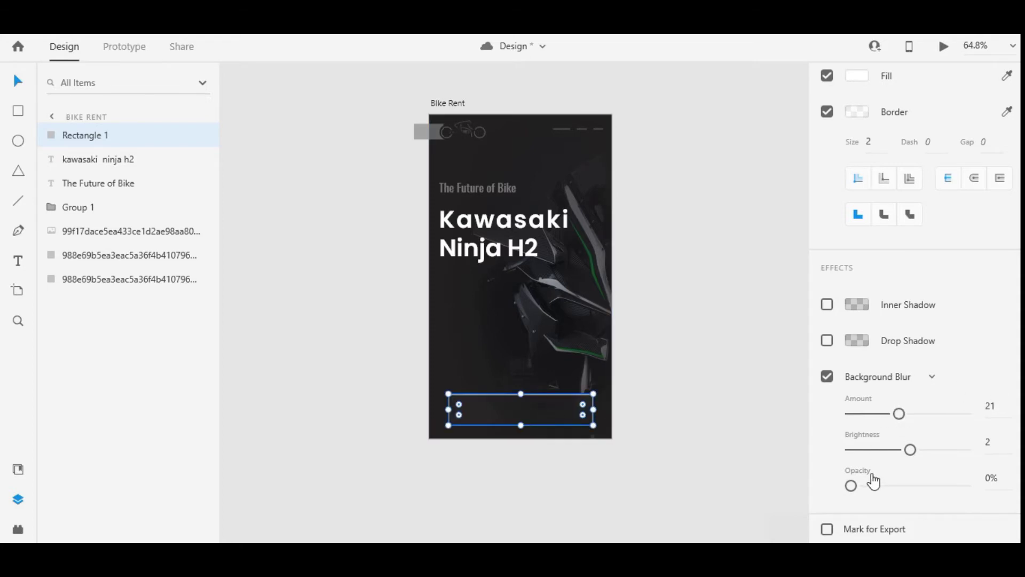
{"action": "left_click_drag", "start_coordinate": [851, 485], "coordinate": [853, 486]}
{"action": "left_click", "coordinate": [758, 448]}
Step: Set the outlined rectangle's corner radius to 4
{"action": "left_click", "coordinate": [580, 406]}
{"action": "scroll", "coordinate": [541, 408], "scroll_direction": "up", "scroll_amount": 3}
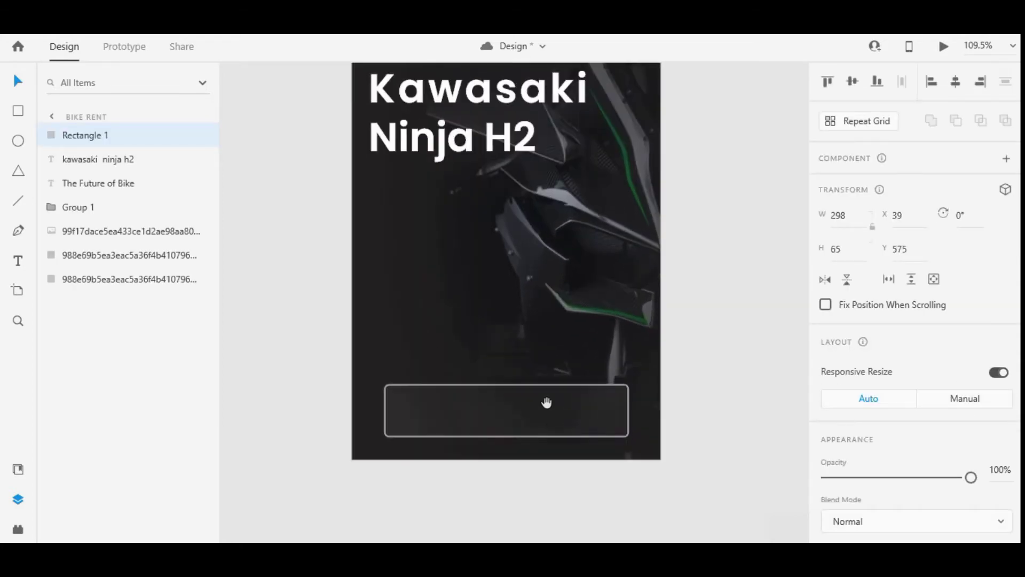
{"action": "left_click_drag", "start_coordinate": [546, 402], "coordinate": [548, 354]}
{"action": "scroll", "coordinate": [872, 239], "scroll_direction": "down", "scroll_amount": 6}
{"action": "left_click", "coordinate": [886, 192]}
{"action": "type", "text": "5"}
{"action": "key", "text": "Return"}
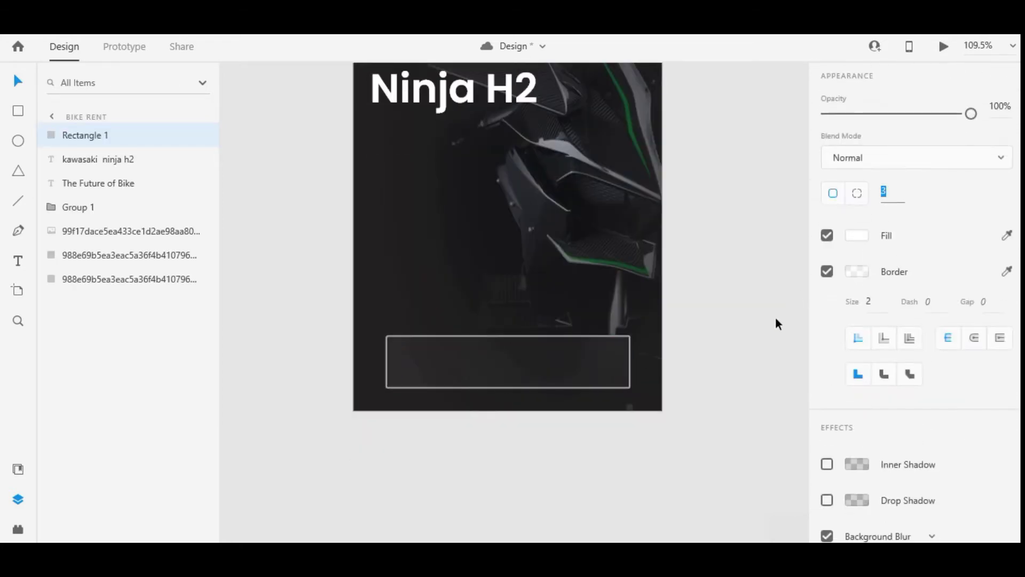
{"action": "left_click", "coordinate": [536, 375]}
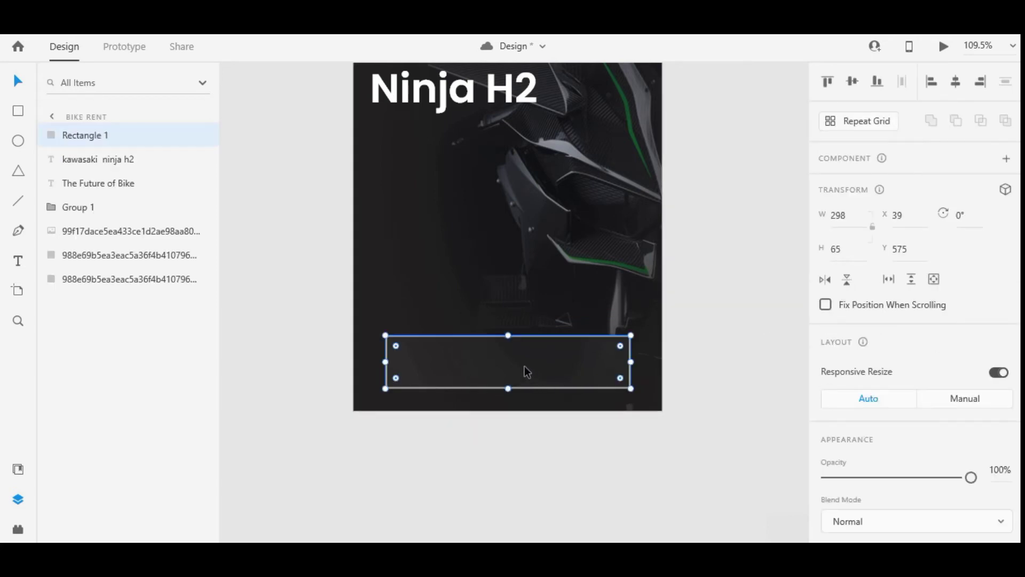
Step: Add the text "Continus" and position it over the outlined rectangle
{"action": "left_click", "coordinate": [475, 359]}
{"action": "type", "text": "Co"}
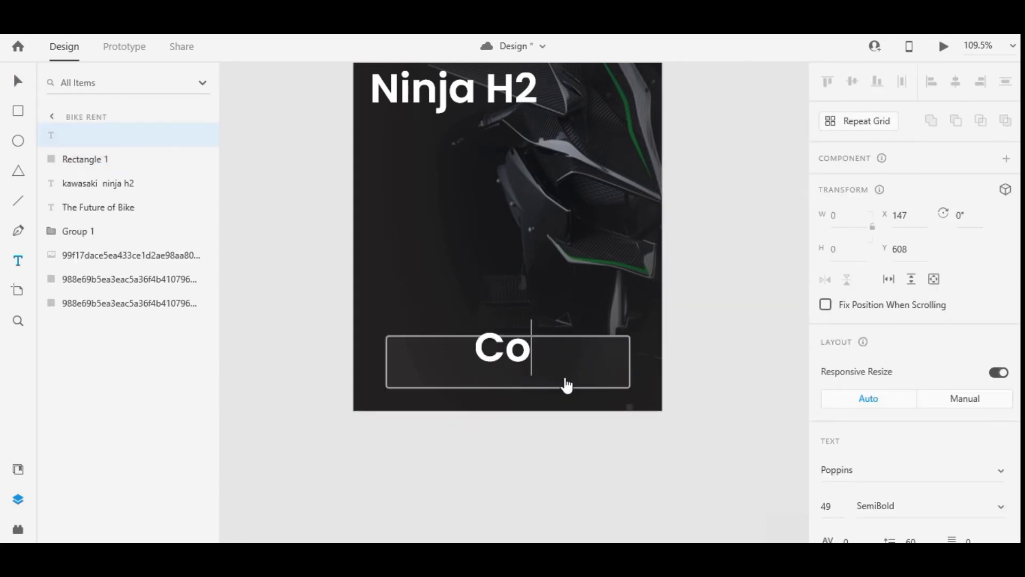
{"action": "type", "text": "ntinus"}
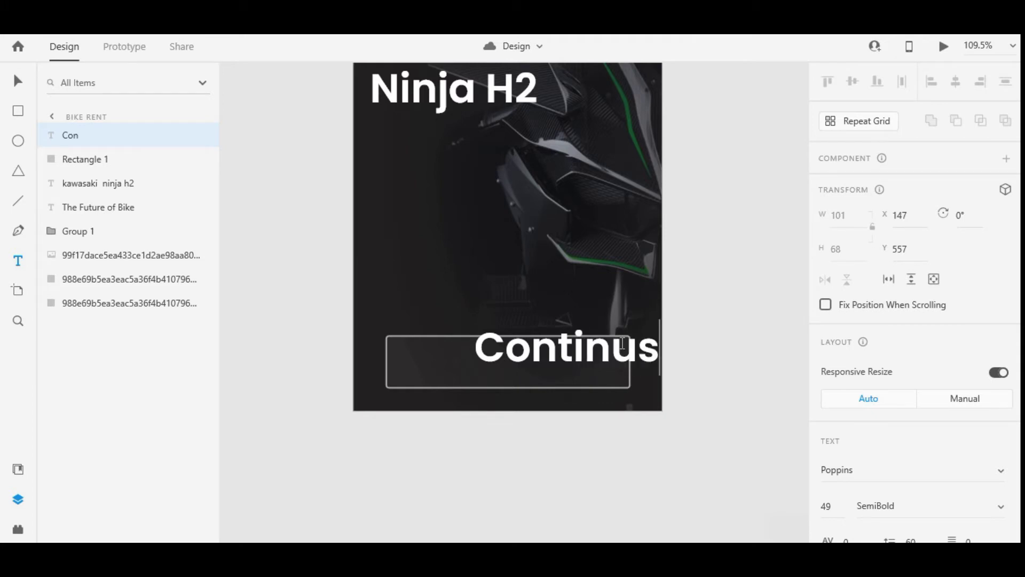
{"action": "key", "text": "Escape"}
{"action": "left_click_drag", "start_coordinate": [562, 346], "coordinate": [529, 352]}
Step: Correct the button label's text to "Continue"
{"action": "double_click", "coordinate": [529, 351]}
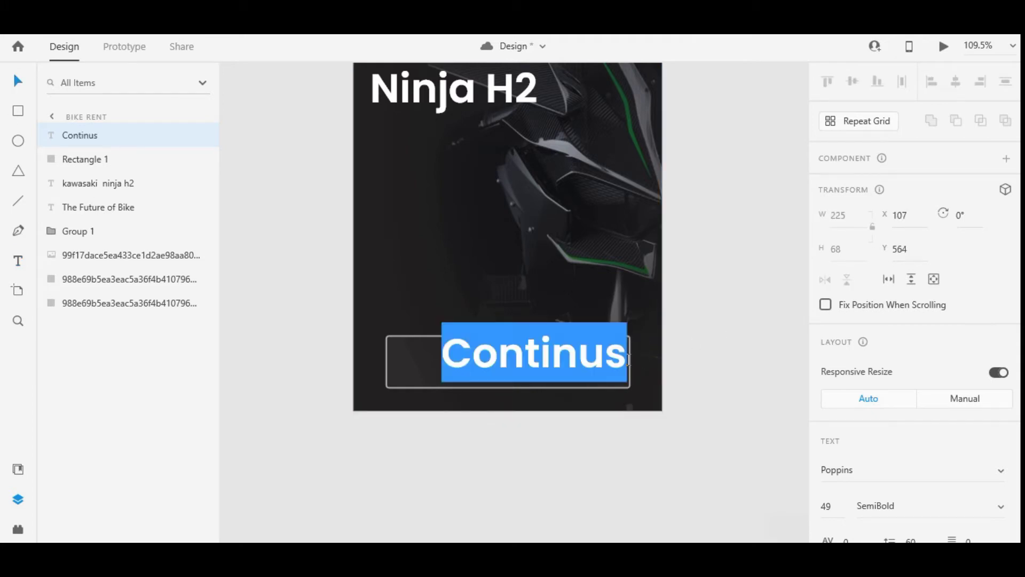
{"action": "left_click", "coordinate": [626, 351]}
{"action": "key", "text": "BackSpace"}
{"action": "key", "text": "Escape"}
{"action": "double_click", "coordinate": [570, 368]}
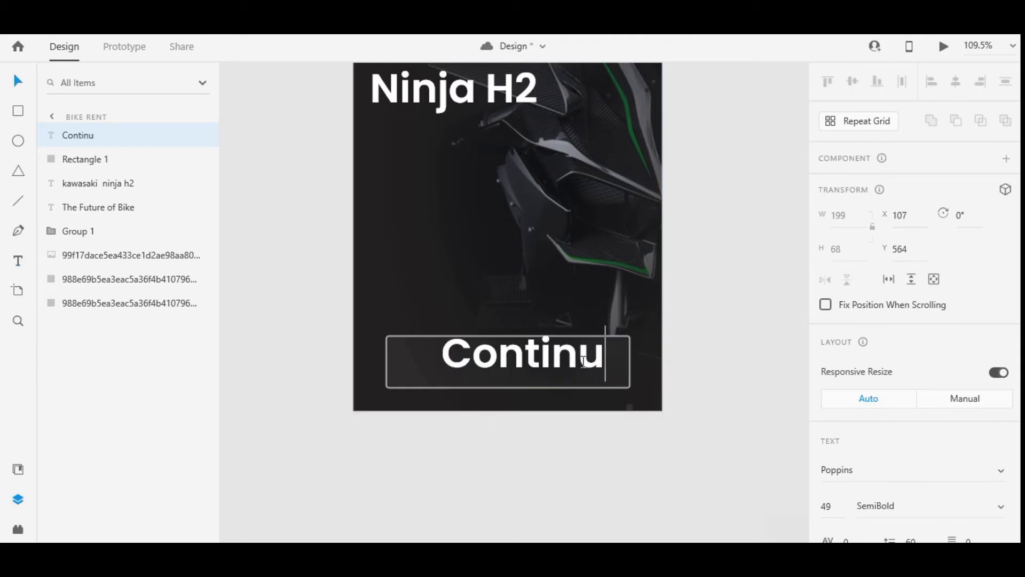
{"action": "type", "text": "e"}
{"action": "key", "text": "Escape"}
Step: Scale the Continue label down to font size 27 and set its font weight to Medium
{"action": "left_click_drag", "start_coordinate": [536, 381], "coordinate": [521, 367]}
{"action": "scroll", "coordinate": [866, 375], "scroll_direction": "down", "scroll_amount": 6}
{"action": "left_click", "coordinate": [874, 143]}
{"action": "key", "text": "Up"}
{"action": "key", "text": "Up"}
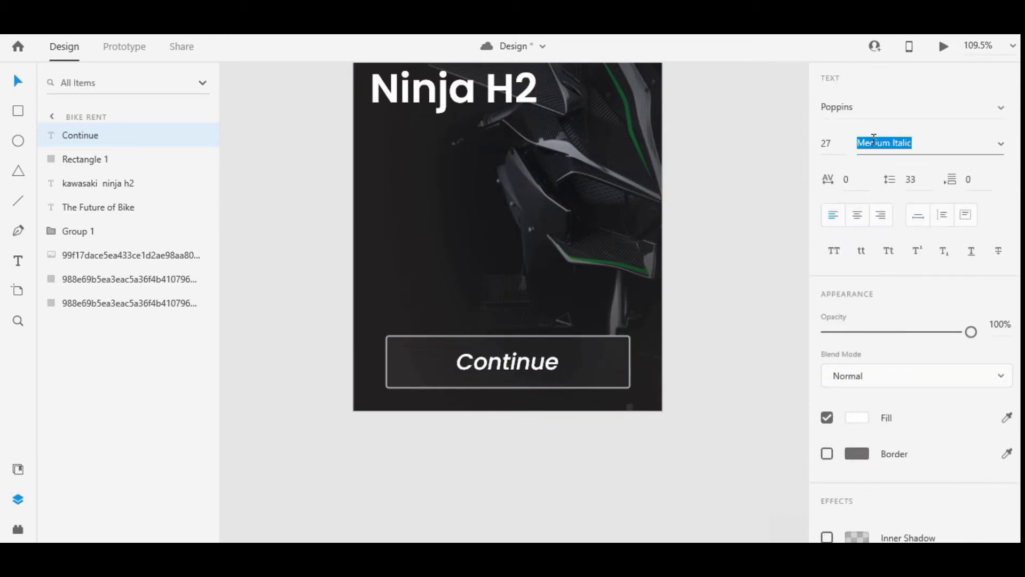
Step: Set the Continue label's font size to 22
{"action": "left_click", "coordinate": [831, 146]}
{"action": "key", "text": "Down"}
{"action": "key", "text": "Down"}
{"action": "key", "text": "Down"}
{"action": "key", "text": "Down"}
{"action": "key", "text": "Down"}
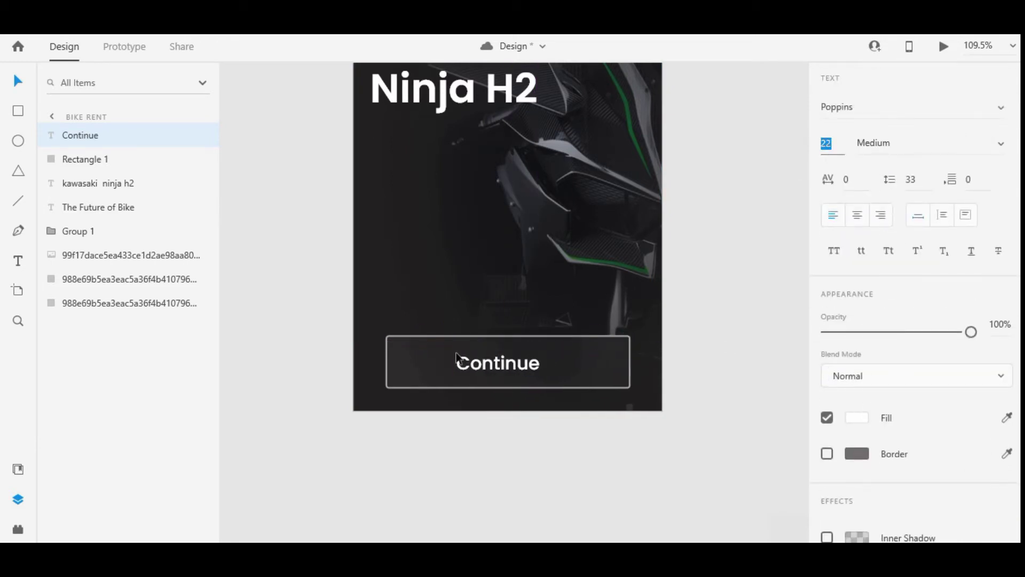
Step: Centre the Continue label in the rectangle and reduce its font size by another 5
{"action": "left_click_drag", "start_coordinate": [481, 369], "coordinate": [520, 366]}
{"action": "left_click", "coordinate": [835, 146]}
{"action": "key", "text": "Down"}
{"action": "key", "text": "Down"}
{"action": "key", "text": "Down"}
{"action": "key", "text": "Down"}
{"action": "key", "text": "Down"}
Step: Turn off the button rectangle's Background Blur and border
{"action": "left_click", "coordinate": [579, 355]}
{"action": "scroll", "coordinate": [828, 369], "scroll_direction": "down", "scroll_amount": 3}
{"action": "left_click", "coordinate": [827, 391]}
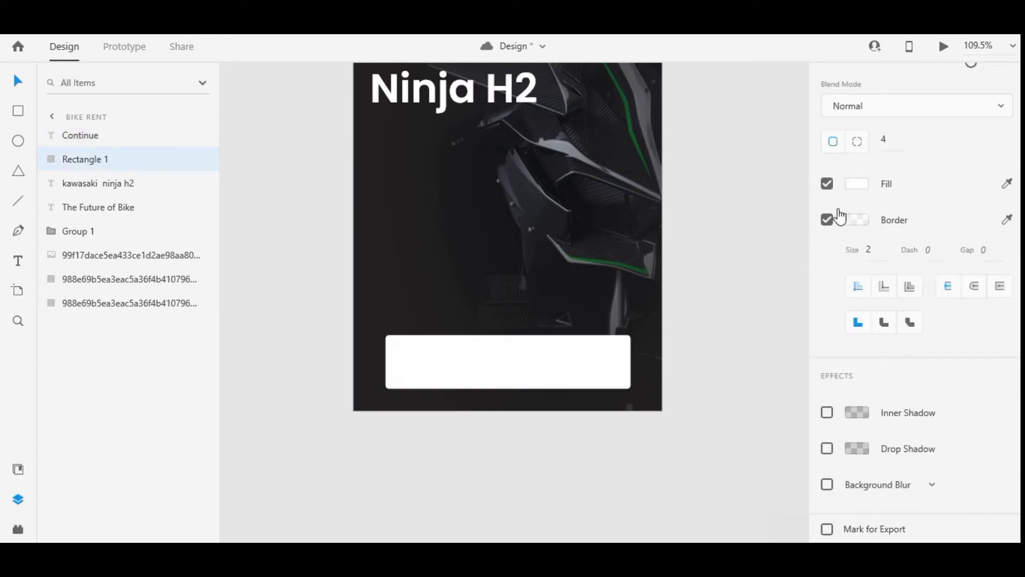
{"action": "left_click", "coordinate": [827, 219]}
{"action": "left_click", "coordinate": [507, 363]}
{"action": "scroll", "coordinate": [854, 299], "scroll_direction": "down", "scroll_amount": 3}
{"action": "left_click", "coordinate": [853, 296]}
Step: Change the button rectangle's fill to a golden yellow
{"action": "left_click", "coordinate": [593, 363]}
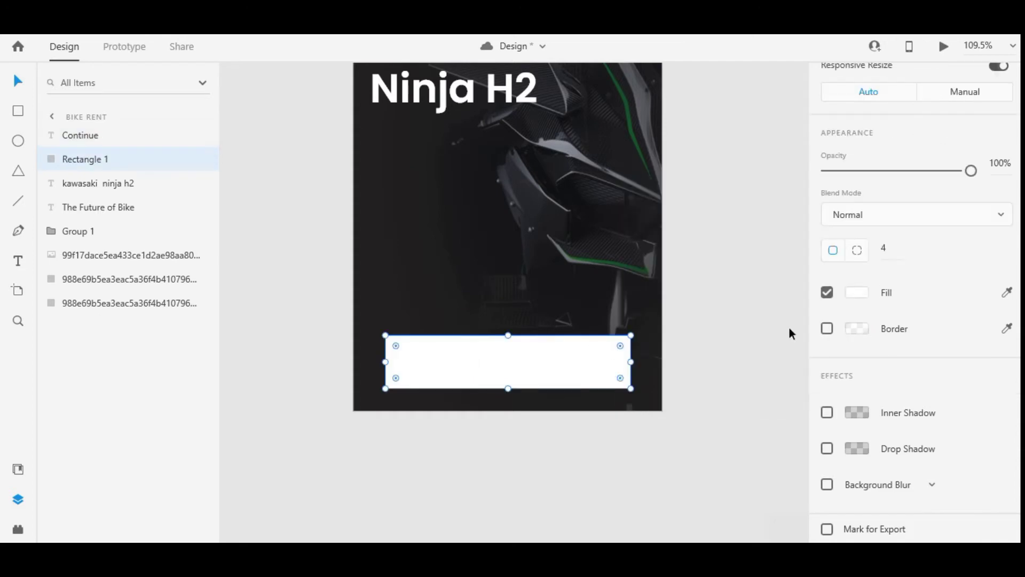
{"action": "left_click", "coordinate": [857, 293]}
{"action": "left_click", "coordinate": [781, 312]}
{"action": "left_click_drag", "start_coordinate": [761, 238], "coordinate": [767, 219]}
Step: Fill the Continue label with the saved dark colour #1A1717
{"action": "left_click", "coordinate": [540, 362]}
{"action": "scroll", "coordinate": [862, 301], "scroll_direction": "down", "scroll_amount": 3}
{"action": "left_click", "coordinate": [858, 294]}
{"action": "left_click", "coordinate": [667, 383]}
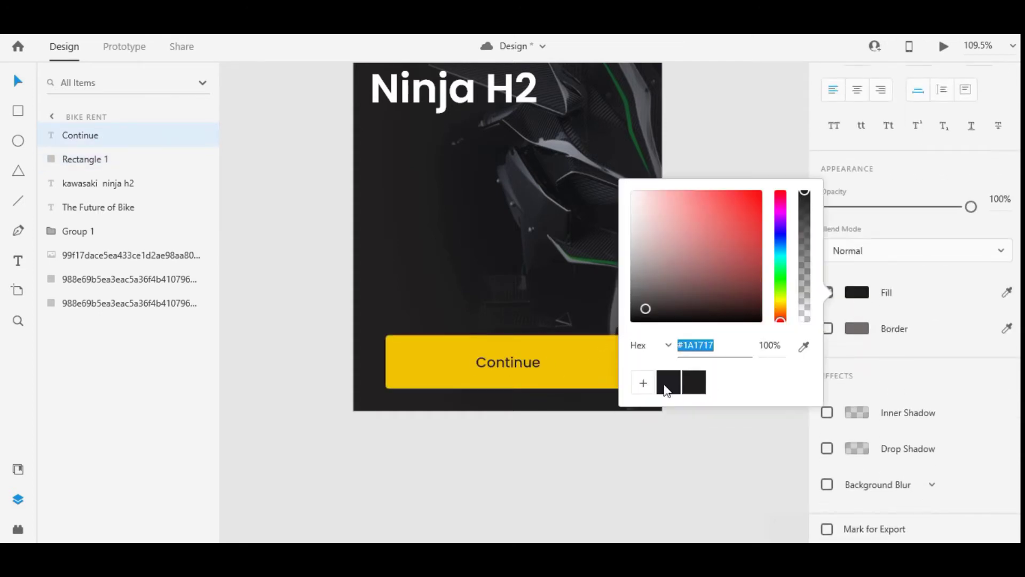
{"action": "left_click", "coordinate": [555, 422]}
Step: Shrink the yellow button rectangle around its centre to about 272 by 55
{"action": "scroll", "coordinate": [555, 416], "scroll_direction": "down", "scroll_amount": 5}
{"action": "scroll", "coordinate": [555, 404], "scroll_direction": "up", "scroll_amount": 6}
{"action": "left_click_drag", "start_coordinate": [579, 386], "coordinate": [593, 383]}
{"action": "left_click", "coordinate": [587, 383]}
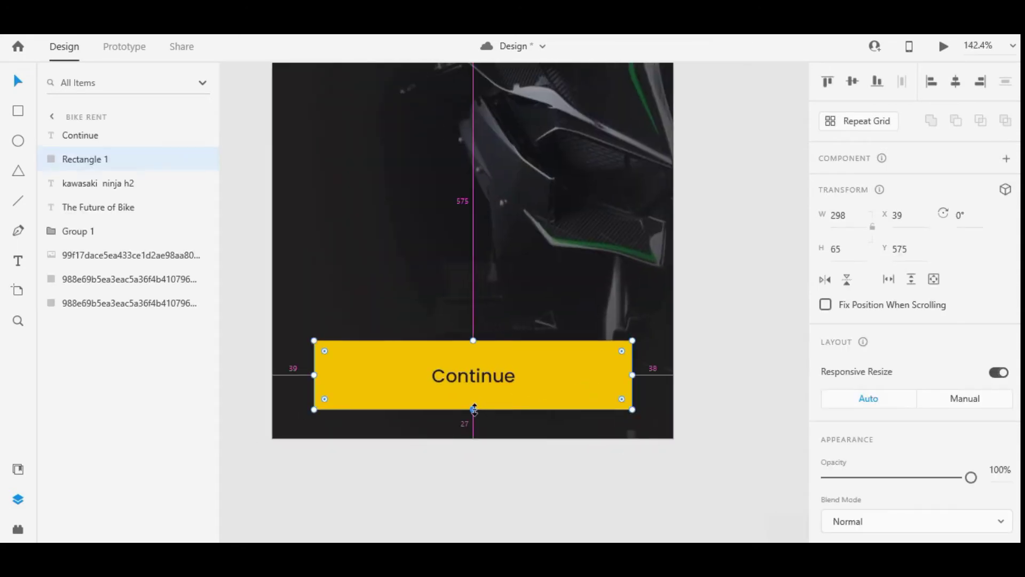
{"action": "left_click_drag", "start_coordinate": [472, 409], "coordinate": [473, 404]}
{"action": "left_click_drag", "start_coordinate": [632, 374], "coordinate": [618, 375]}
Step: Group the Continue label with its yellow rectangle and move the group slightly down
{"action": "left_click", "coordinate": [504, 375]}
{"action": "left_click", "coordinate": [541, 373], "text": "shift"}
{"action": "key", "text": "ctrl+g"}
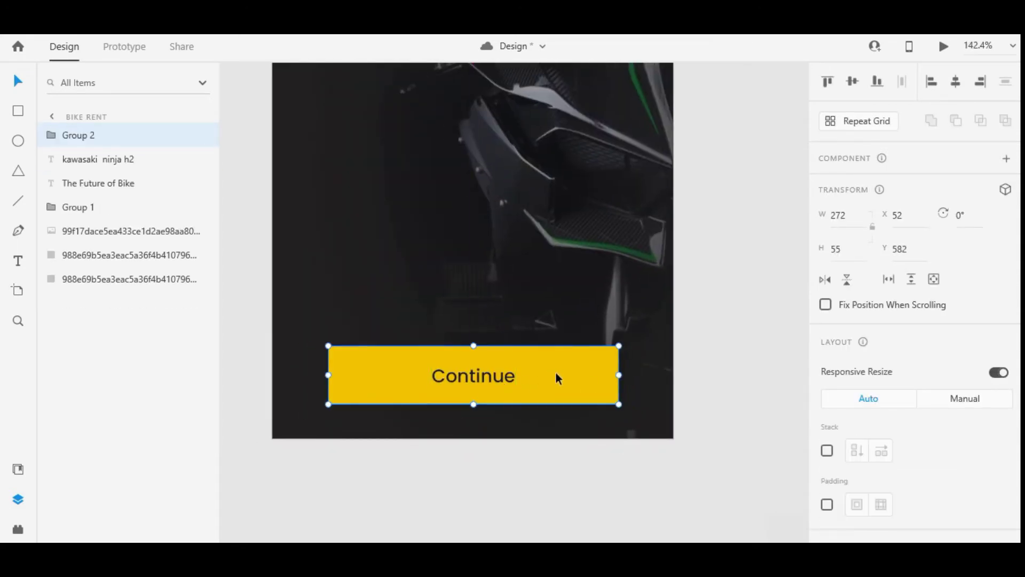
{"action": "left_click_drag", "start_coordinate": [555, 370], "coordinate": [554, 377]}
{"action": "scroll", "coordinate": [554, 377], "scroll_direction": "down", "scroll_amount": 5}
{"action": "left_click", "coordinate": [694, 369]}
Step: Preview the Bike Rent artboard and close the preview
{"action": "left_click", "coordinate": [455, 161]}
{"action": "scroll", "coordinate": [465, 172], "scroll_direction": "up", "scroll_amount": 3}
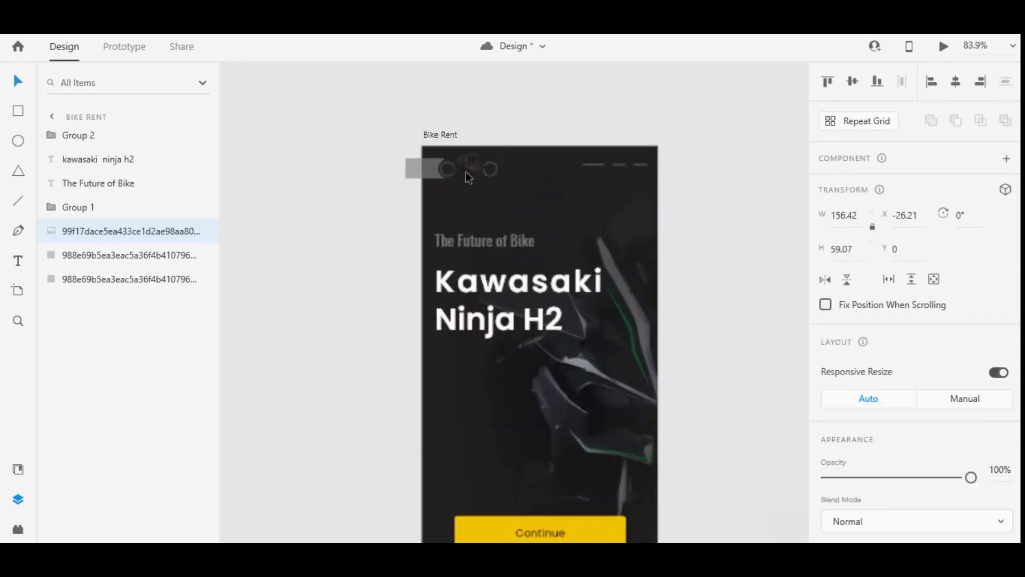
{"action": "scroll", "coordinate": [483, 163], "scroll_direction": "down", "scroll_amount": 3}
{"action": "left_click", "coordinate": [437, 136]}
{"action": "left_click", "coordinate": [460, 142]}
{"action": "key", "text": "ctrl+Return"}
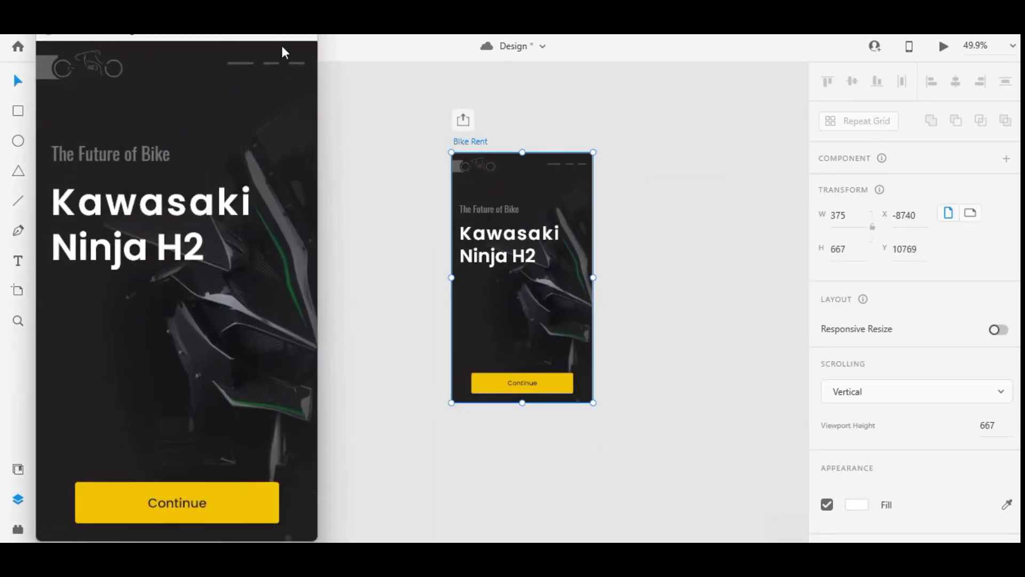
{"action": "left_click", "coordinate": [287, 35]}
Step: Duplicate the Bike Rent artboard and place the copy beside the original
{"action": "left_click", "coordinate": [690, 296]}
{"action": "left_click_drag", "start_coordinate": [690, 296], "coordinate": [666, 290]}
{"action": "left_click_drag", "start_coordinate": [438, 135], "coordinate": [595, 133]}
{"action": "left_click_drag", "start_coordinate": [709, 312], "coordinate": [638, 293]}
{"action": "left_click", "coordinate": [643, 409]}
{"action": "left_click_drag", "start_coordinate": [670, 410], "coordinate": [544, 100]}
{"action": "left_click", "coordinate": [682, 342]}
Step: Delete the Kawasaki Ninja H2 title and the "The Future of Bike" tagline from the duplicated artboard
{"action": "left_click", "coordinate": [557, 233]}
{"action": "key", "text": "Delete"}
{"action": "left_click", "coordinate": [551, 186]}
{"action": "key", "text": "Delete"}
Step: Delete the menu icon, the dark overlay and the Continue button from the duplicated artboard
{"action": "left_click", "coordinate": [618, 145]}
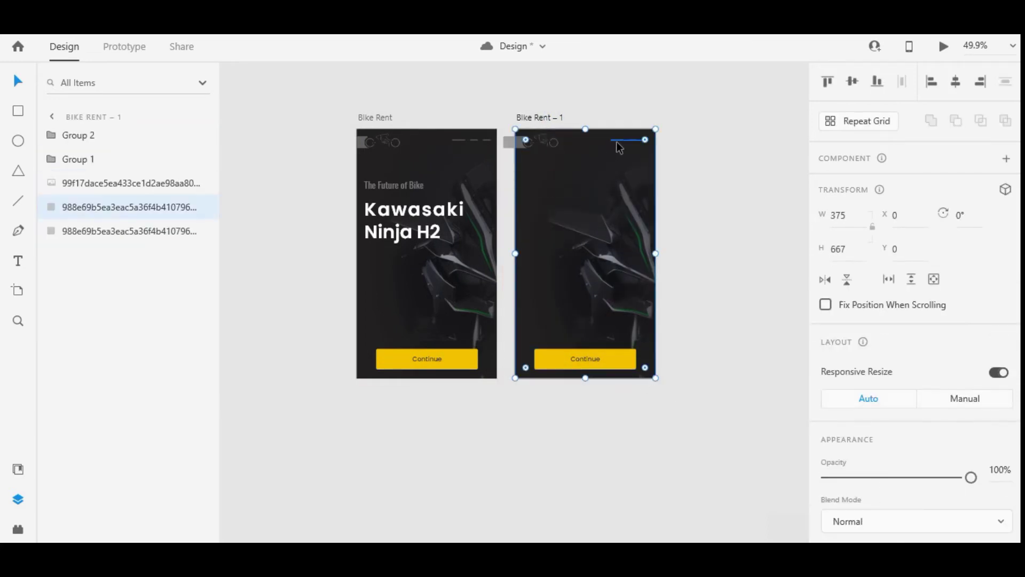
{"action": "left_click", "coordinate": [623, 141]}
{"action": "key", "text": "Delete"}
{"action": "left_click", "coordinate": [608, 194]}
{"action": "key", "text": "Delete"}
{"action": "left_click", "coordinate": [572, 357]}
{"action": "key", "text": "Delete"}
{"action": "left_click", "coordinate": [598, 320]}
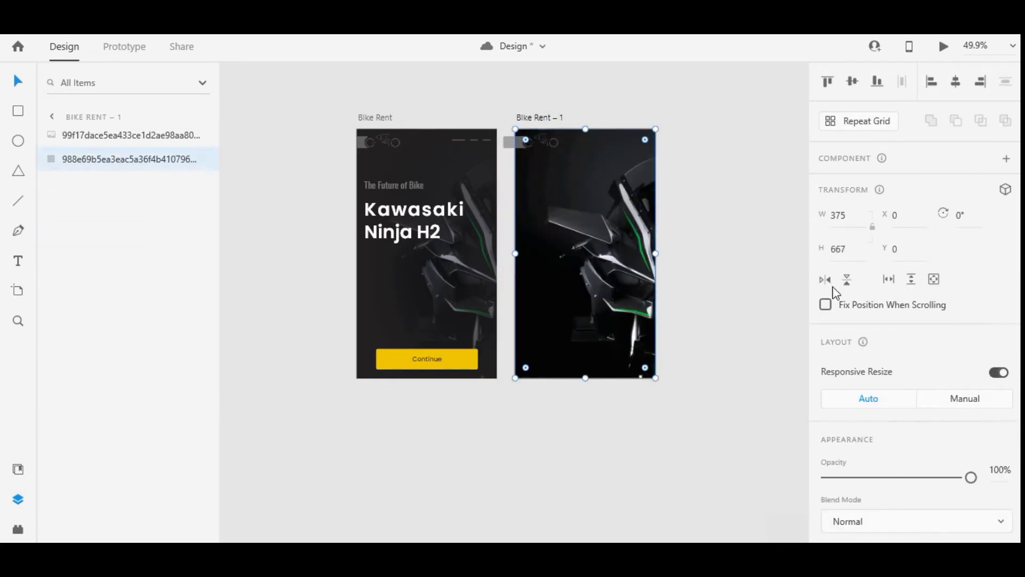
{"action": "left_click_drag", "start_coordinate": [591, 430], "coordinate": [569, 448]}
{"action": "key", "text": "alt+Tab"}
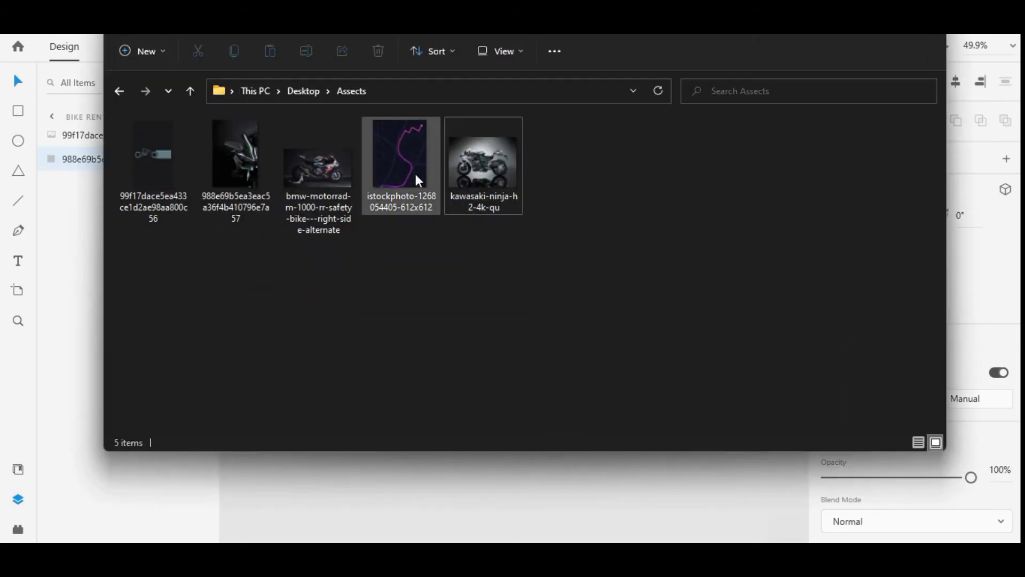
{"action": "key", "text": "alt+Tab"}
{"action": "left_click_drag", "start_coordinate": [415, 172], "coordinate": [561, 263]}
Step: Adjust the map image's position and size inside its frame on the Bike Rent – 1 artboard
{"action": "scroll", "coordinate": [588, 254], "scroll_direction": "up", "scroll_amount": 2}
{"action": "double_click", "coordinate": [600, 293]}
{"action": "left_click_drag", "start_coordinate": [600, 293], "coordinate": [563, 294]}
{"action": "left_click", "coordinate": [679, 290]}
{"action": "left_click_drag", "start_coordinate": [678, 290], "coordinate": [667, 290]}
{"action": "left_click", "coordinate": [575, 283]}
{"action": "left_click_drag", "start_coordinate": [599, 280], "coordinate": [599, 280]}
Step: Copy the dark overlay from the Bike Rent artboard onto the map on Bike Rent – 1
{"action": "left_click", "coordinate": [388, 309]}
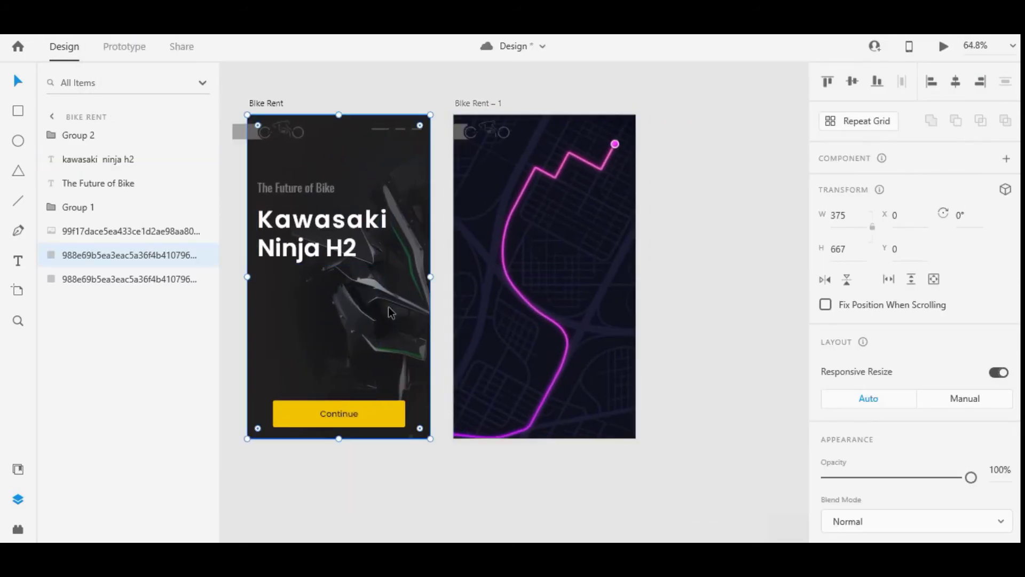
{"action": "left_click_drag", "start_coordinate": [425, 340], "coordinate": [635, 350]}
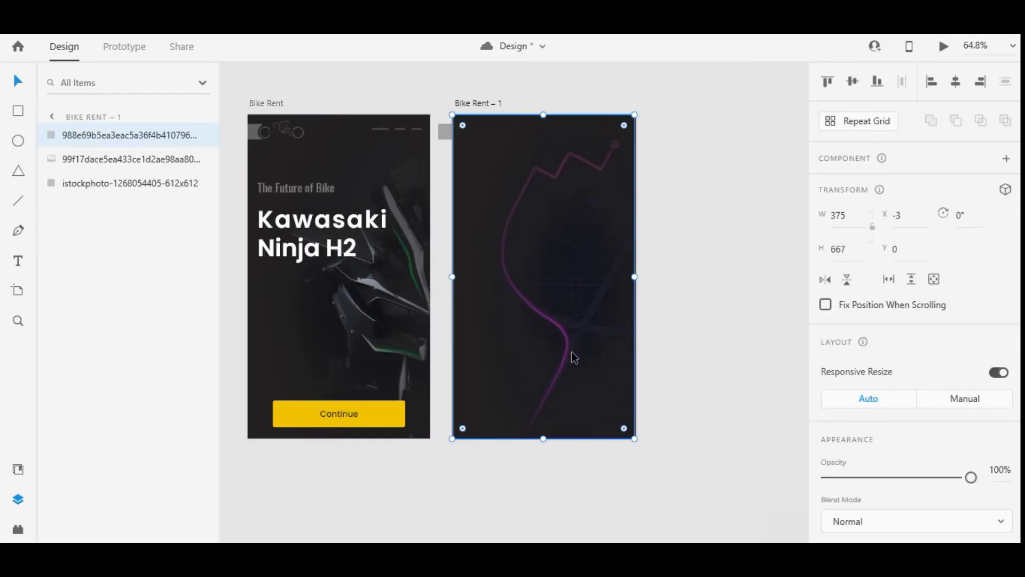
Step: Send the dark overlay on the Bike Rent – 1 artboard back one level so it sits behind the logo
{"action": "key", "text": "ctrl+shift+["}
{"action": "key", "text": "ctrl+z"}
{"action": "key", "text": "ctrl+["}
{"action": "left_click", "coordinate": [636, 351]}
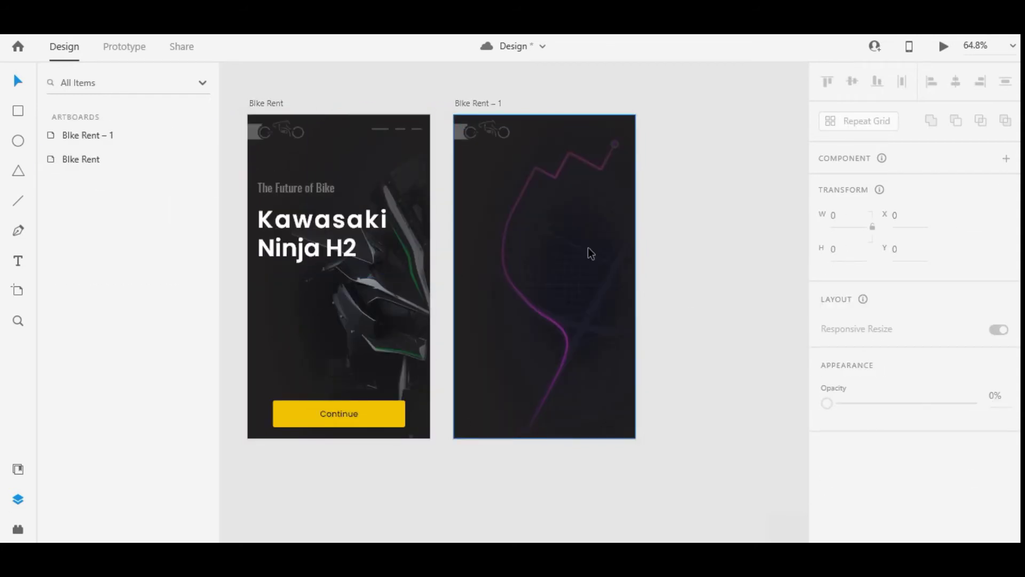
Step: Move the centre of the overlay's radial gradient to the upper part of the map and lower its inner stop's opacity
{"action": "left_click_drag", "start_coordinate": [564, 269], "coordinate": [585, 174]}
{"action": "scroll", "coordinate": [908, 401], "scroll_direction": "down", "scroll_amount": 5}
{"action": "left_click", "coordinate": [857, 308]}
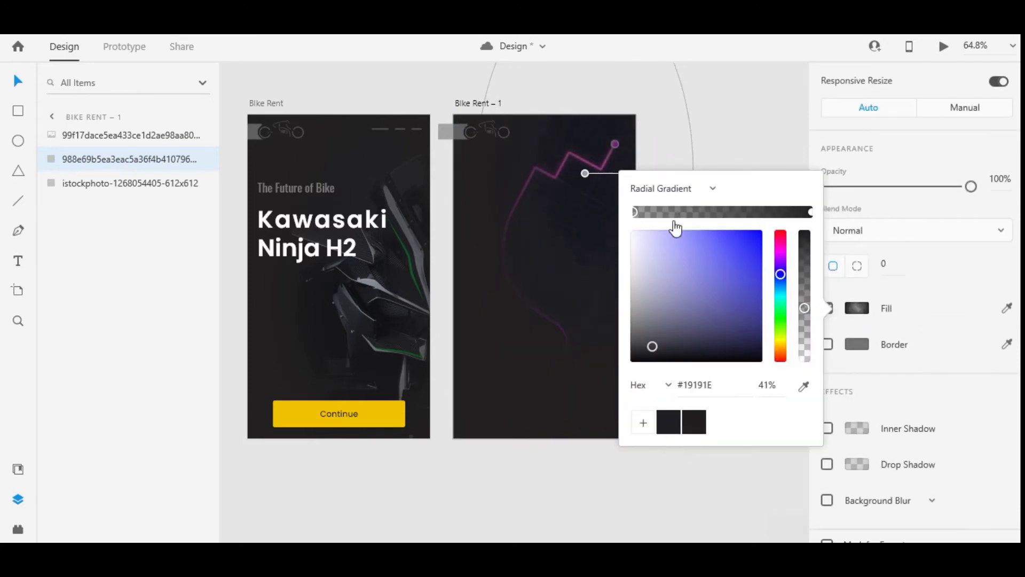
{"action": "left_click_drag", "start_coordinate": [804, 308], "coordinate": [805, 326]}
{"action": "left_click", "coordinate": [545, 481]}
Step: Lower the opacity of the overlay gradient's outer #201E1E stop to about 76%
{"action": "scroll", "coordinate": [555, 374], "scroll_direction": "down", "scroll_amount": 1}
{"action": "left_click", "coordinate": [559, 290]}
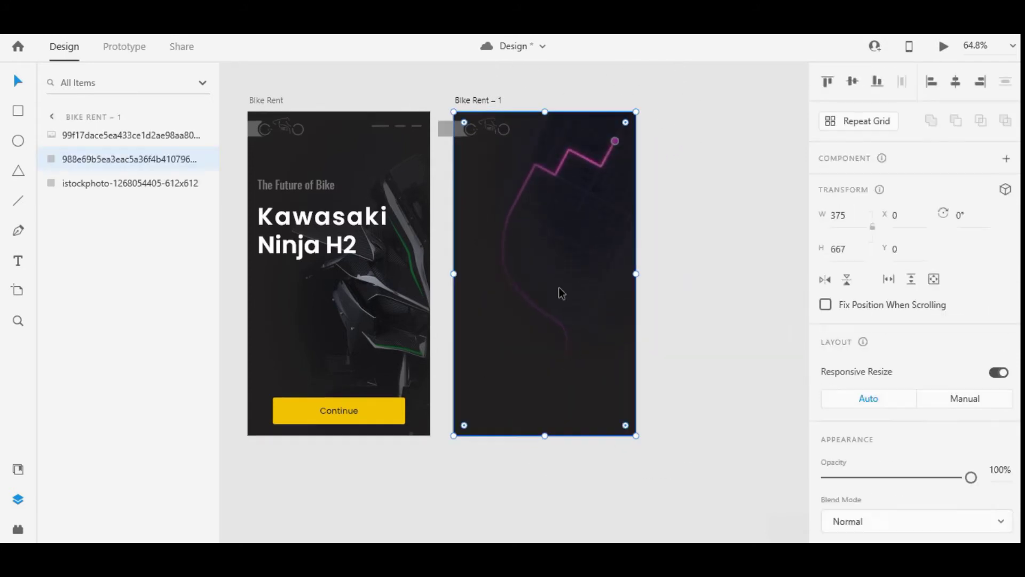
{"action": "scroll", "coordinate": [854, 315], "scroll_direction": "down", "scroll_amount": 5}
{"action": "left_click", "coordinate": [855, 309]}
{"action": "left_click", "coordinate": [811, 212]}
{"action": "left_click_drag", "start_coordinate": [804, 233], "coordinate": [805, 269]}
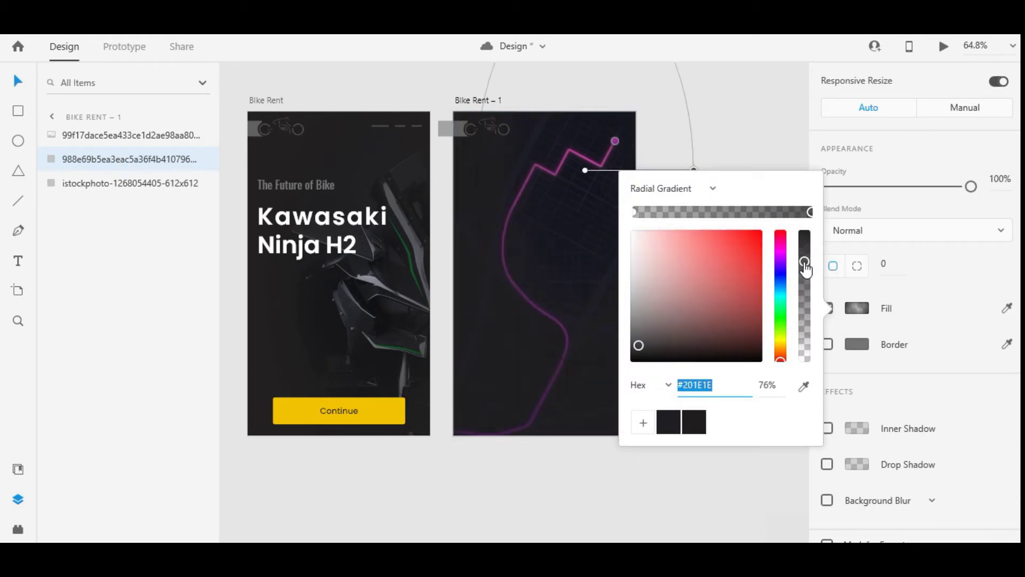
{"action": "left_click", "coordinate": [715, 270]}
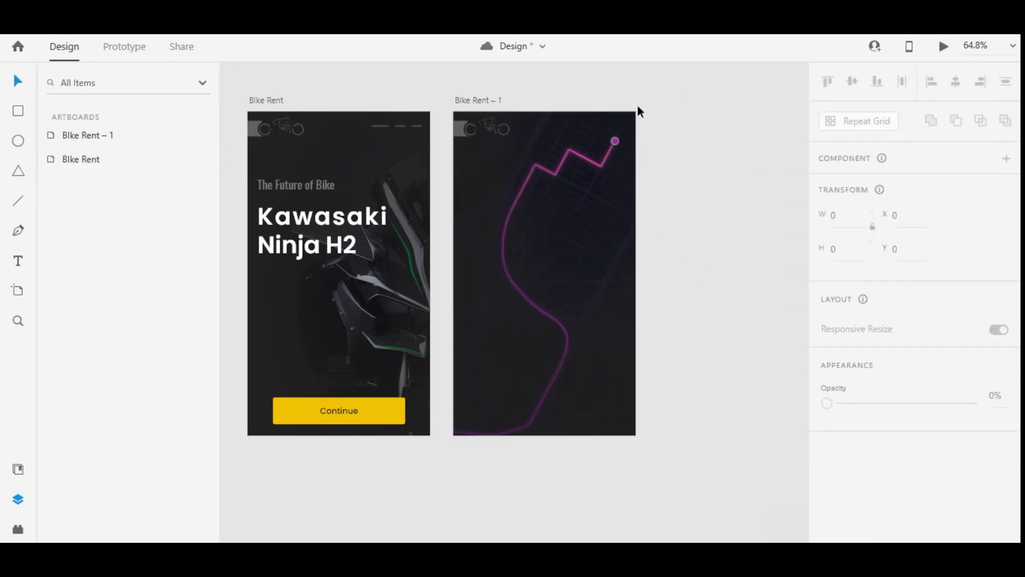
Step: Nudge the logo and menu lines on Bike Rent, and the logo on Bike Rent – 1, slightly down
{"action": "key", "text": "r"}
{"action": "scroll", "coordinate": [592, 128], "scroll_direction": "up", "scroll_amount": 3}
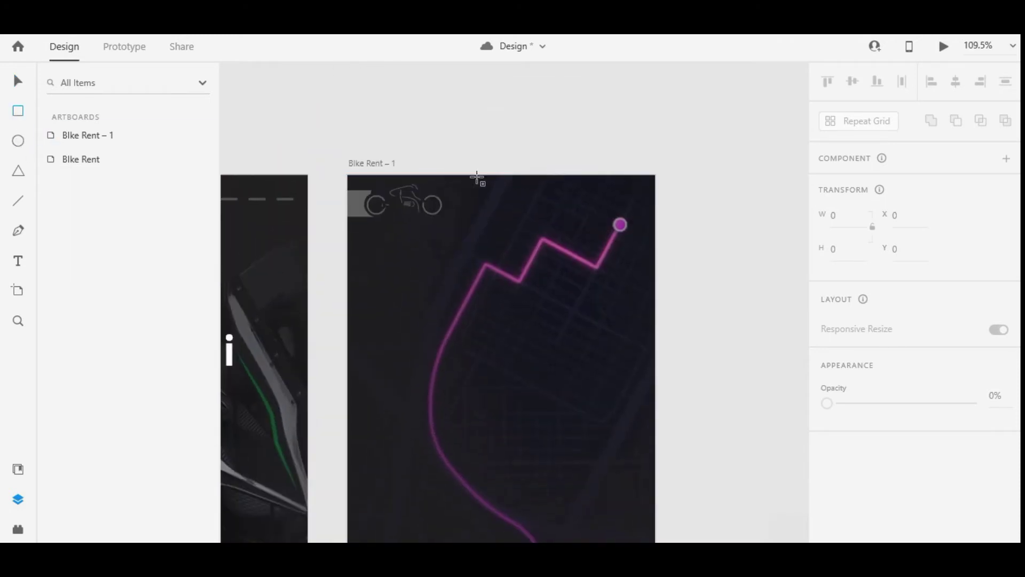
{"action": "left_click", "coordinate": [21, 75]}
{"action": "scroll", "coordinate": [449, 222], "scroll_direction": "down", "scroll_amount": 1}
{"action": "left_click_drag", "start_coordinate": [449, 221], "coordinate": [604, 211]}
{"action": "left_click", "coordinate": [323, 198]}
{"action": "left_click", "coordinate": [435, 193], "text": "shift"}
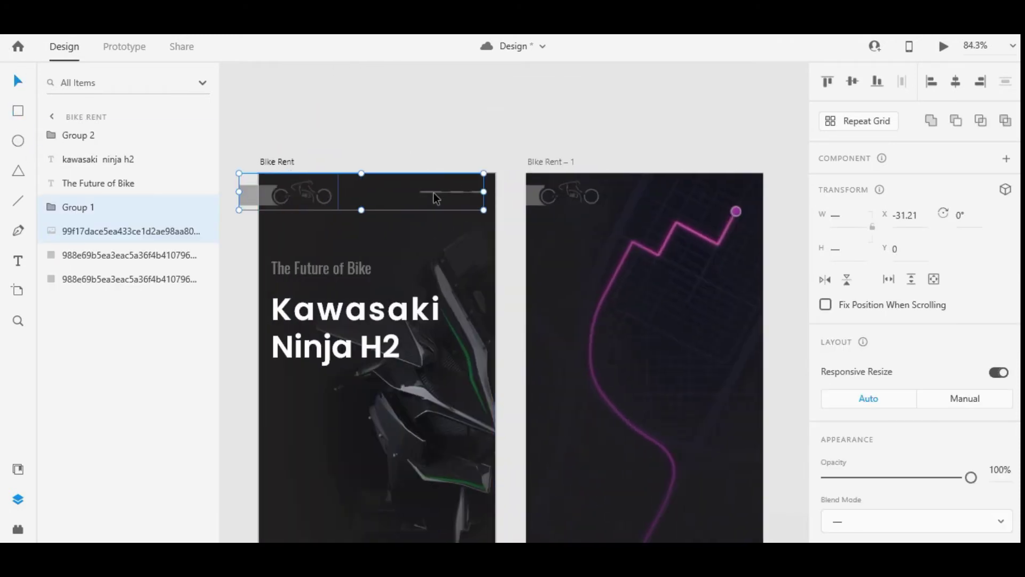
{"action": "key", "text": "shift+Down"}
{"action": "left_click", "coordinate": [572, 189]}
{"action": "key", "text": "shift+Down"}
Step: Draw a borderless rectangle about 102 × 40 near the route's end on Bike Rent – 1 and round its corners to 20
{"action": "left_click", "coordinate": [684, 155]}
{"action": "mouse_move", "coordinate": [684, 156]}
{"action": "left_mouse_down"}
{"action": "mouse_move", "coordinate": [613, 146]}
{"action": "mouse_move", "coordinate": [656, 203]}
{"action": "left_mouse_up"}
{"action": "left_click", "coordinate": [18, 112]}
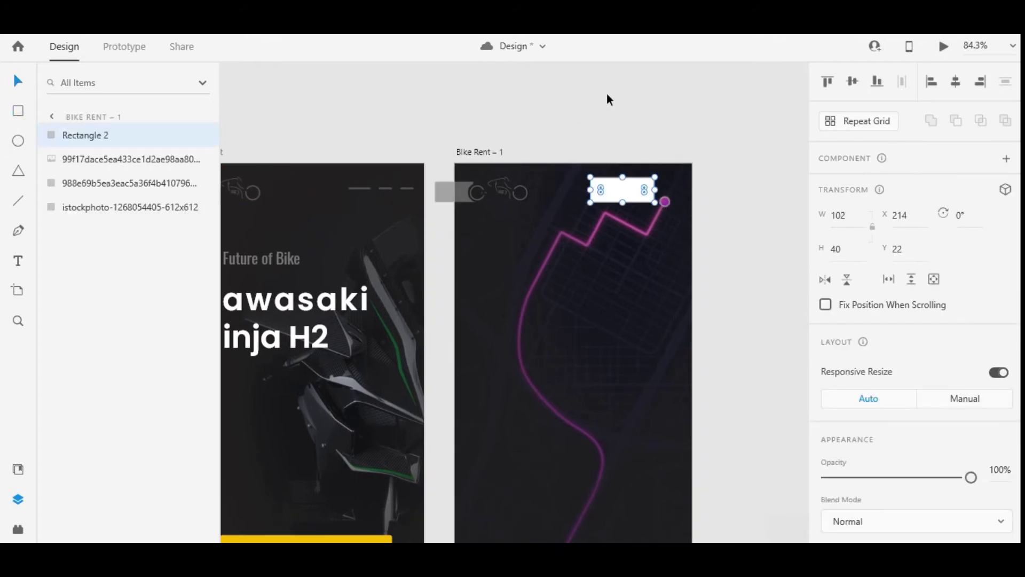
{"action": "scroll", "coordinate": [607, 95], "scroll_direction": "up", "scroll_amount": 3}
{"action": "mouse_move", "coordinate": [654, 248]}
{"action": "left_mouse_down"}
{"action": "mouse_move", "coordinate": [689, 257]}
{"action": "mouse_move", "coordinate": [672, 255]}
{"action": "left_mouse_up"}
{"action": "scroll", "coordinate": [843, 272], "scroll_direction": "down", "scroll_amount": 8}
{"action": "left_click", "coordinate": [832, 272]}
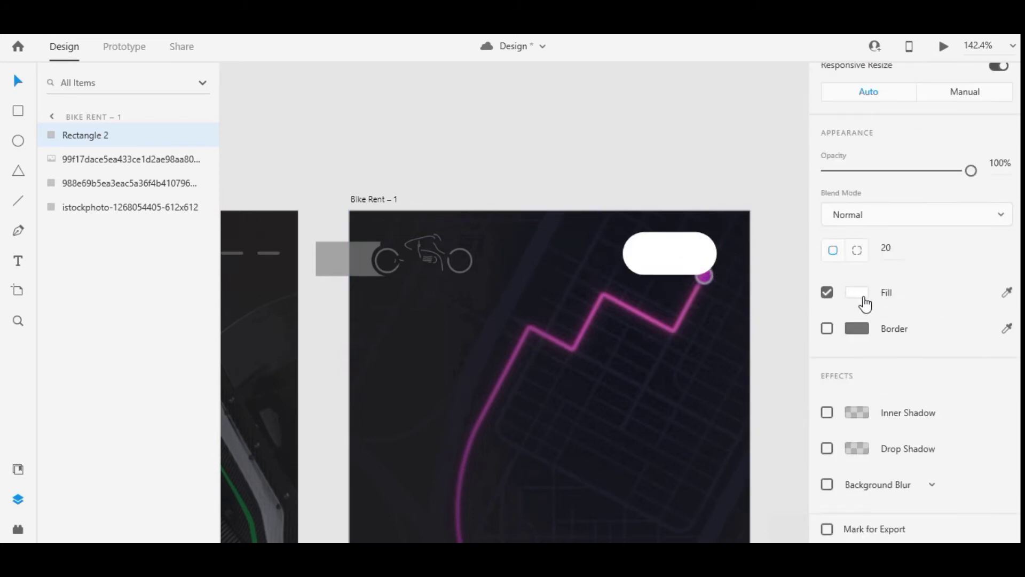
Step: Fill the rounded rectangle above the route's end with a near-black colour
{"action": "left_click", "coordinate": [857, 294]}
{"action": "left_click", "coordinate": [502, 336]}
{"action": "scroll", "coordinate": [680, 252], "scroll_direction": "down", "scroll_amount": 1}
{"action": "left_click", "coordinate": [857, 292]}
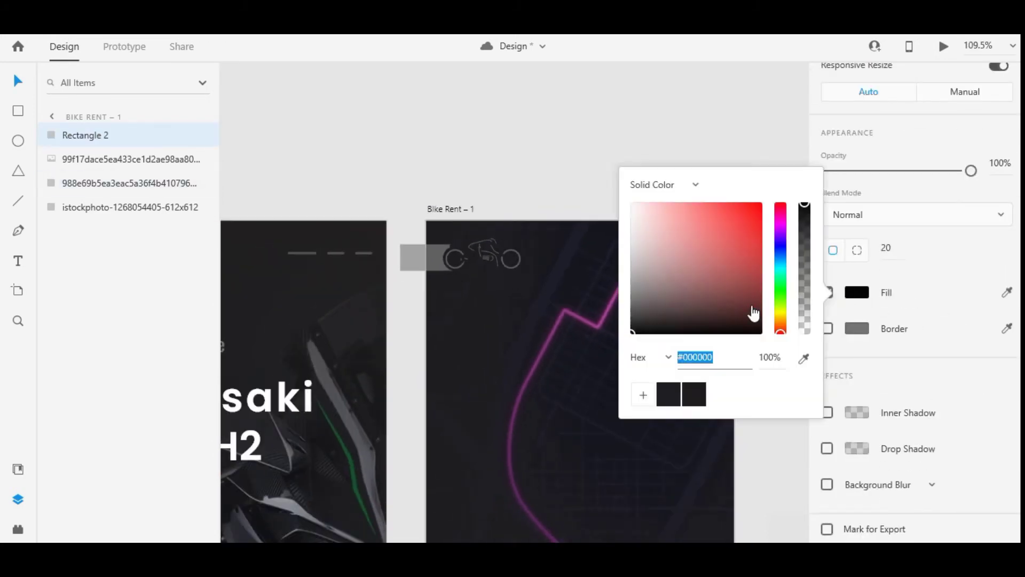
{"action": "left_click", "coordinate": [670, 319]}
{"action": "left_click", "coordinate": [573, 308]}
{"action": "left_click", "coordinate": [855, 294]}
{"action": "left_click", "coordinate": [661, 332]}
{"action": "left_click", "coordinate": [580, 314]}
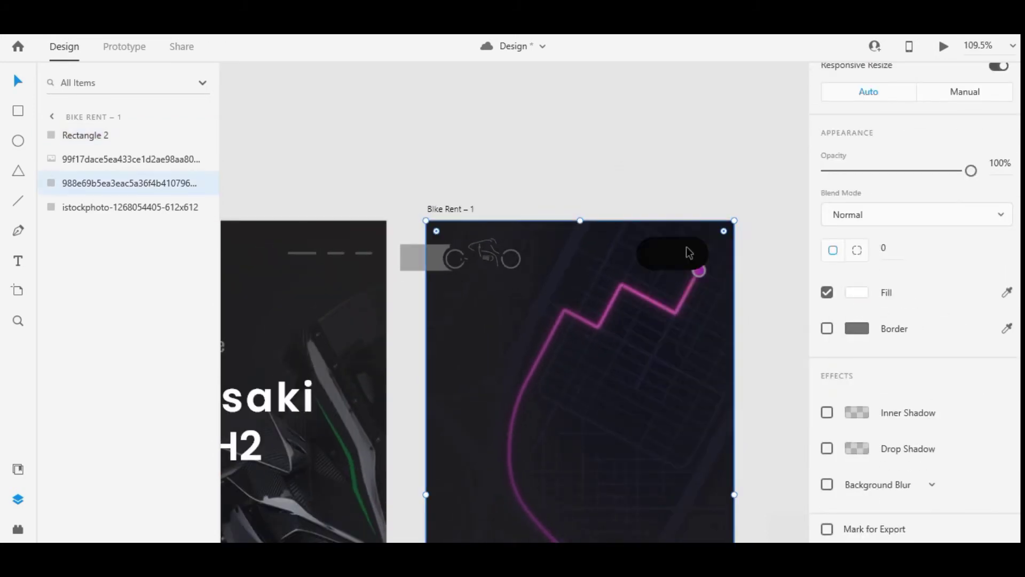
Step: Search the Icons 4 Design plugin for "wea" and insert the weather3 icon
{"action": "left_click", "coordinate": [18, 528]}
{"action": "left_click", "coordinate": [91, 111]}
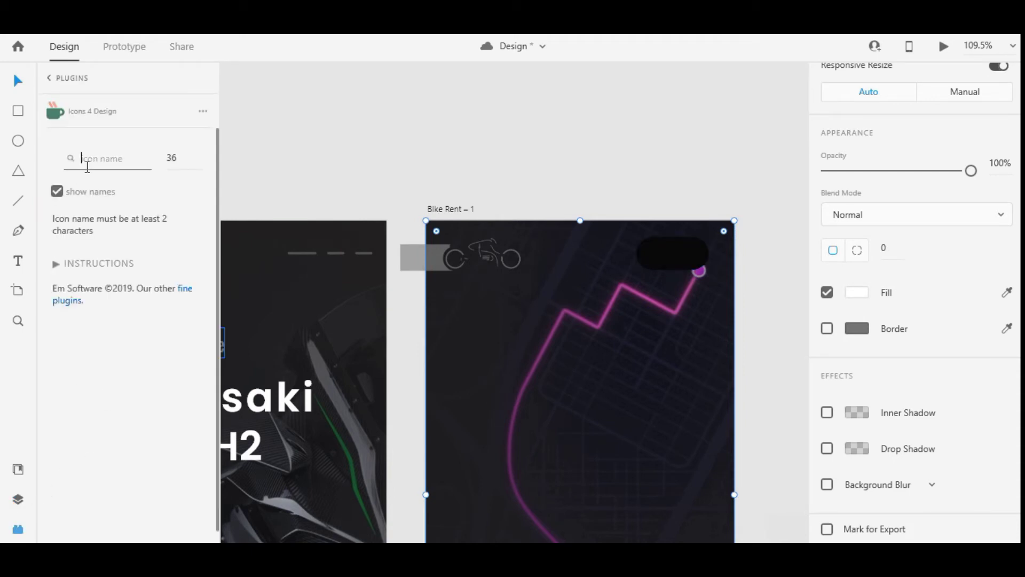
{"action": "left_click", "coordinate": [87, 158]}
{"action": "type", "text": "wha"}
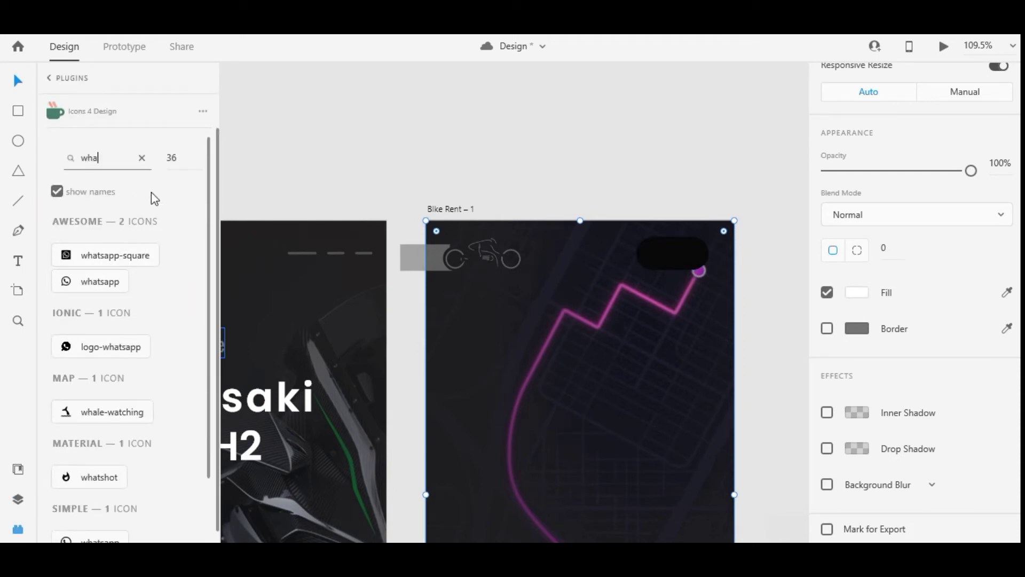
{"action": "type", "text": "w"}
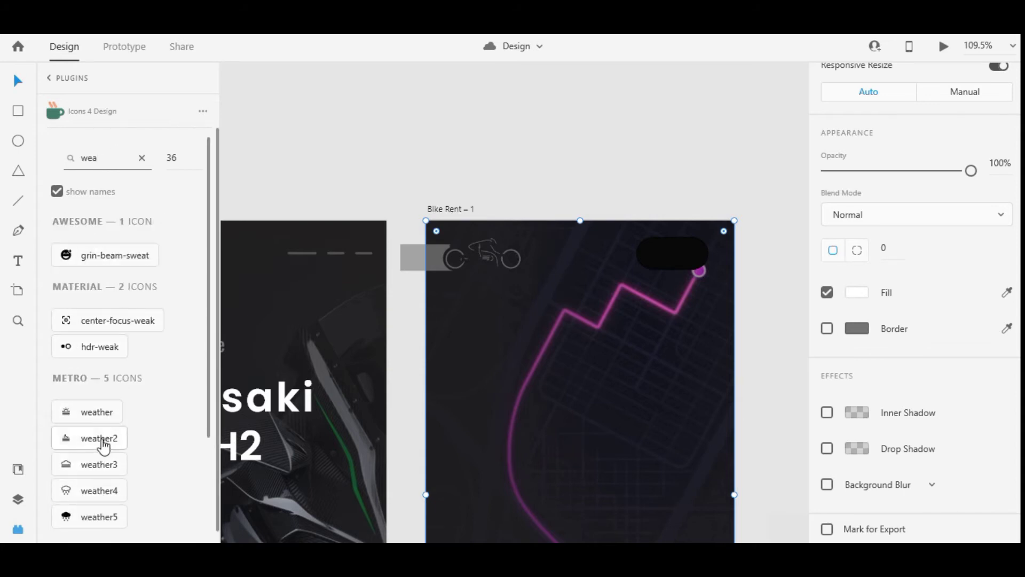
{"action": "scroll", "coordinate": [103, 446], "scroll_direction": "down", "scroll_amount": 3}
{"action": "left_click", "coordinate": [90, 342]}
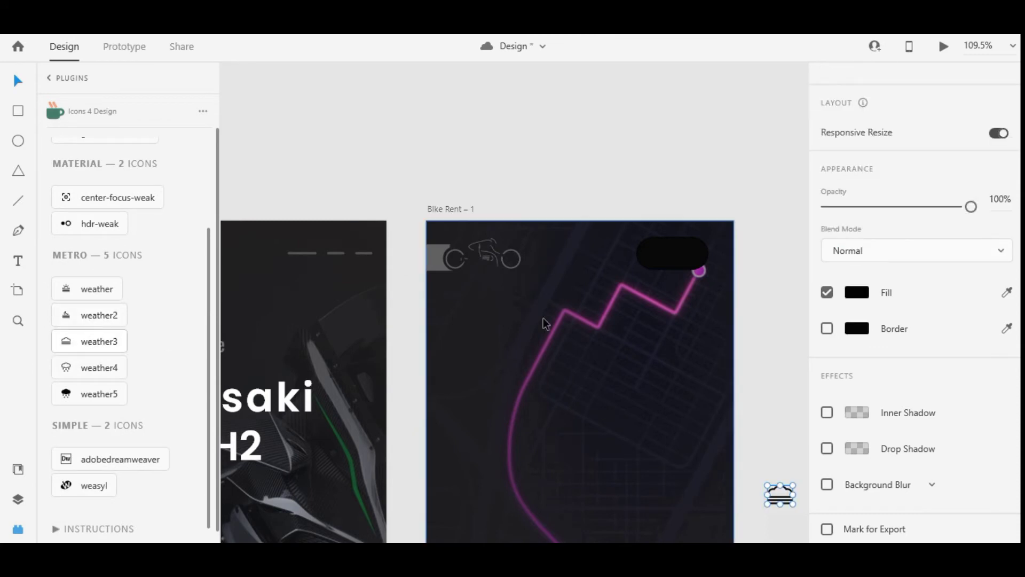
Step: Move the weather icon onto the black pill and recolour it white
{"action": "left_click_drag", "start_coordinate": [788, 487], "coordinate": [713, 340]}
{"action": "left_click", "coordinate": [797, 399]}
{"action": "left_click_drag", "start_coordinate": [668, 250], "coordinate": [669, 251]}
{"action": "scroll", "coordinate": [865, 384], "scroll_direction": "down", "scroll_amount": 4}
{"action": "left_click", "coordinate": [855, 348]}
{"action": "left_click", "coordinate": [628, 250]}
{"action": "left_click", "coordinate": [581, 148]}
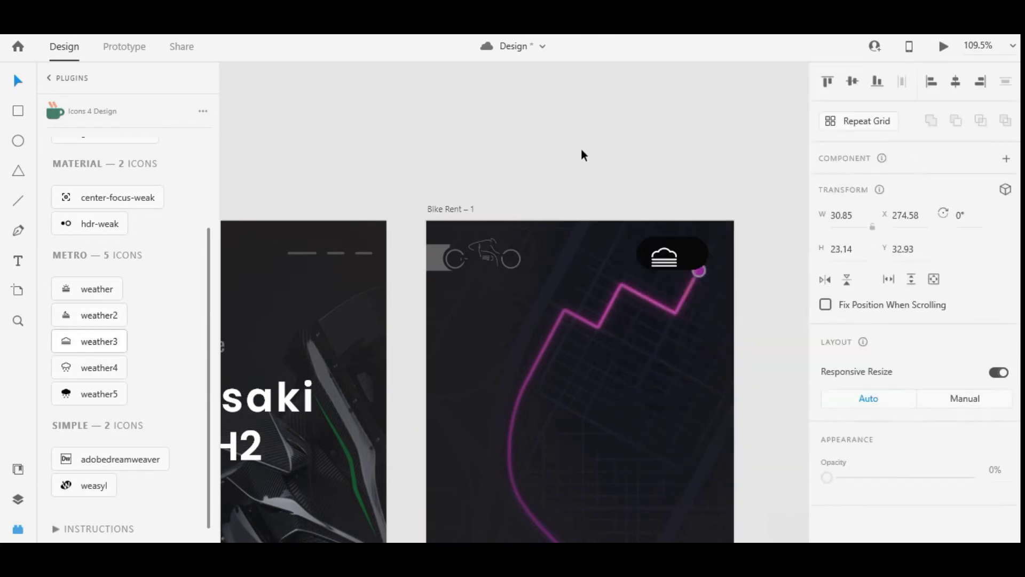
Step: Shrink the weather icon to about 22 × 17 and reposition it inside the black pill
{"action": "scroll", "coordinate": [661, 224], "scroll_direction": "up", "scroll_amount": 4}
{"action": "left_click", "coordinate": [668, 285]}
{"action": "left_click_drag", "start_coordinate": [689, 298], "coordinate": [675, 293]}
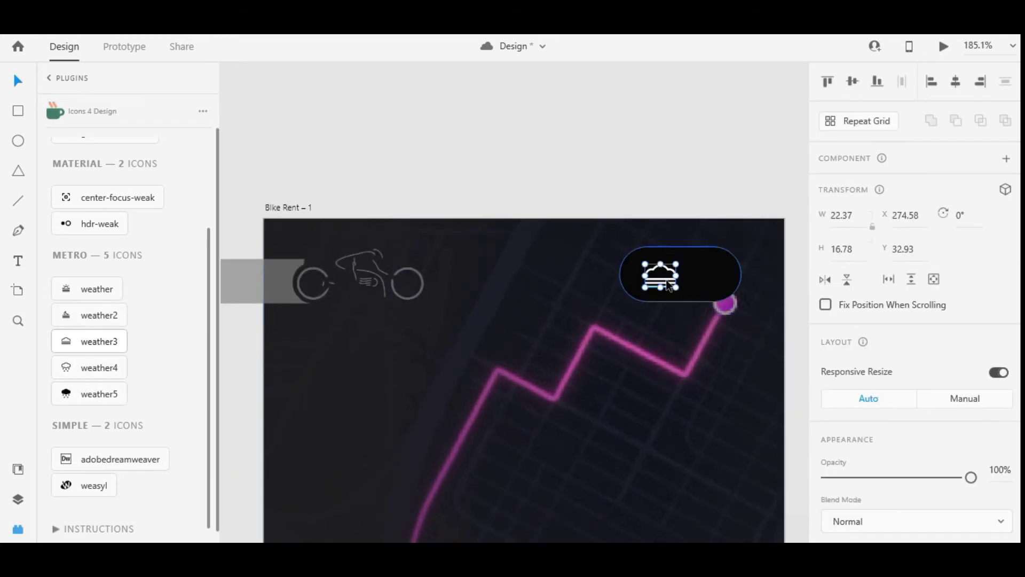
{"action": "left_click_drag", "start_coordinate": [664, 284], "coordinate": [662, 282]}
{"action": "scroll", "coordinate": [696, 274], "scroll_direction": "up", "scroll_amount": 2}
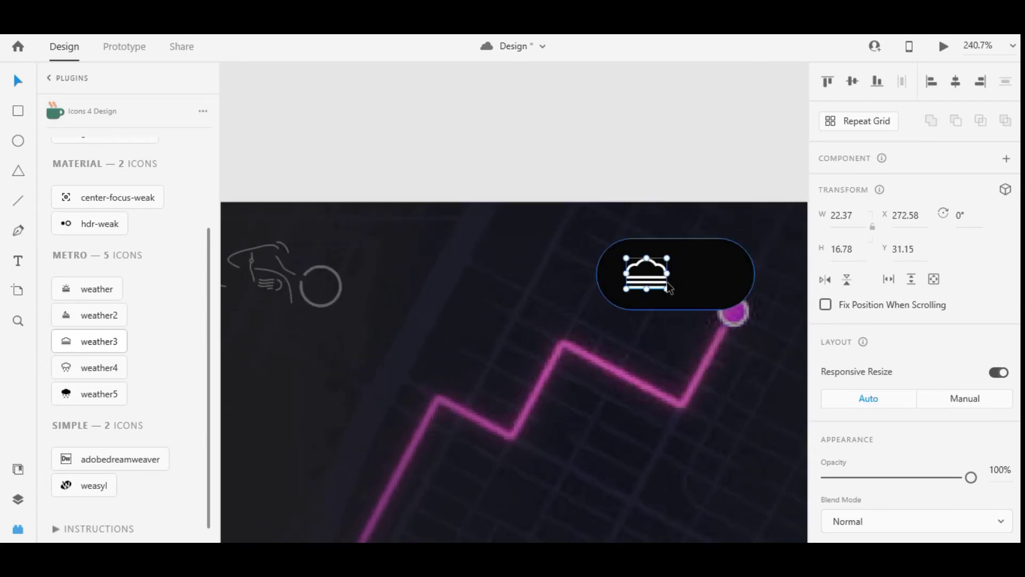
Step: Add a white "+4" label at font size 13 beside the weather icon in the pill
{"action": "key", "text": "t"}
{"action": "left_click", "coordinate": [677, 270]}
{"action": "type", "text": "+"}
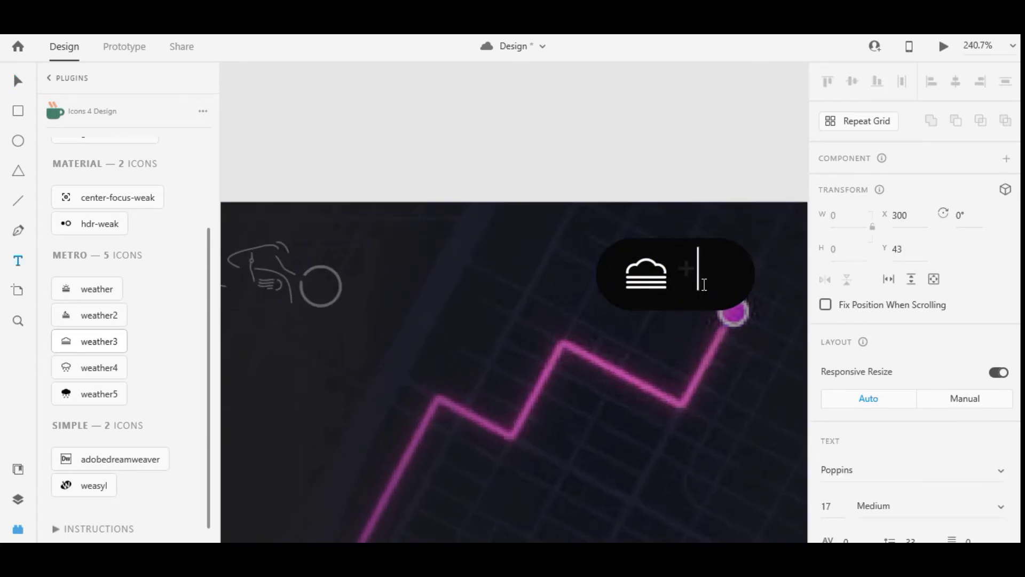
{"action": "type", "text": "4"}
{"action": "key", "text": "Escape"}
{"action": "scroll", "coordinate": [907, 320], "scroll_direction": "down", "scroll_amount": 4}
{"action": "left_click", "coordinate": [827, 287]}
{"action": "type", "text": "14"}
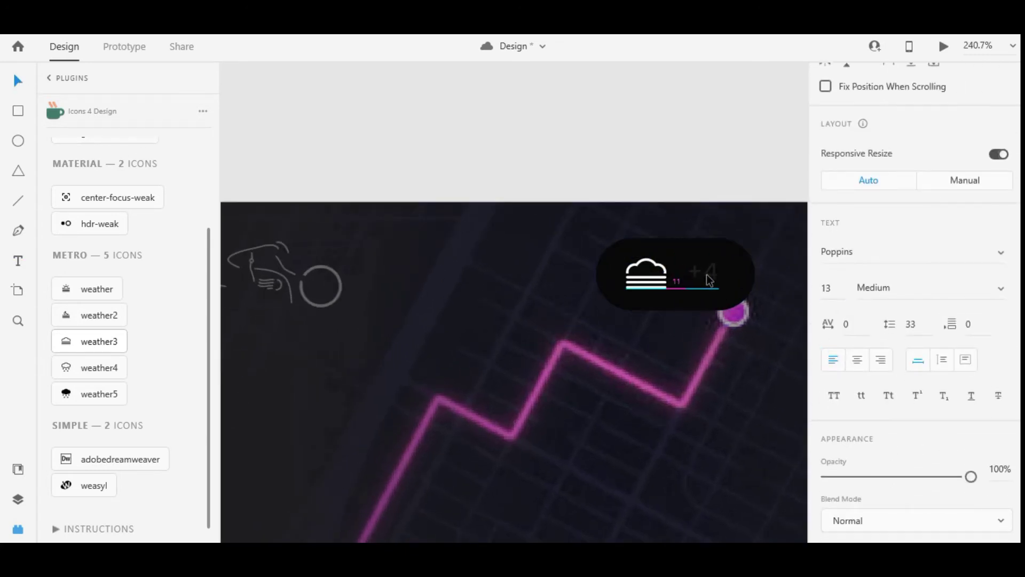
{"action": "mouse_move", "coordinate": [707, 275]}
{"action": "left_mouse_down"}
{"action": "mouse_move", "coordinate": [629, 187]}
{"action": "mouse_move", "coordinate": [706, 278]}
{"action": "left_mouse_up"}
{"action": "scroll", "coordinate": [870, 296], "scroll_direction": "down", "scroll_amount": 5}
{"action": "left_click", "coordinate": [856, 291]}
{"action": "left_click", "coordinate": [603, 163]}
Step: Group the weather icon with the +4 label and narrow the black pill around them
{"action": "left_click", "coordinate": [675, 285], "text": "shift"}
{"action": "key", "text": "Escape"}
{"action": "left_click", "coordinate": [660, 279]}
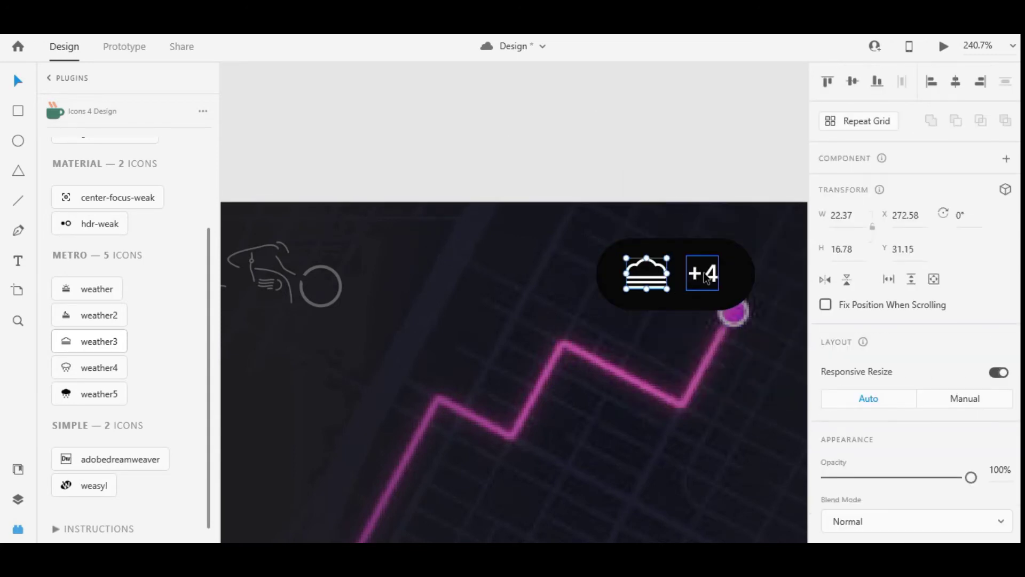
{"action": "left_click", "coordinate": [706, 275], "text": "shift"}
{"action": "key", "text": "ctrl+g"}
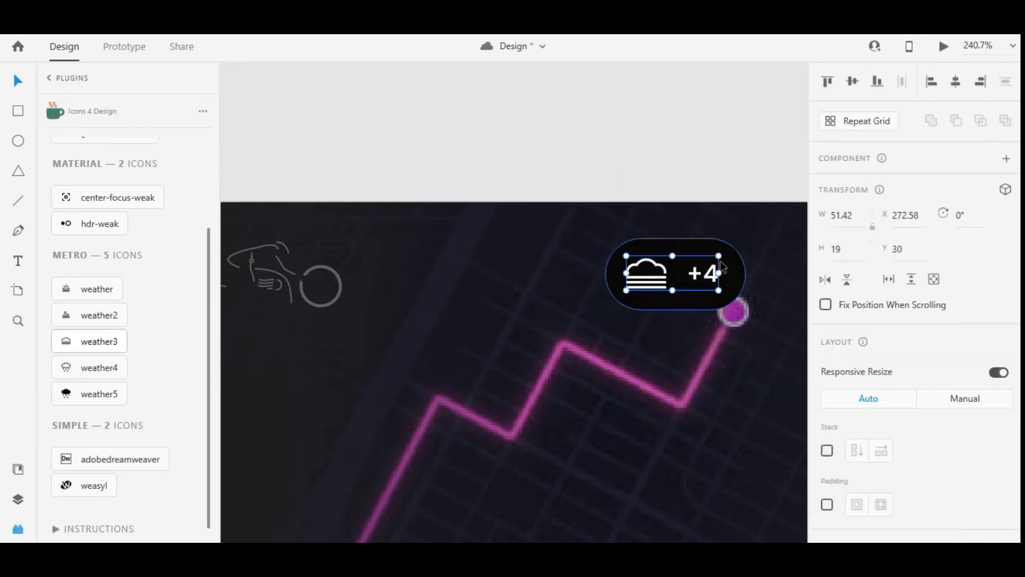
Step: Move the +4 label closer to the weather icon and centre the pair inside the pill
{"action": "double_click", "coordinate": [711, 267]}
{"action": "key", "text": "shift+Left"}
{"action": "key", "text": "Right"}
{"action": "key", "text": "Right"}
{"action": "key", "text": "Right"}
{"action": "key", "text": "Right"}
{"action": "key", "text": "Right"}
{"action": "key", "text": "Right"}
{"action": "left_click", "coordinate": [645, 270]}
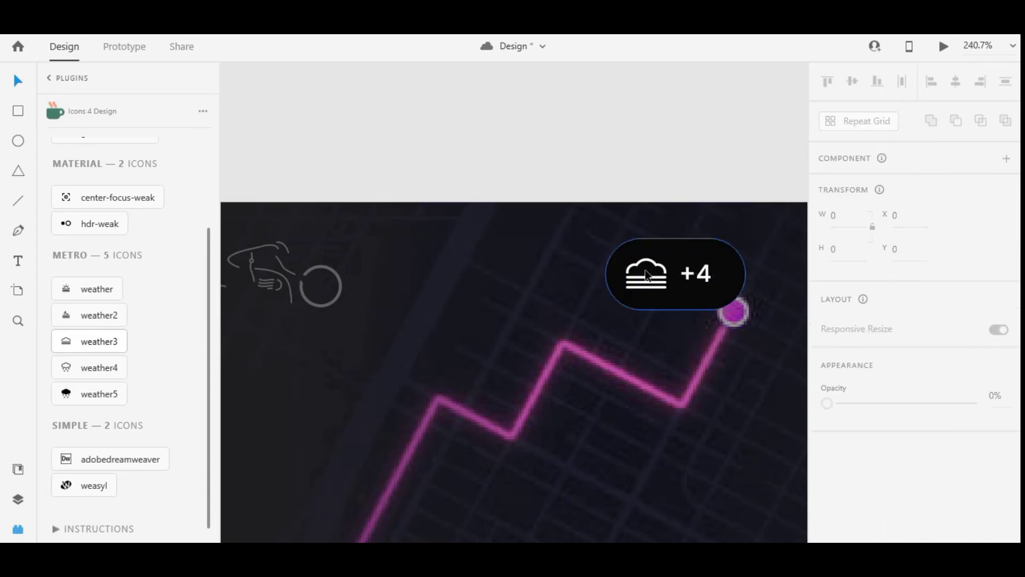
{"action": "left_click_drag", "start_coordinate": [645, 275], "coordinate": [653, 274]}
{"action": "left_click", "coordinate": [716, 185]}
{"action": "scroll", "coordinate": [715, 184], "scroll_direction": "down", "scroll_amount": 6}
{"action": "scroll", "coordinate": [722, 251], "scroll_direction": "up", "scroll_amount": 1}
{"action": "left_click_drag", "start_coordinate": [719, 302], "coordinate": [695, 290]}
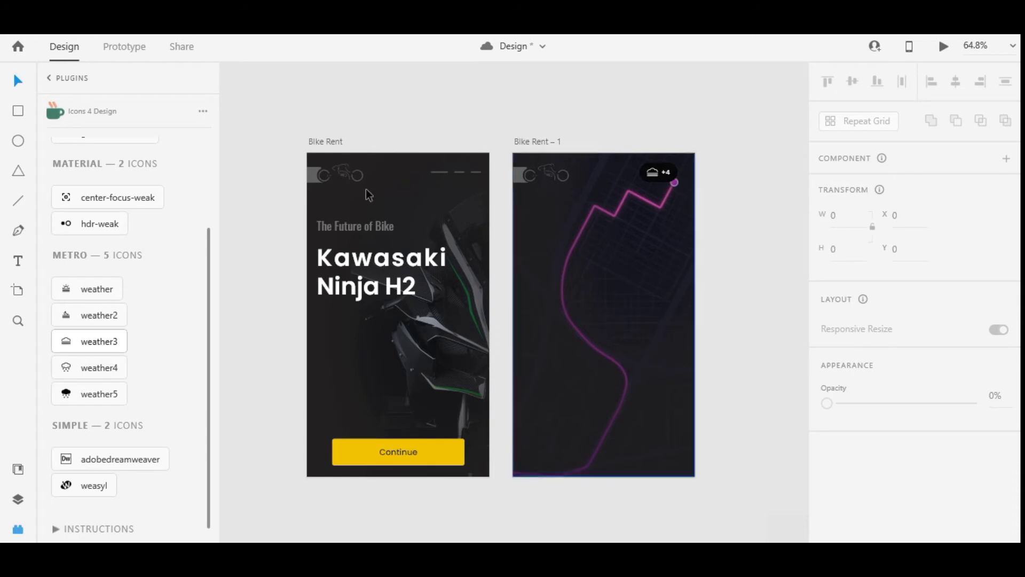
Step: Draw a card rectangle over the lower half of the map, widen it to about 333, and raise its top edge
{"action": "key", "text": "r"}
{"action": "mouse_move", "coordinate": [536, 298]}
{"action": "left_mouse_down"}
{"action": "mouse_move", "coordinate": [590, 458]}
{"action": "mouse_move", "coordinate": [681, 466]}
{"action": "left_mouse_up"}
{"action": "left_click", "coordinate": [17, 90]}
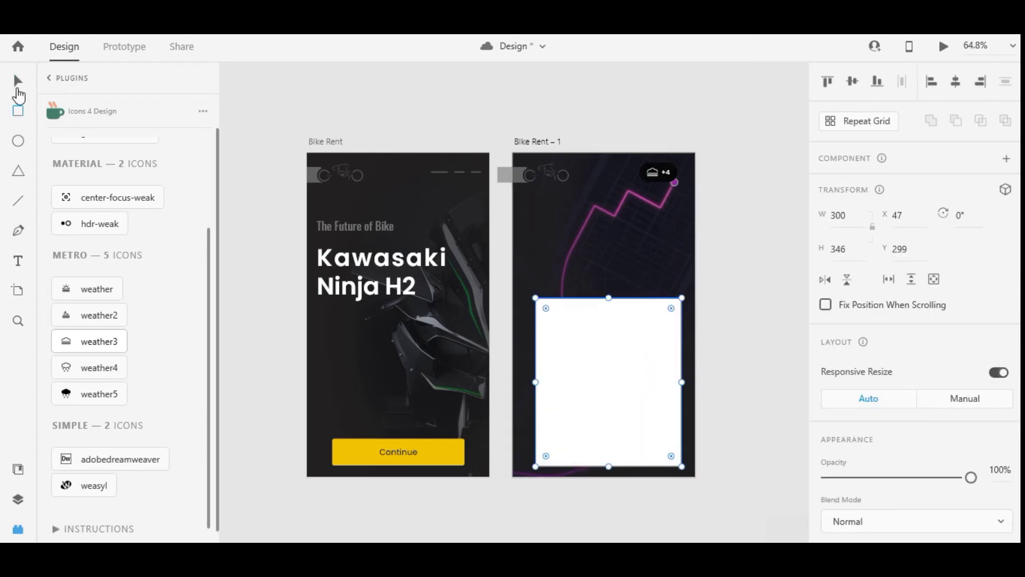
{"action": "left_click_drag", "start_coordinate": [534, 384], "coordinate": [520, 388]}
{"action": "left_click_drag", "start_coordinate": [591, 397], "coordinate": [593, 396]}
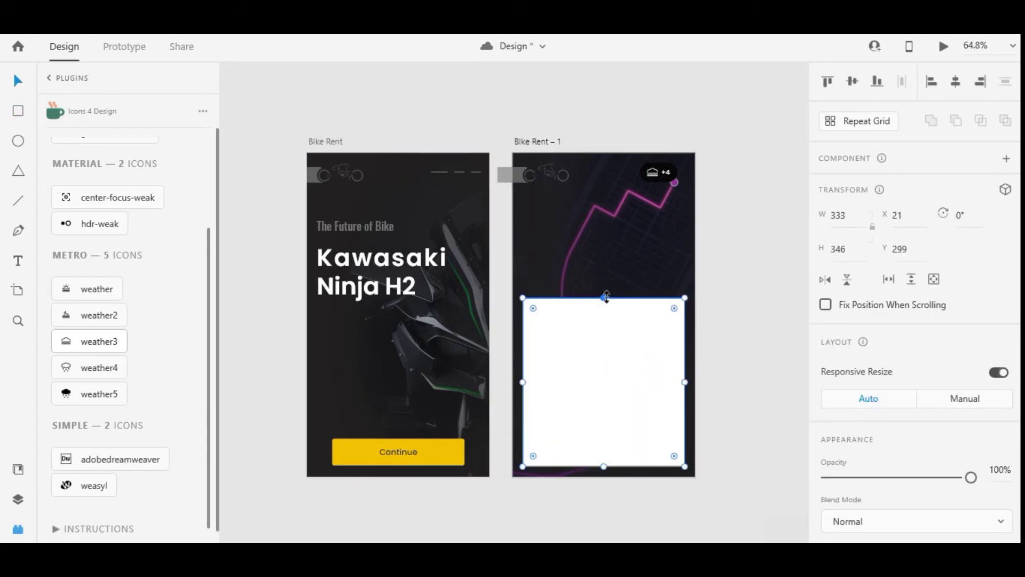
{"action": "left_click_drag", "start_coordinate": [604, 298], "coordinate": [604, 288]}
Step: Remove the card's border and set its corner radius to 20
{"action": "scroll", "coordinate": [991, 239], "scroll_direction": "down", "scroll_amount": 5}
{"action": "scroll", "coordinate": [990, 239], "scroll_direction": "down", "scroll_amount": 4}
{"action": "left_click", "coordinate": [827, 271]}
{"action": "left_click", "coordinate": [887, 255]}
{"action": "type", "text": "20"}
{"action": "key", "text": "Return"}
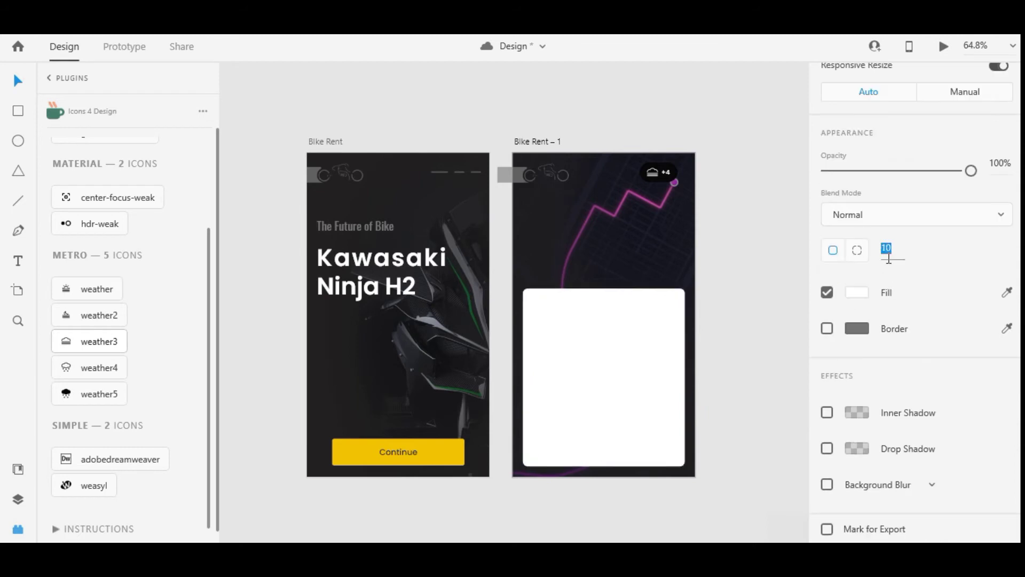
{"action": "type", "text": "20"}
{"action": "key", "text": "Return"}
Step: Add a drop shadow with a blur of 70 to the card and increase the shadow colour's opacity
{"action": "left_click", "coordinate": [826, 448]}
{"action": "scroll", "coordinate": [892, 352], "scroll_direction": "down", "scroll_amount": 1}
{"action": "left_click", "coordinate": [988, 443]}
{"action": "key", "text": "BackSpace"}
{"action": "type", "text": "30"}
{"action": "key", "text": "Return"}
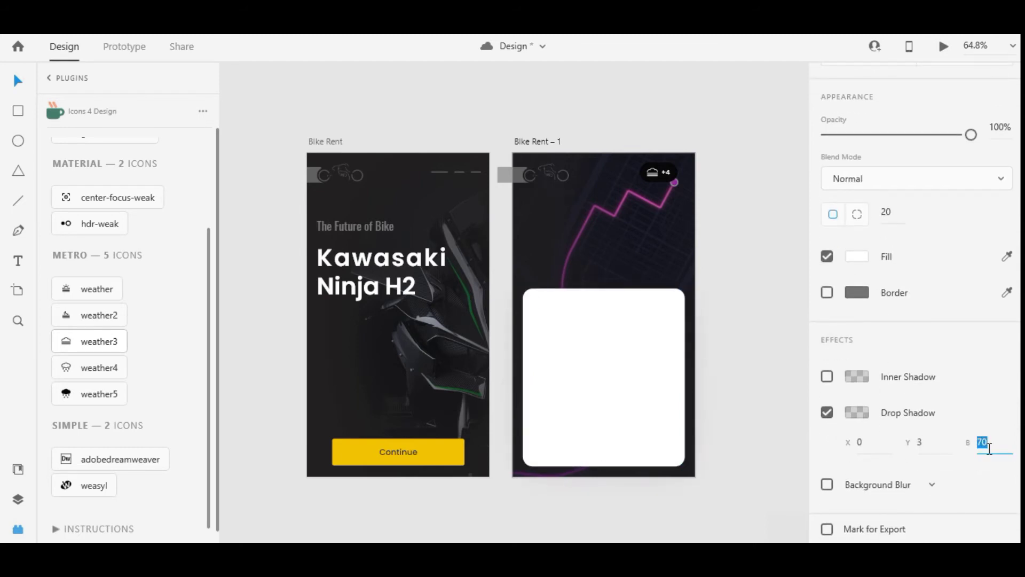
{"action": "left_click", "coordinate": [857, 412]}
{"action": "left_click_drag", "start_coordinate": [806, 424], "coordinate": [807, 402]}
Step: Fill the card on Bike Rent – 1 with a near-black colour
{"action": "mouse_move", "coordinate": [607, 416]}
{"action": "left_mouse_down"}
{"action": "mouse_move", "coordinate": [770, 303]}
{"action": "mouse_move", "coordinate": [599, 405]}
{"action": "mouse_move", "coordinate": [613, 422]}
{"action": "left_mouse_up"}
{"action": "left_click", "coordinate": [857, 304]}
{"action": "left_click", "coordinate": [673, 408]}
{"action": "left_click", "coordinate": [693, 409]}
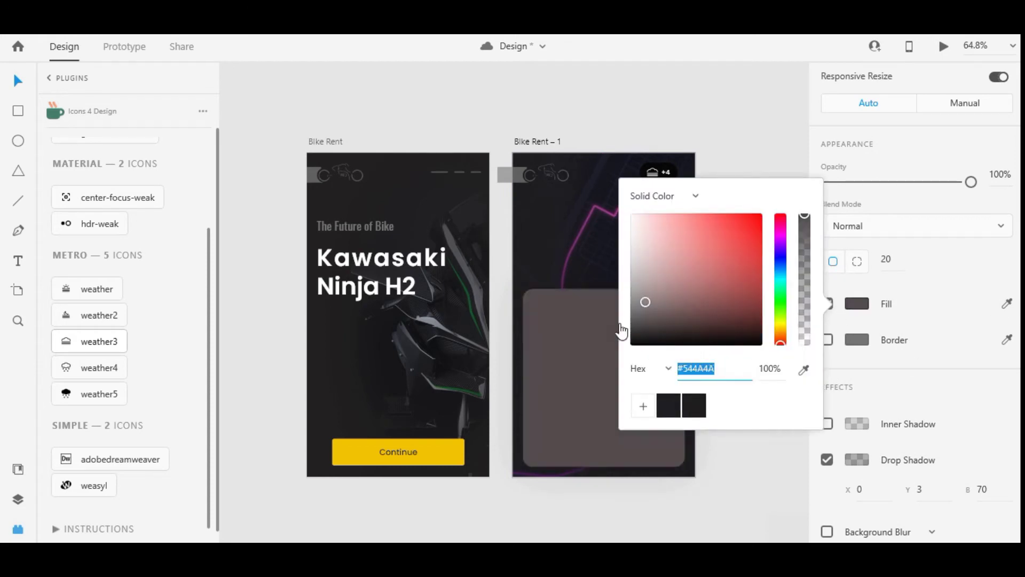
{"action": "left_click", "coordinate": [750, 462]}
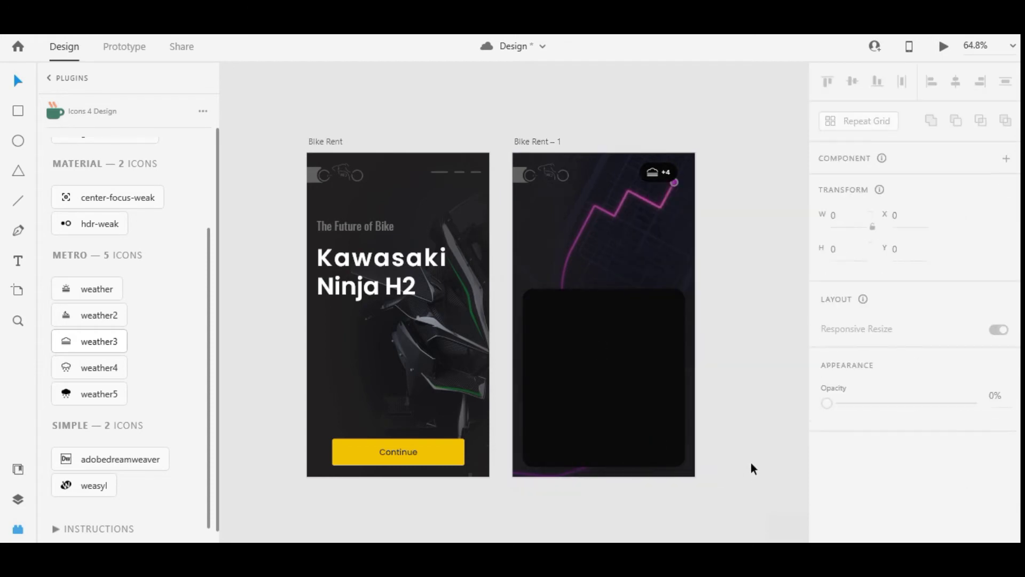
Step: Turn off the card's drop shadow, enable Background Blur, and reduce the blur settings for a dark translucent panel
{"action": "scroll", "coordinate": [563, 310], "scroll_direction": "up", "scroll_amount": 3}
{"action": "scroll", "coordinate": [560, 308], "scroll_direction": "down", "scroll_amount": 5}
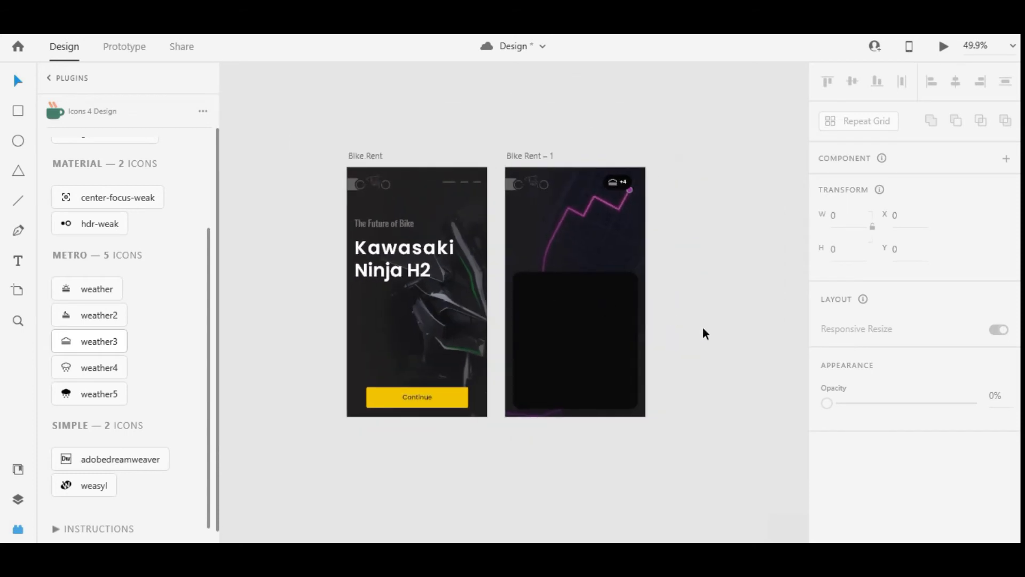
{"action": "left_click", "coordinate": [569, 283]}
{"action": "left_click", "coordinate": [723, 281]}
{"action": "left_click", "coordinate": [584, 289]}
{"action": "scroll", "coordinate": [840, 395], "scroll_direction": "down", "scroll_amount": 1}
{"action": "left_click", "coordinate": [828, 412]}
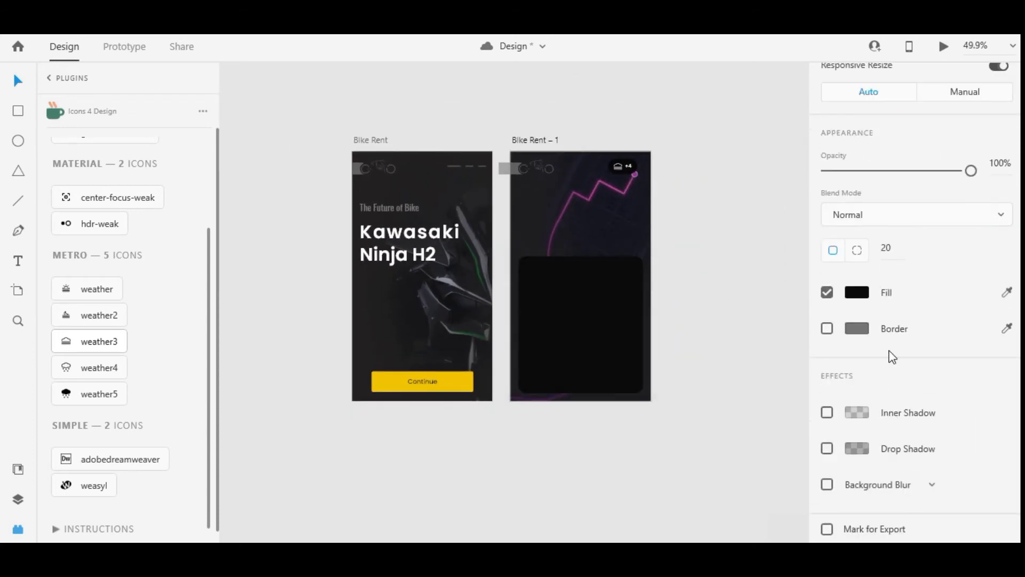
{"action": "left_click", "coordinate": [828, 484]}
{"action": "scroll", "coordinate": [898, 441], "scroll_direction": "down", "scroll_amount": 2}
{"action": "mouse_move", "coordinate": [921, 420]}
{"action": "left_mouse_down"}
{"action": "mouse_move", "coordinate": [884, 419]}
{"action": "mouse_move", "coordinate": [908, 417]}
{"action": "left_mouse_up"}
{"action": "left_click_drag", "start_coordinate": [925, 451], "coordinate": [891, 450]}
{"action": "left_click", "coordinate": [695, 374]}
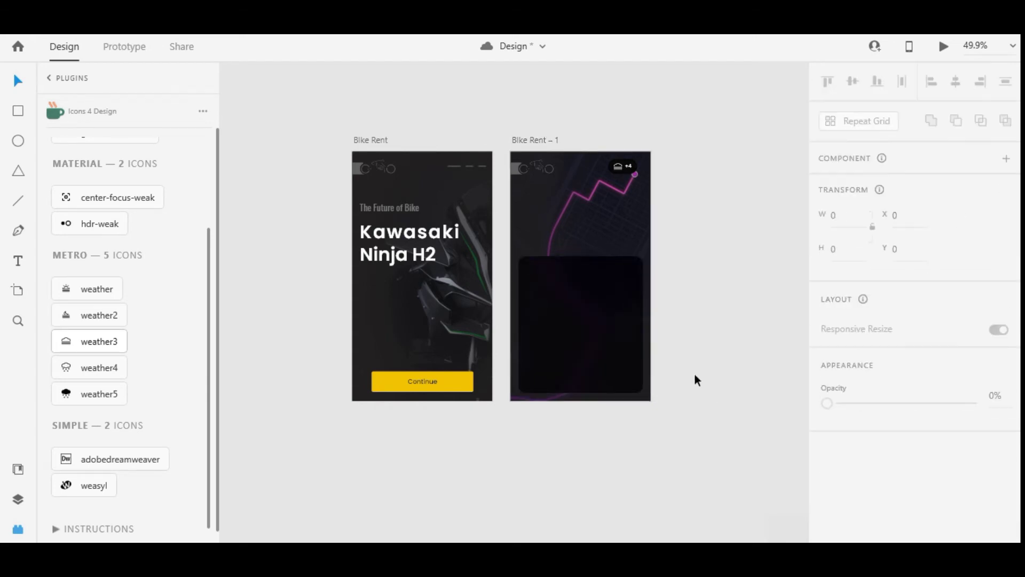
Step: Readjust the card's Background Blur settings to darken the panel while the route shows faintly through
{"action": "scroll", "coordinate": [595, 309], "scroll_direction": "up", "scroll_amount": 3}
{"action": "left_click", "coordinate": [589, 290]}
{"action": "scroll", "coordinate": [903, 369], "scroll_direction": "down", "scroll_amount": 5}
{"action": "scroll", "coordinate": [902, 368], "scroll_direction": "down", "scroll_amount": 1}
{"action": "left_click_drag", "start_coordinate": [907, 413], "coordinate": [892, 451]}
{"action": "left_click_drag", "start_coordinate": [851, 485], "coordinate": [878, 485]}
{"action": "left_click", "coordinate": [696, 378]}
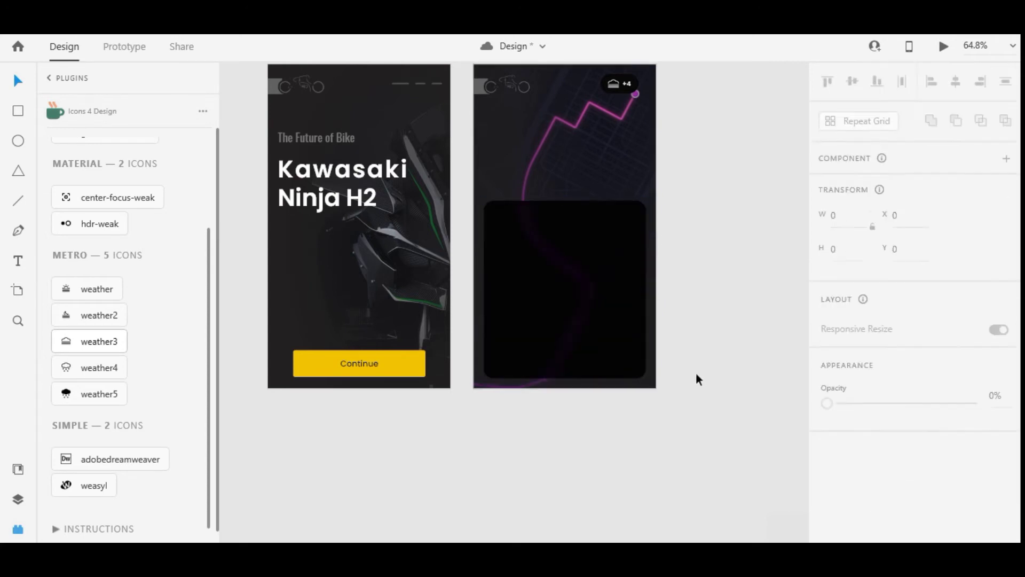
{"action": "scroll", "coordinate": [696, 374], "scroll_direction": "left", "scroll_amount": 1}
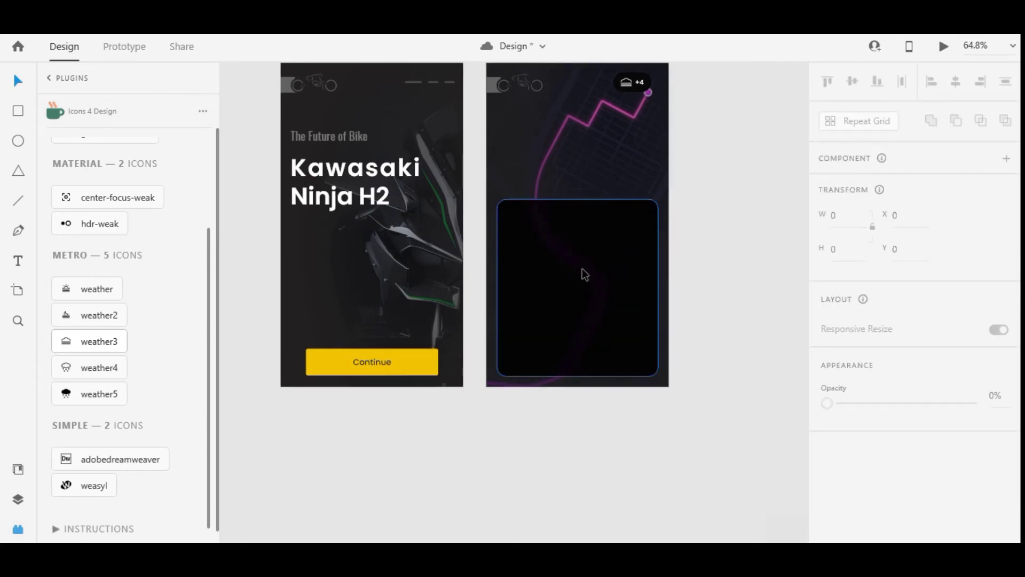
Step: Add the text "New York City Park" in the upper part of the card and set its font to Oswald
{"action": "key", "text": "t"}
{"action": "left_click", "coordinate": [527, 226]}
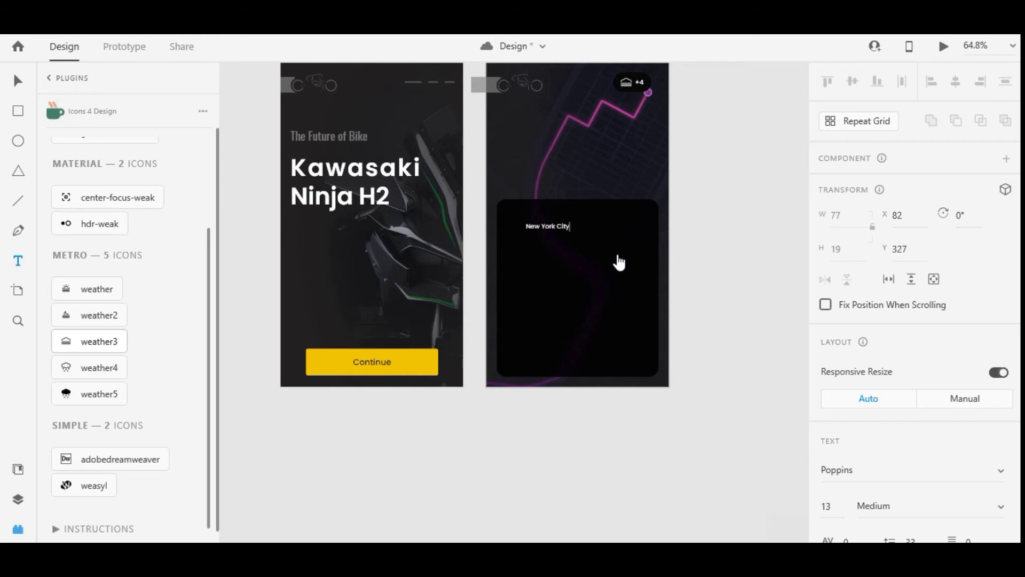
{"action": "left_click", "coordinate": [20, 89]}
{"action": "scroll", "coordinate": [988, 274], "scroll_direction": "down", "scroll_amount": 5}
{"action": "left_click", "coordinate": [870, 319]}
{"action": "type", "text": "Oswald"}
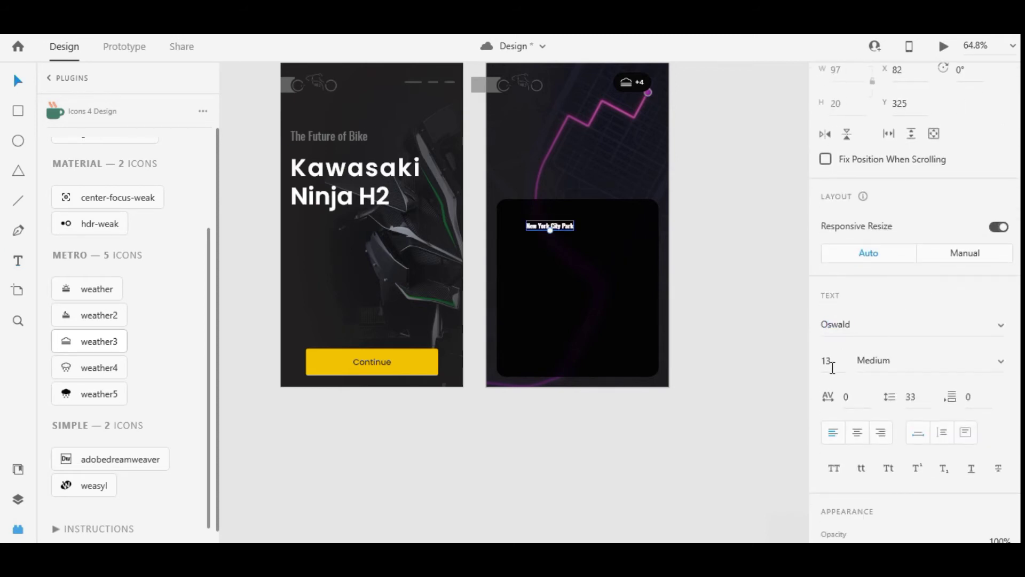
Step: Move the "New York City Park" text toward the card's upper-left corner and set it to Poppins Regular, size 18
{"action": "left_click_drag", "start_coordinate": [570, 229], "coordinate": [553, 223]}
{"action": "left_click", "coordinate": [827, 361]}
{"action": "key", "text": "Up"}
{"action": "left_click", "coordinate": [914, 359]}
{"action": "key", "text": "Up"}
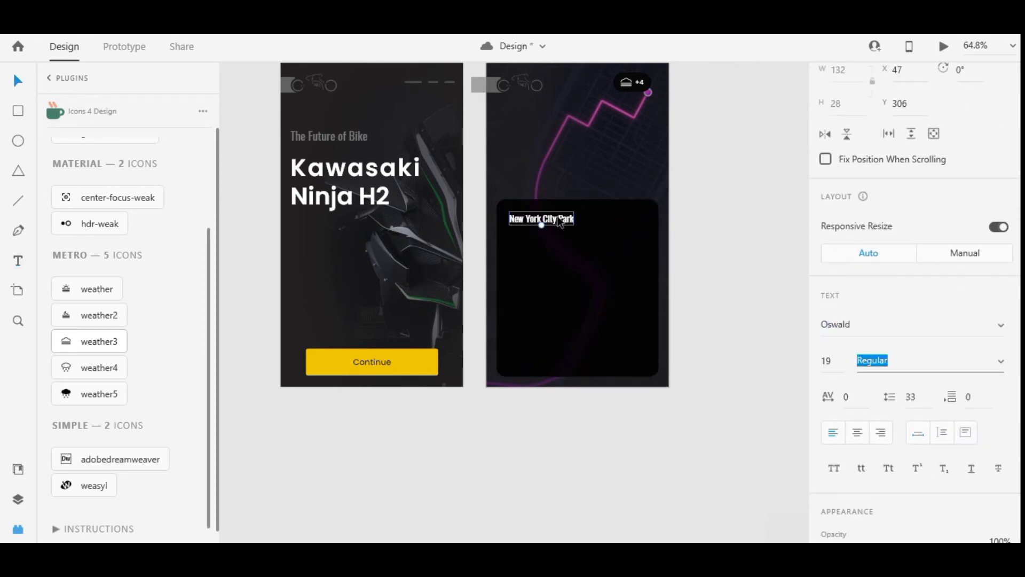
{"action": "left_click", "coordinate": [879, 316]}
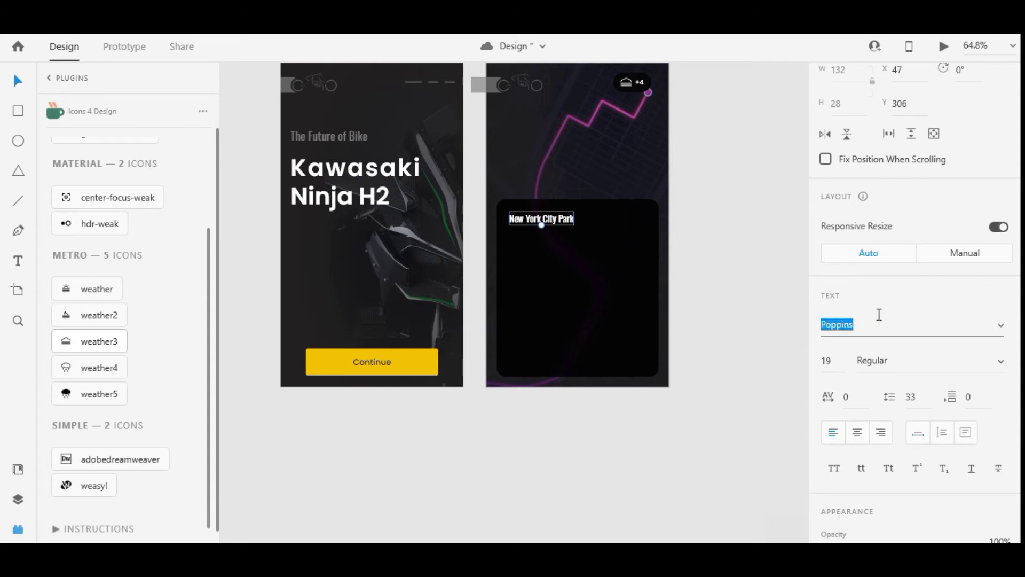
{"action": "key", "text": "Return"}
{"action": "left_click", "coordinate": [550, 223]}
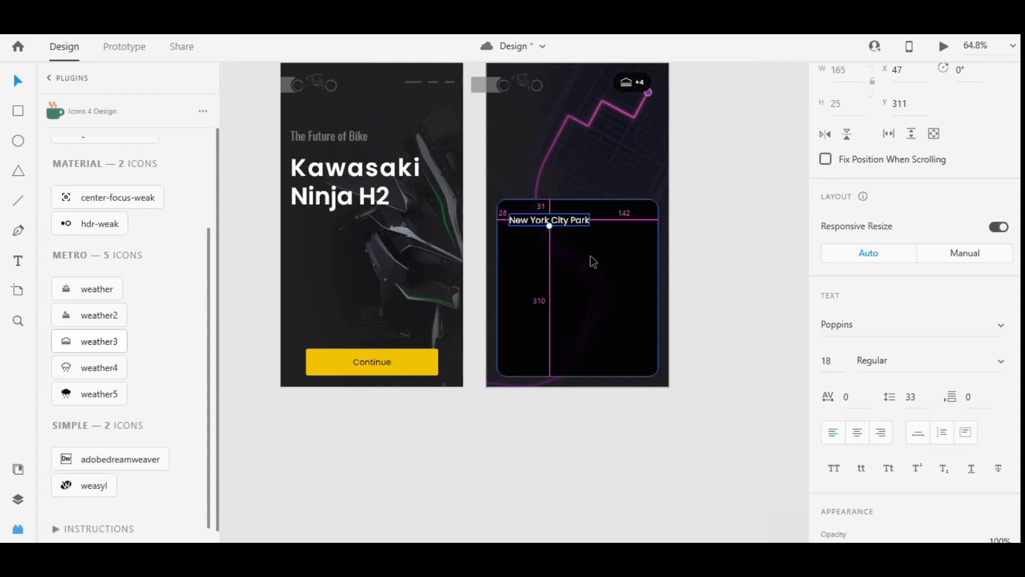
Step: Dim the "New York City Park" text's fill to a soft grey
{"action": "scroll", "coordinate": [860, 352], "scroll_direction": "down", "scroll_amount": 5}
{"action": "left_click", "coordinate": [856, 344]}
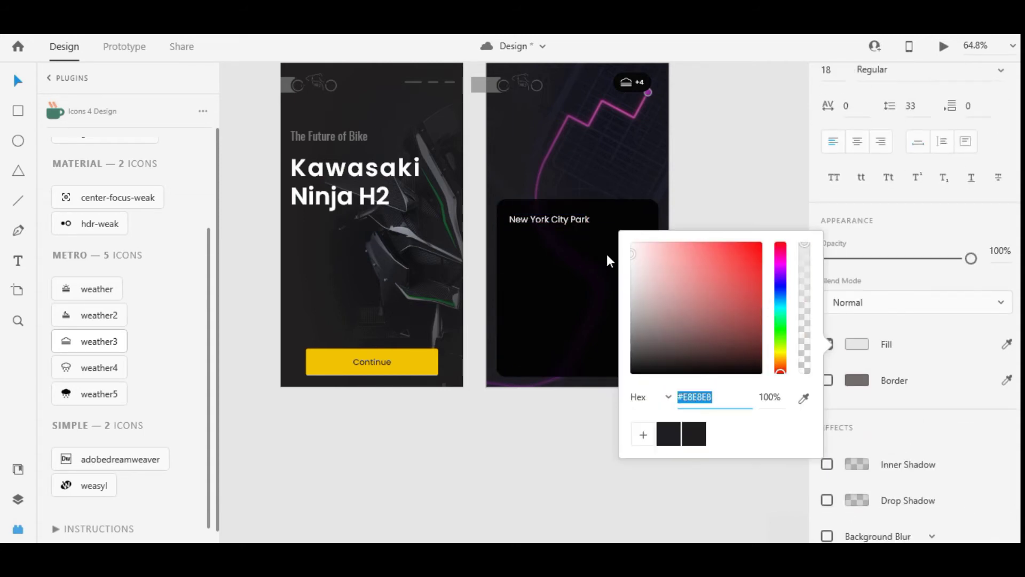
{"action": "left_click", "coordinate": [603, 288]}
Step: Duplicate the location text directly below itself and change the copy's wording to "Bike Abailable"
{"action": "left_click_drag", "start_coordinate": [563, 219], "coordinate": [574, 236], "text": "alt"}
{"action": "double_click", "coordinate": [573, 236]}
{"action": "key", "text": "BackSpace"}
{"action": "type", "text": "Bike "}
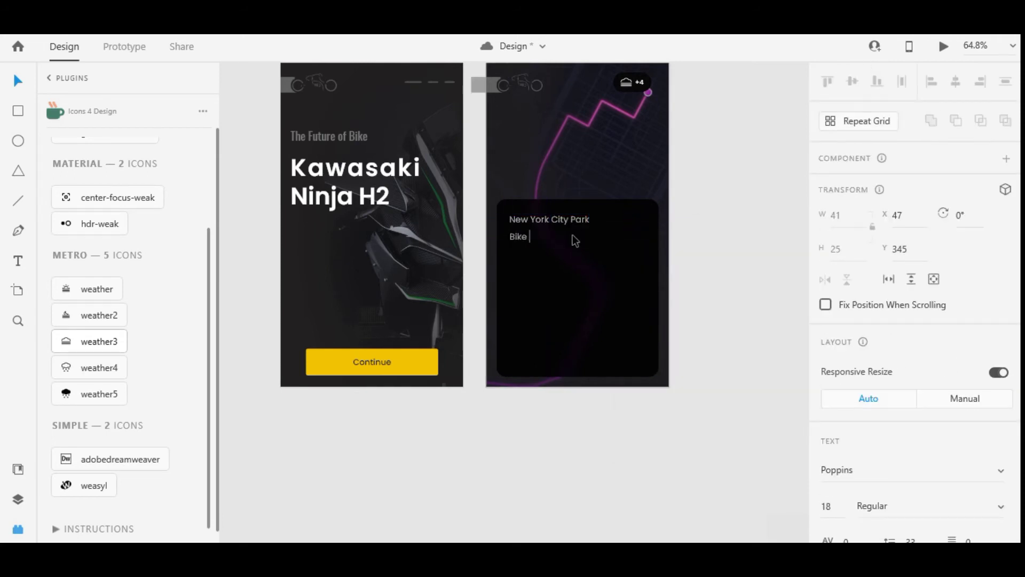
{"action": "type", "text": "Abailable"}
{"action": "key", "text": "Escape"}
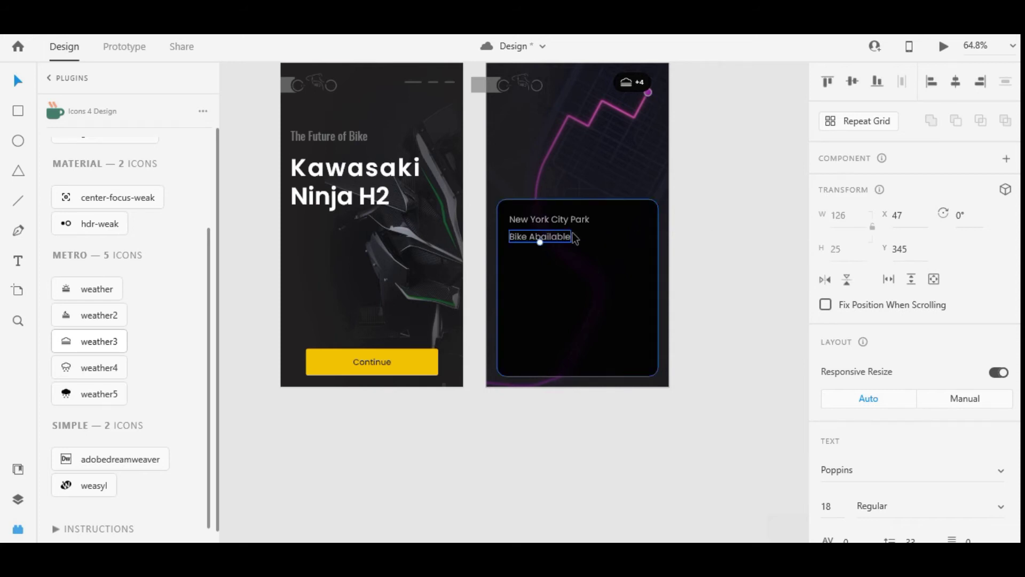
Step: Enlarge the "Bike Abailable" text to size 35, extend the card's top edge upward, and shift both texts up
{"action": "left_click_drag", "start_coordinate": [541, 245], "coordinate": [589, 243]}
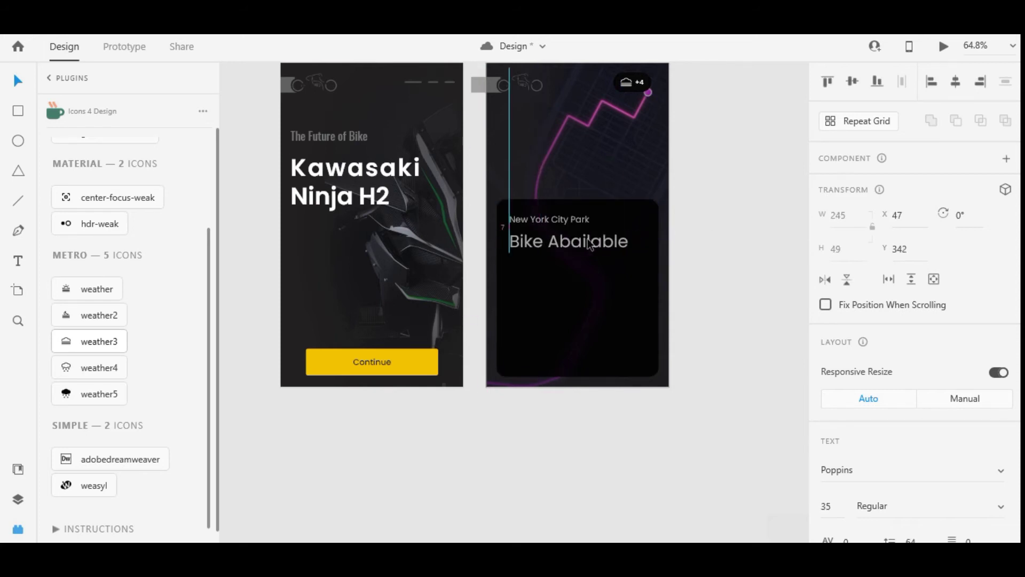
{"action": "left_click", "coordinate": [576, 208]}
{"action": "left_click_drag", "start_coordinate": [578, 199], "coordinate": [578, 189]}
{"action": "left_click_drag", "start_coordinate": [567, 220], "coordinate": [567, 213]}
{"action": "left_click_drag", "start_coordinate": [567, 244], "coordinate": [568, 240]}
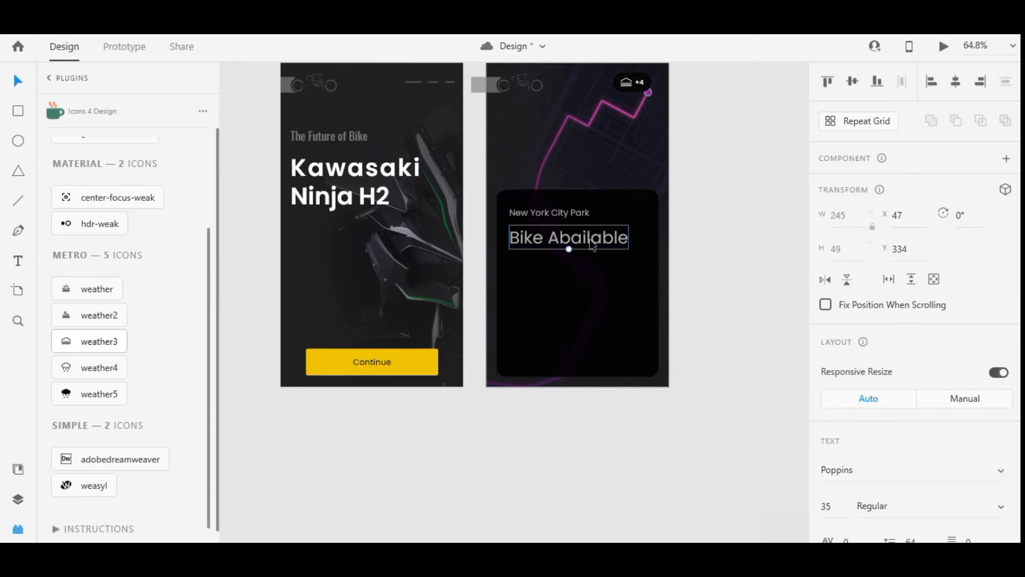
Step: Correct the heading's spelling to "Bike Available"
{"action": "double_click", "coordinate": [586, 241]}
{"action": "type", "text": "v"}
{"action": "key", "text": "Escape"}
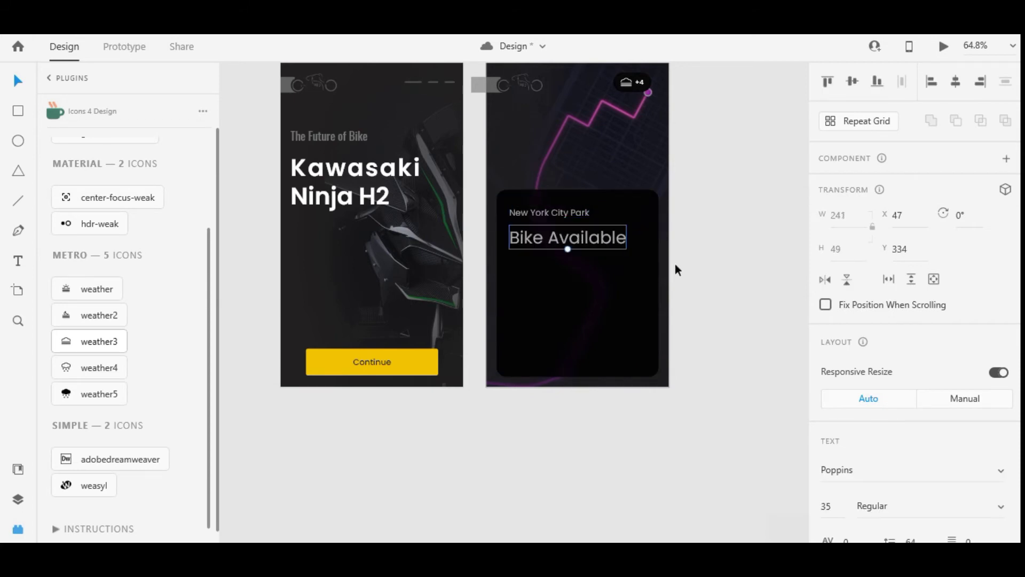
Step: Reduce the "Bike Available" heading to size 21 and widen its character spacing
{"action": "scroll", "coordinate": [847, 279], "scroll_direction": "down", "scroll_amount": 3}
{"action": "left_click", "coordinate": [824, 359]}
{"action": "type", "text": "32"}
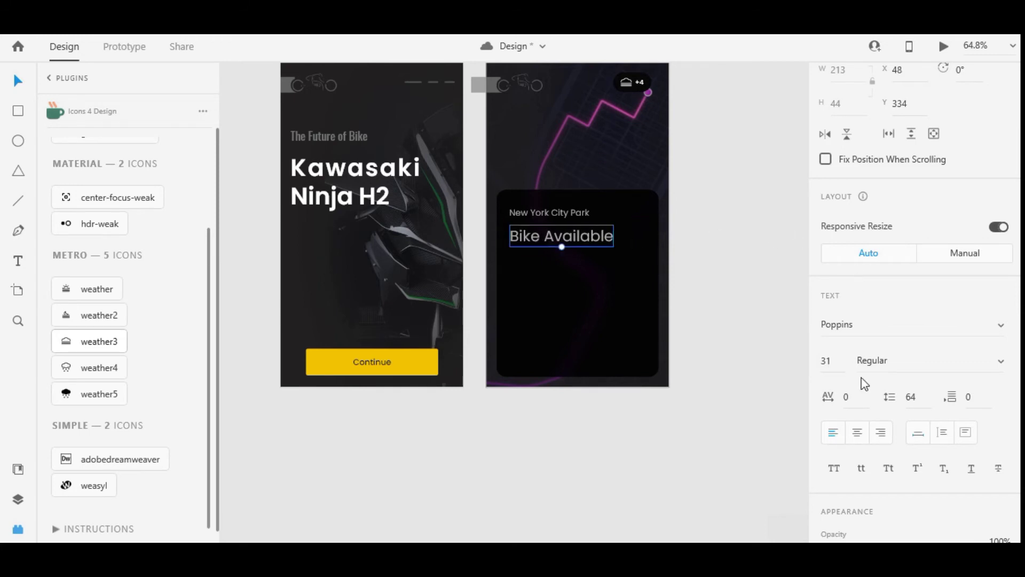
{"action": "left_click", "coordinate": [841, 366]}
{"action": "type", "text": "30"}
{"action": "key", "text": "Down"}
{"action": "key", "text": "Down"}
{"action": "key", "text": "Down"}
{"action": "key", "text": "Down"}
{"action": "key", "text": "Down"}
{"action": "key", "text": "Down"}
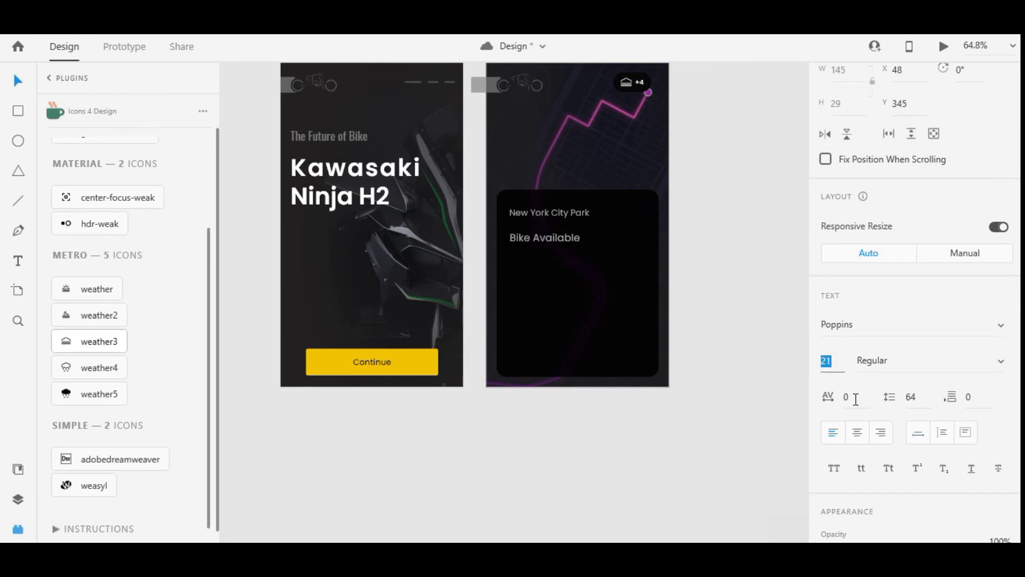
{"action": "left_click", "coordinate": [740, 331]}
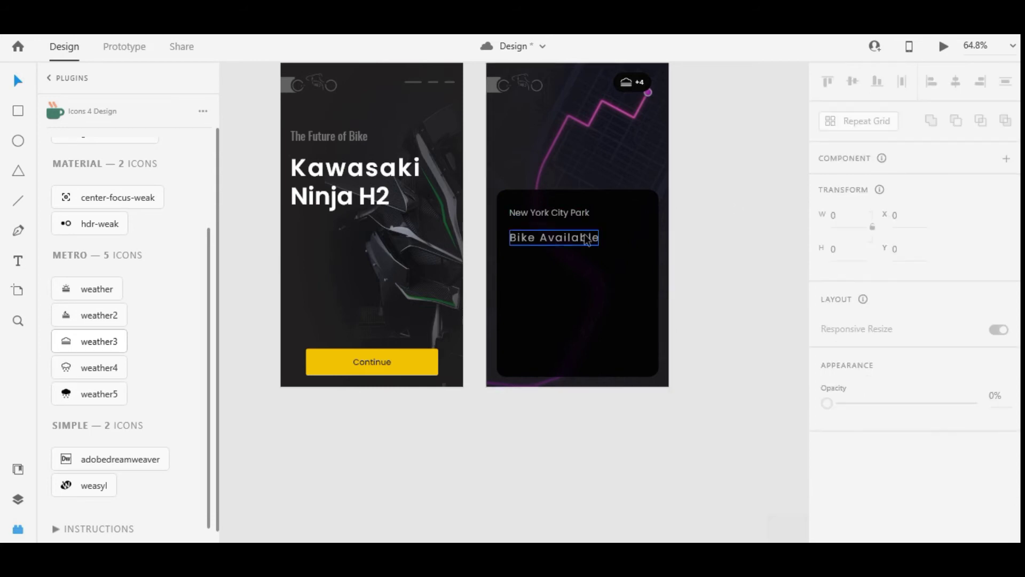
Step: Shorten the location text above the heading to "New York"
{"action": "left_click_drag", "start_coordinate": [586, 237], "coordinate": [611, 169]}
{"action": "scroll", "coordinate": [563, 227], "scroll_direction": "up", "scroll_amount": 3}
{"action": "double_click", "coordinate": [549, 209]}
{"action": "key", "text": "BackSpace"}
Step: Fill the "Bike Available" heading with white
{"action": "left_click", "coordinate": [547, 233]}
{"action": "scroll", "coordinate": [860, 299], "scroll_direction": "down", "scroll_amount": 10}
{"action": "left_click", "coordinate": [857, 295]}
{"action": "left_click", "coordinate": [610, 169]}
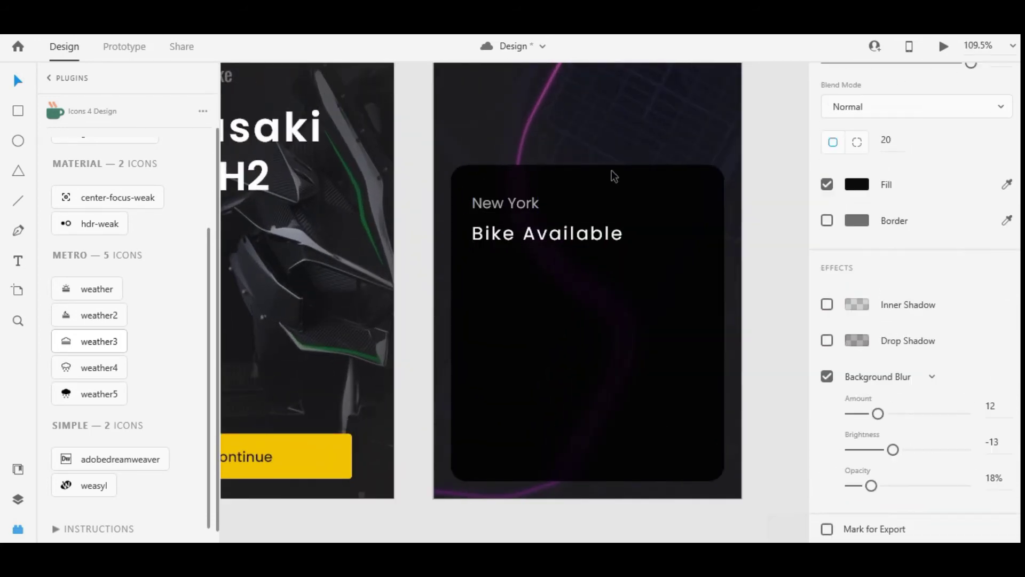
Step: Move "Bike Available" closer to "New York", group the two texts, and shift the group up in the card
{"action": "left_click", "coordinate": [550, 234]}
{"action": "left_click", "coordinate": [521, 210], "text": "shift"}
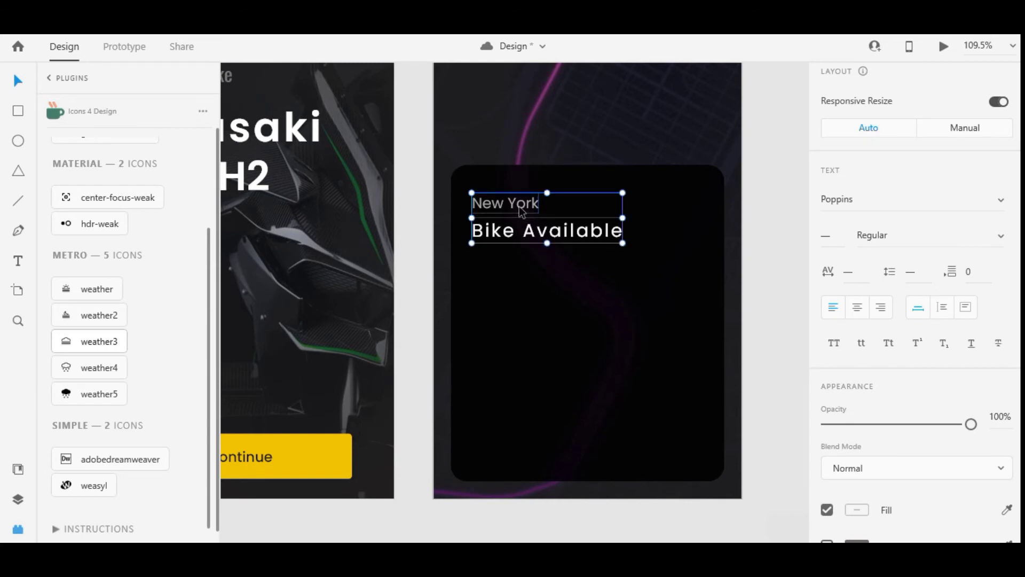
{"action": "key", "text": "ctrl+g"}
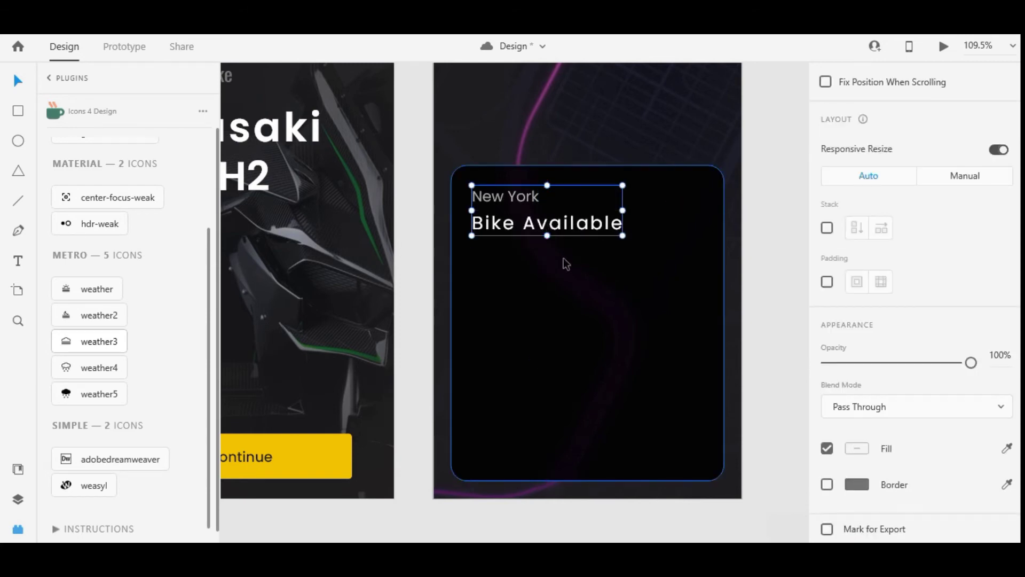
{"action": "left_click", "coordinate": [731, 252]}
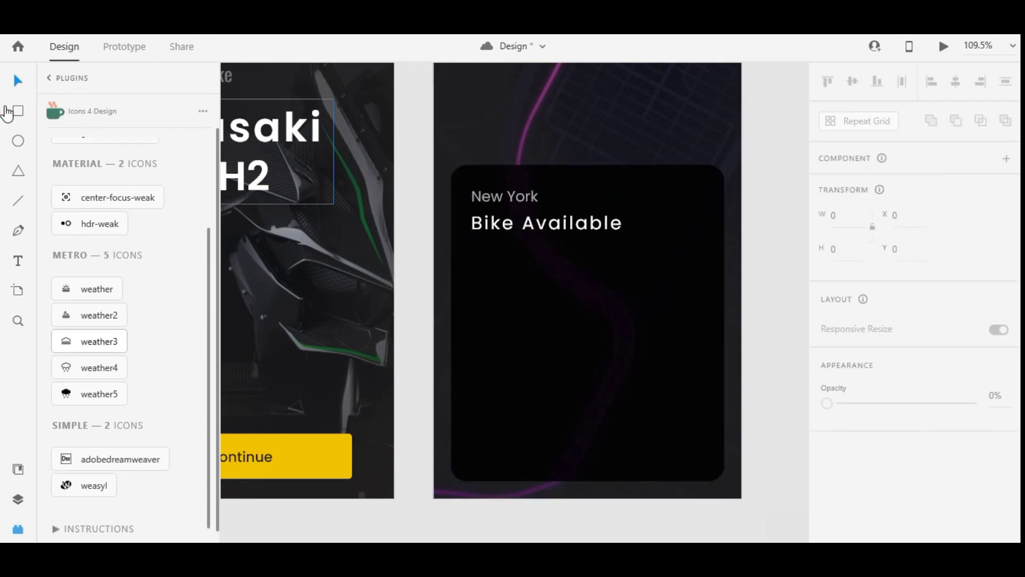
Step: Draw a borderless white rectangle about 64 by 57 below the "Bike Available" heading, flush with the text's left edge
{"action": "mouse_move", "coordinate": [472, 243]}
{"action": "left_mouse_down"}
{"action": "mouse_move", "coordinate": [487, 277]}
{"action": "mouse_move", "coordinate": [522, 289]}
{"action": "mouse_move", "coordinate": [503, 268]}
{"action": "left_mouse_up"}
{"action": "left_click", "coordinate": [29, 86]}
{"action": "scroll", "coordinate": [829, 408], "scroll_direction": "down", "scroll_amount": 4}
{"action": "left_click", "coordinate": [827, 417]}
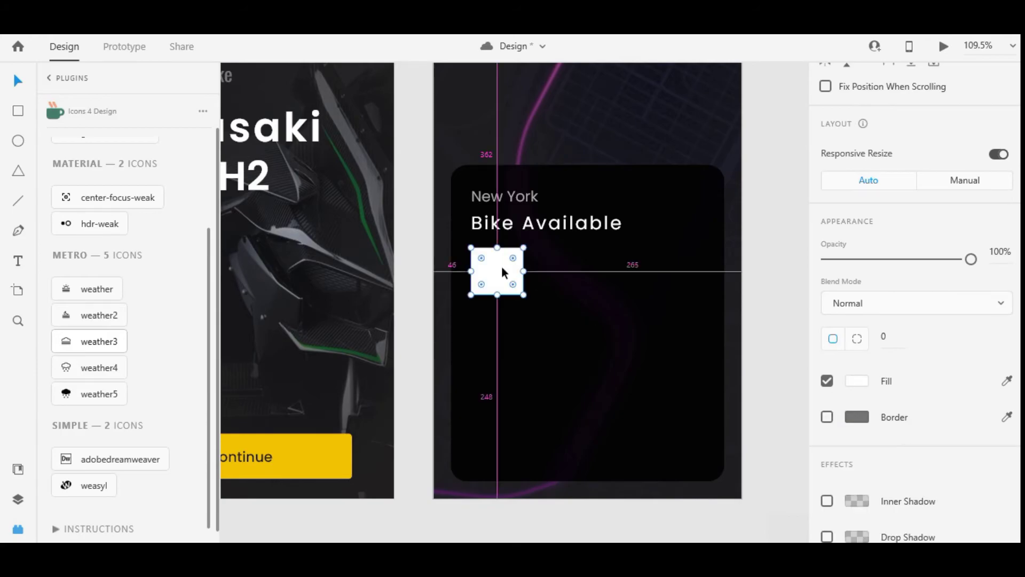
Step: Try to place the motorcycle image from the Assects folder into the white rectangle
{"action": "key", "text": "alt+Tab"}
{"action": "key", "text": "alt+Tab"}
{"action": "left_click_drag", "start_coordinate": [299, 173], "coordinate": [493, 271]}
{"action": "key", "text": "alt+Tab"}
{"action": "key", "text": "alt+Tab"}
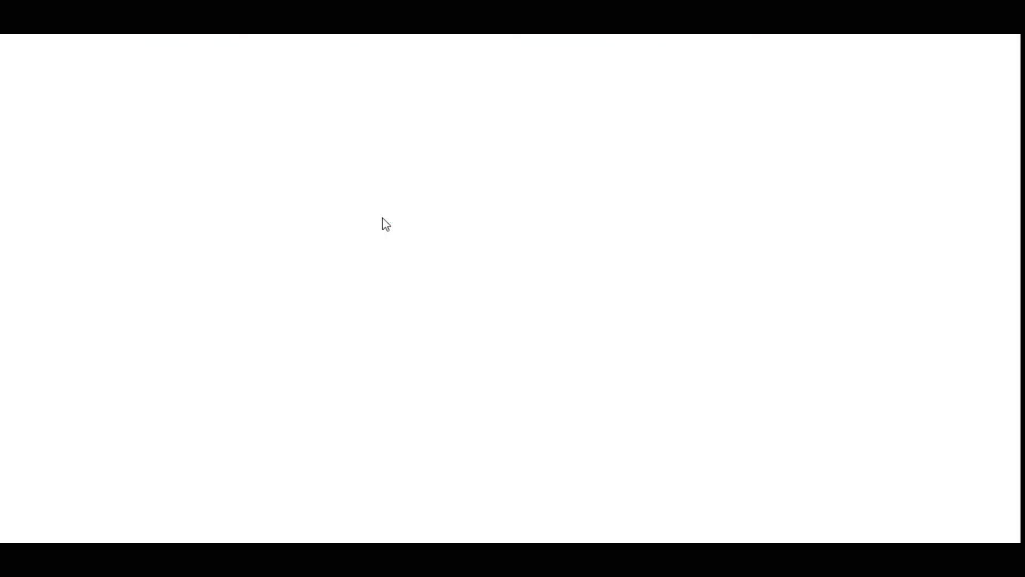
Step: Open bmw-motorrad-m-1000-rr-safety-bike---right-side-alternate.webp from the Assects folder in Chrome and copy the image
{"action": "key", "text": "alt+Tab"}
{"action": "key", "text": "alt+Tab"}
{"action": "left_click_drag", "start_coordinate": [318, 177], "coordinate": [255, 46]}
{"action": "key", "text": "Return"}
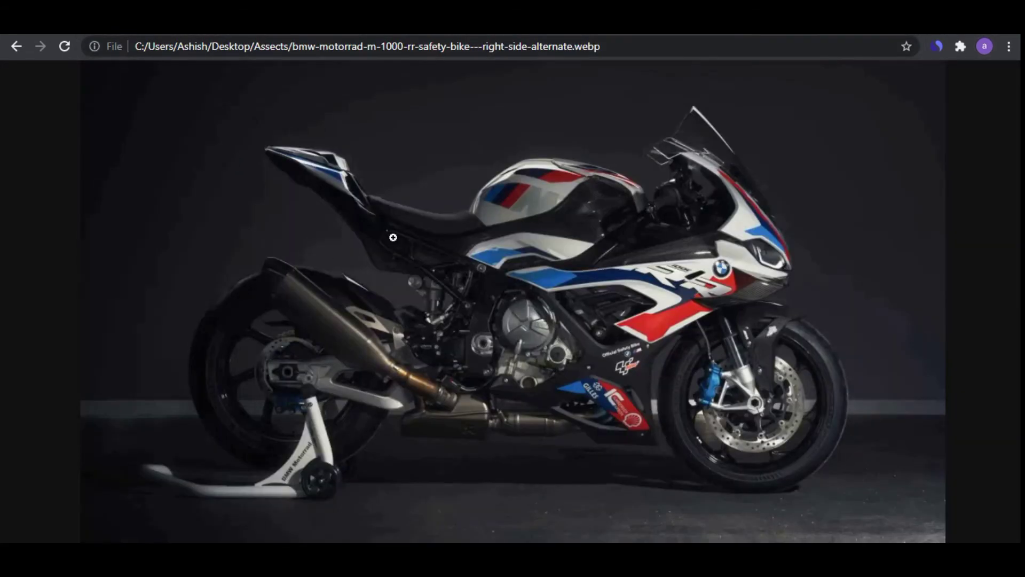
{"action": "right_click", "coordinate": [394, 239]}
{"action": "left_click", "coordinate": [459, 289]}
Step: Switch to Adobe XD, paste the motorcycle image, and shrink it to about 201 by 113 below the white rectangle
{"action": "key", "text": "alt+Tab"}
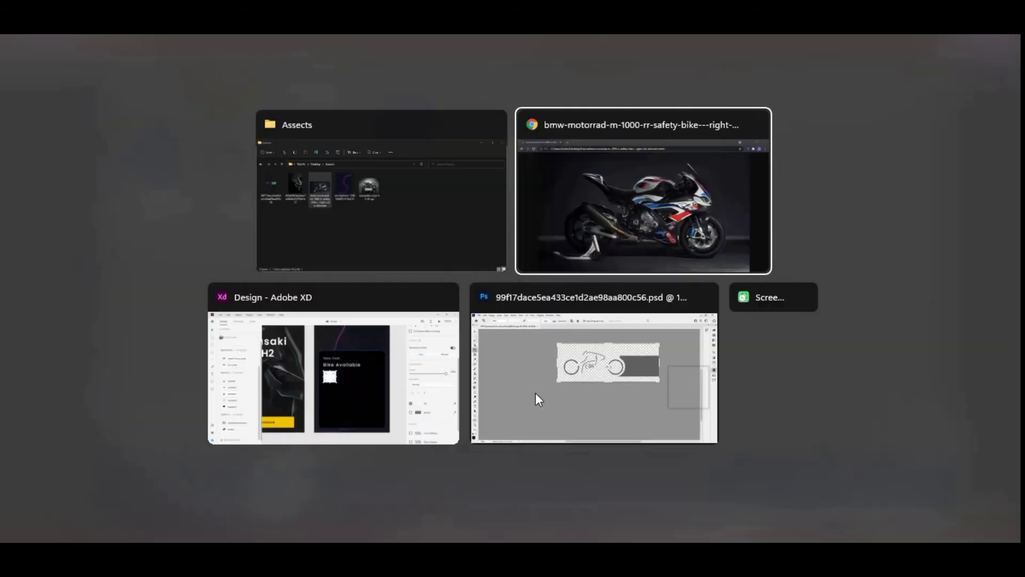
{"action": "left_click_drag", "start_coordinate": [544, 303], "coordinate": [543, 297]}
{"action": "key", "text": "ctrl+v"}
{"action": "scroll", "coordinate": [543, 328], "scroll_direction": "down", "scroll_amount": 5}
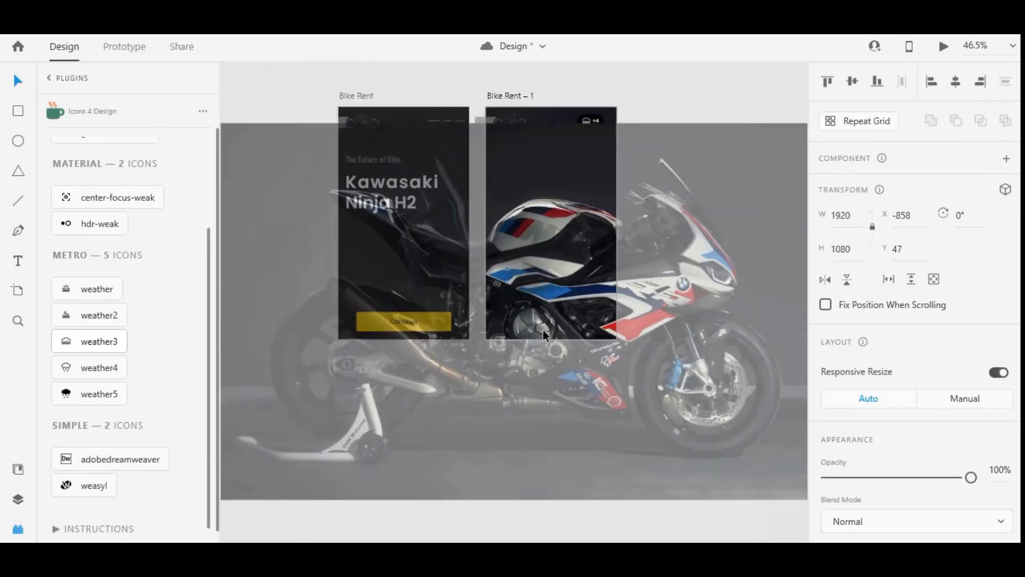
{"action": "left_click_drag", "start_coordinate": [767, 442], "coordinate": [270, 182]}
{"action": "left_click_drag", "start_coordinate": [244, 144], "coordinate": [501, 247]}
{"action": "scroll", "coordinate": [501, 246], "scroll_direction": "up", "scroll_amount": 7}
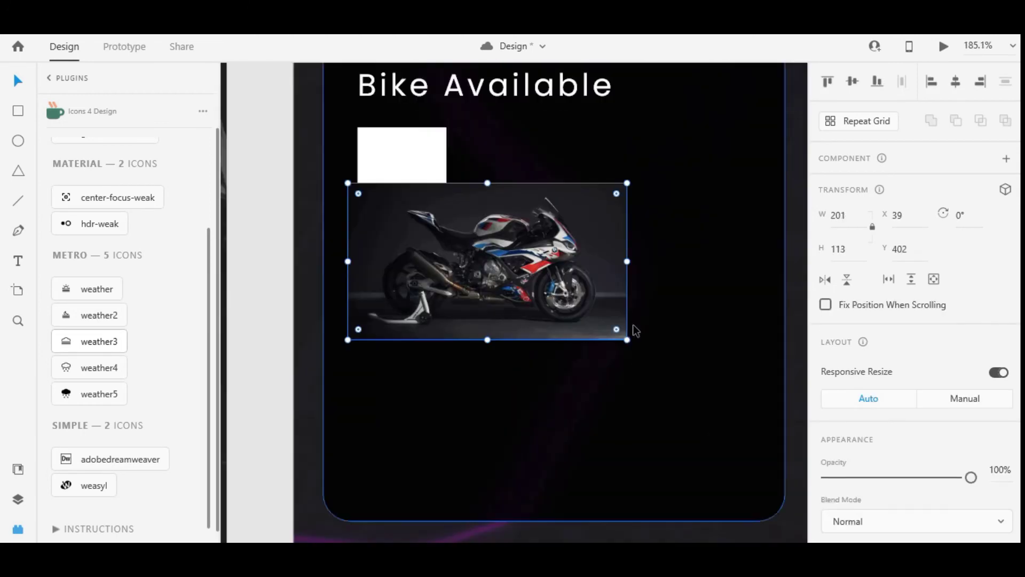
Step: Scale the motorcycle image down to about 68 by 38 and place it over the white rectangle
{"action": "left_click_drag", "start_coordinate": [626, 342], "coordinate": [432, 229]}
{"action": "left_click_drag", "start_coordinate": [417, 198], "coordinate": [421, 153]}
{"action": "scroll", "coordinate": [418, 183], "scroll_direction": "up", "scroll_amount": 2}
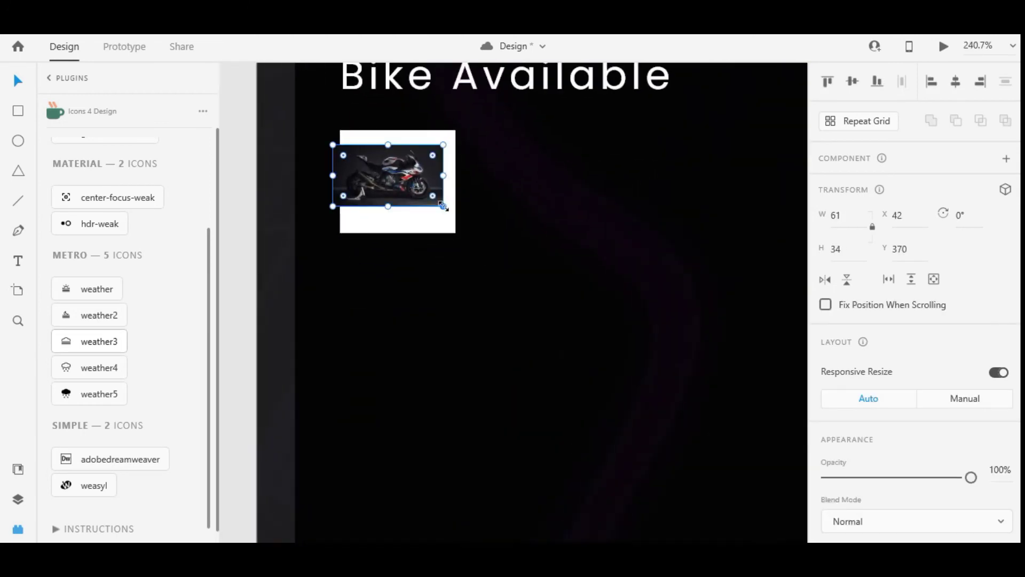
{"action": "mouse_move", "coordinate": [443, 206]}
{"action": "left_mouse_down"}
{"action": "mouse_move", "coordinate": [458, 215]}
{"action": "mouse_move", "coordinate": [422, 203]}
{"action": "mouse_move", "coordinate": [452, 215]}
{"action": "mouse_move", "coordinate": [444, 194]}
{"action": "left_mouse_up"}
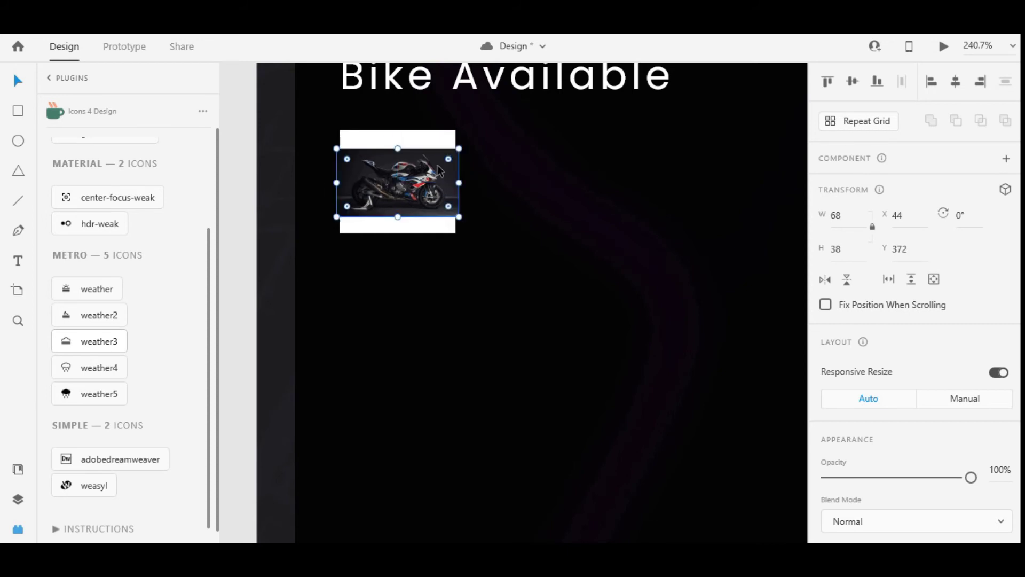
Step: Bring the white rectangle above the motorcycle image in the layer order and mask the image with it
{"action": "left_click", "coordinate": [432, 138]}
{"action": "left_click", "coordinate": [18, 498]}
{"action": "left_click_drag", "start_coordinate": [88, 159], "coordinate": [85, 127]}
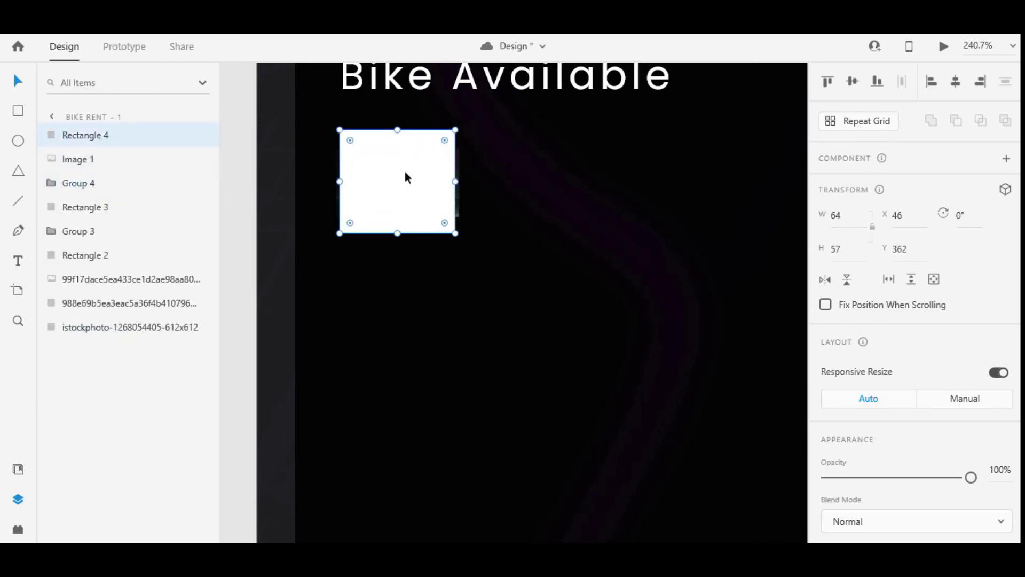
{"action": "left_click", "coordinate": [87, 177], "text": "shift"}
{"action": "left_click", "coordinate": [79, 162]}
{"action": "left_click", "coordinate": [388, 158], "text": "shift"}
{"action": "right_click", "coordinate": [401, 162]}
{"action": "left_click", "coordinate": [480, 234]}
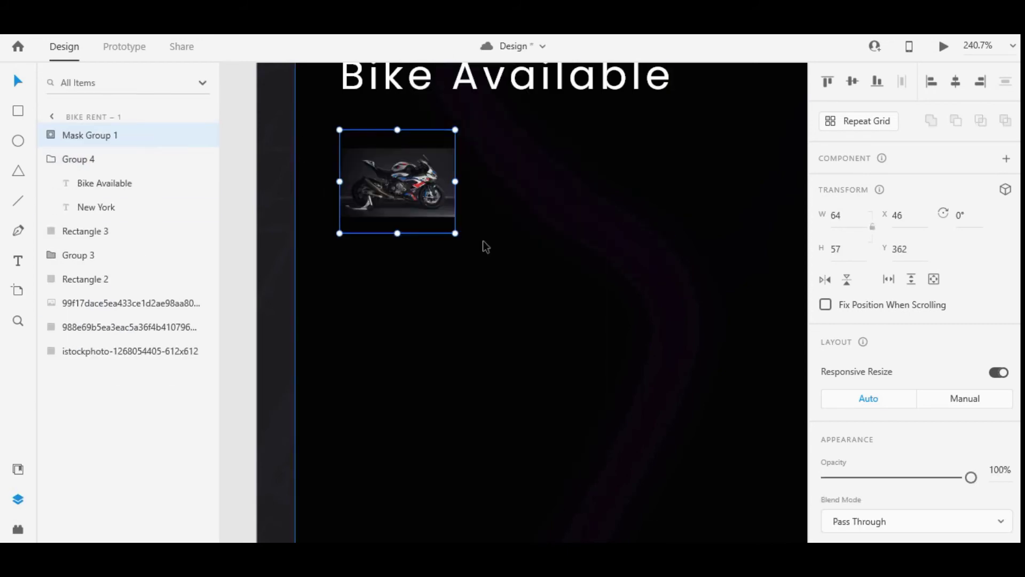
Step: Place a copy of the mask's rectangle directly behind the mask group and fill it with a near-black colour
{"action": "left_click", "coordinate": [50, 135]}
{"action": "left_click", "coordinate": [82, 161]}
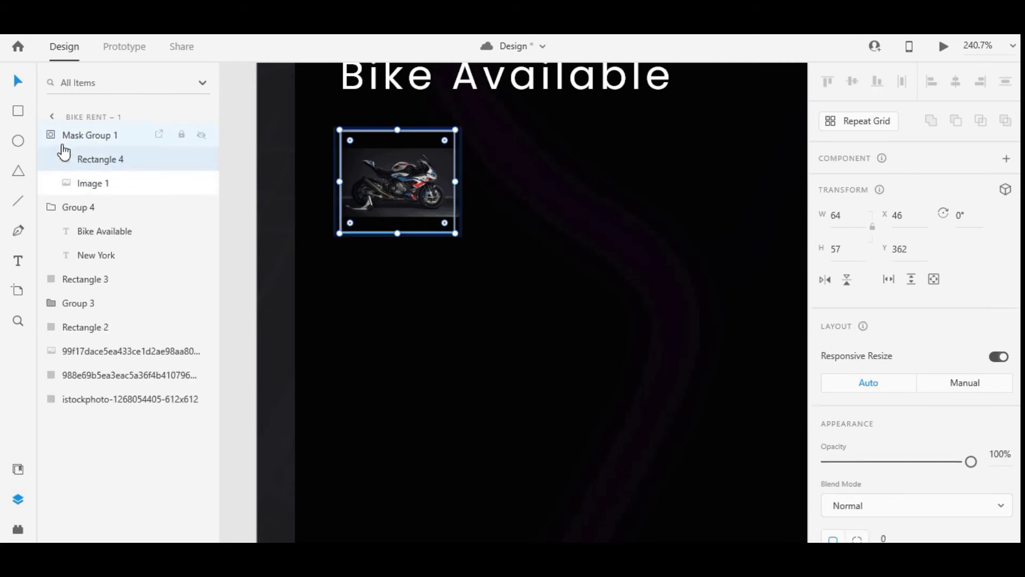
{"action": "left_click", "coordinate": [51, 136]}
{"action": "key", "text": "ctrl+v"}
{"action": "key", "text": "ctrl+["}
{"action": "scroll", "coordinate": [971, 245], "scroll_direction": "down", "scroll_amount": 5}
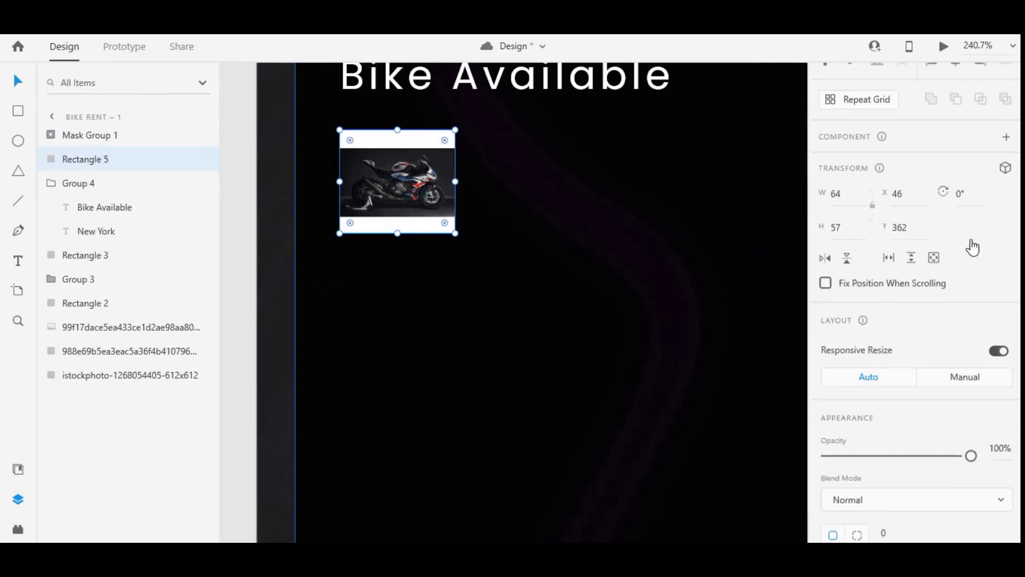
{"action": "left_click", "coordinate": [857, 308]}
{"action": "left_click_drag", "start_coordinate": [730, 343], "coordinate": [619, 359]}
{"action": "left_click", "coordinate": [416, 222]}
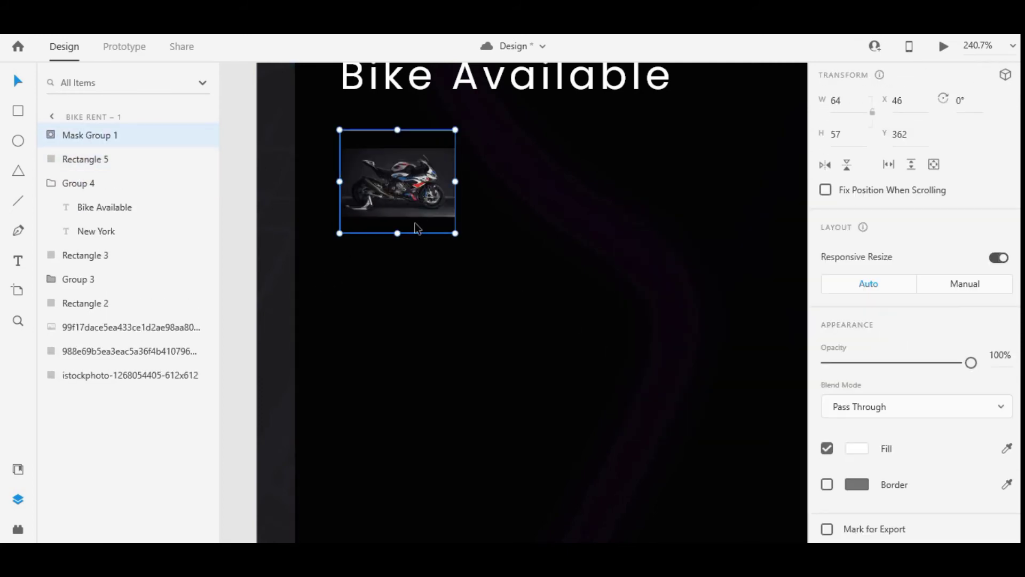
Step: Group the masked image with its backing rectangle and duplicate the group directly below
{"action": "left_click", "coordinate": [179, 160], "text": "shift"}
{"action": "key", "text": "ctrl+g"}
{"action": "left_click_drag", "start_coordinate": [394, 185], "coordinate": [394, 303]}
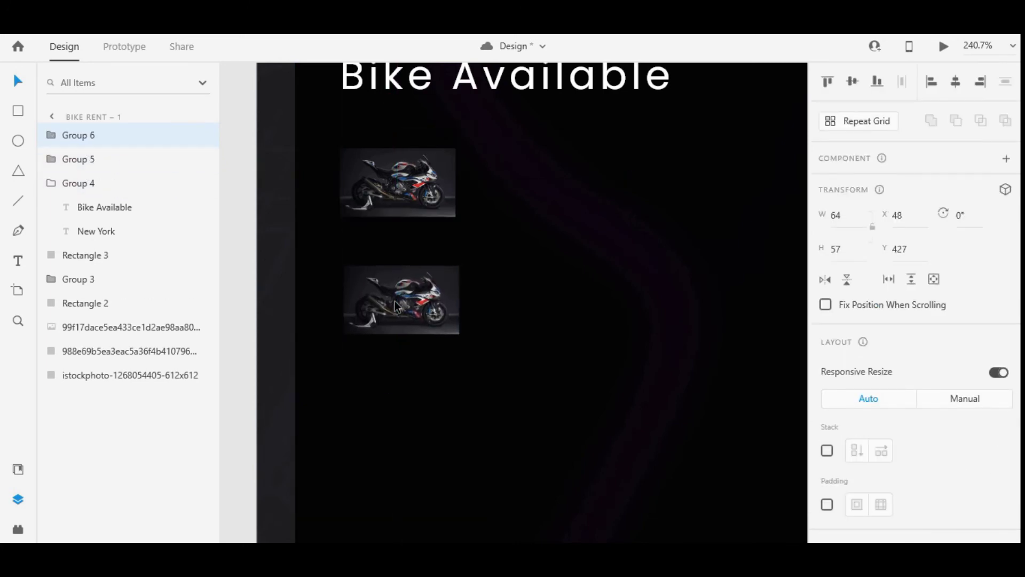
Step: Enlarge the image inside the upper thumbnail's mask to about 100 by 56 and shift it left to frame the bike's front
{"action": "double_click", "coordinate": [421, 197]}
{"action": "double_click", "coordinate": [438, 214]}
{"action": "left_click_drag", "start_coordinate": [455, 232], "coordinate": [488, 238]}
{"action": "left_click_drag", "start_coordinate": [378, 184], "coordinate": [357, 184]}
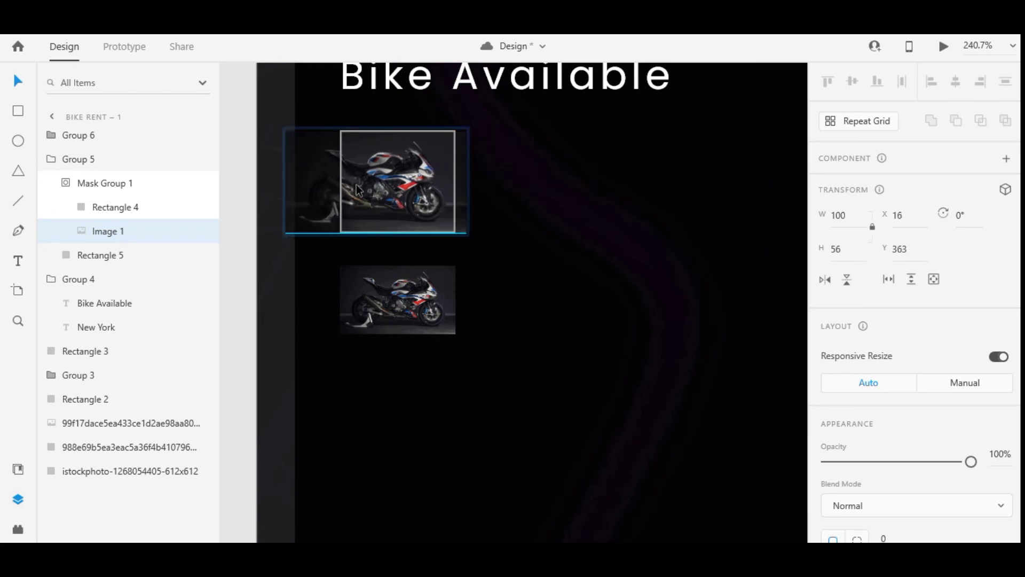
Step: Try to enlarge the image inside the lower thumbnail's mask
{"action": "left_click", "coordinate": [519, 251]}
{"action": "left_click_drag", "start_coordinate": [519, 251], "coordinate": [531, 245]}
{"action": "double_click", "coordinate": [401, 274]}
{"action": "double_click", "coordinate": [401, 266]}
{"action": "left_click", "coordinate": [437, 299]}
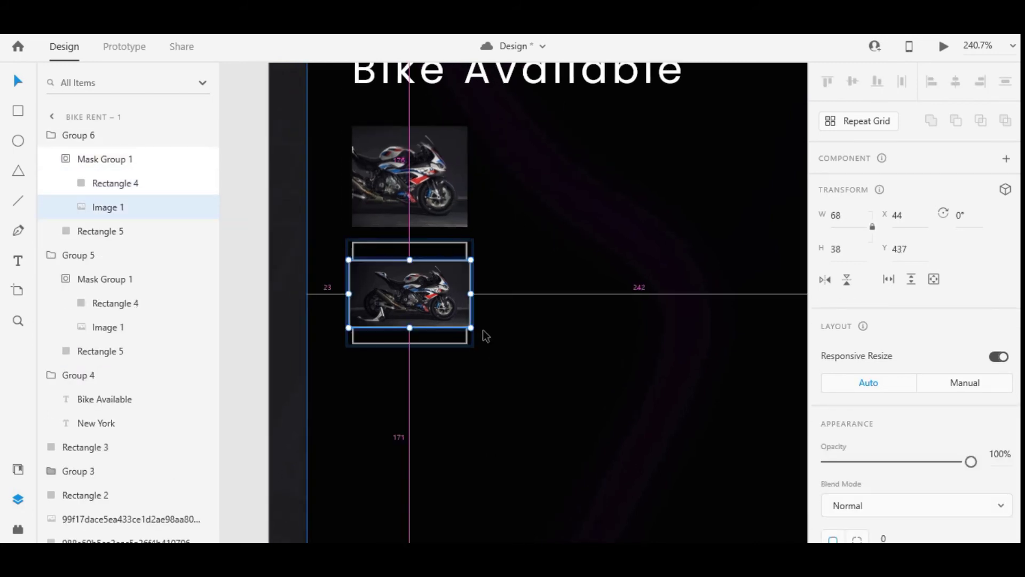
{"action": "left_click_drag", "start_coordinate": [470, 328], "coordinate": [504, 359]}
{"action": "key", "text": "ctrl+z"}
{"action": "left_click", "coordinate": [136, 186]}
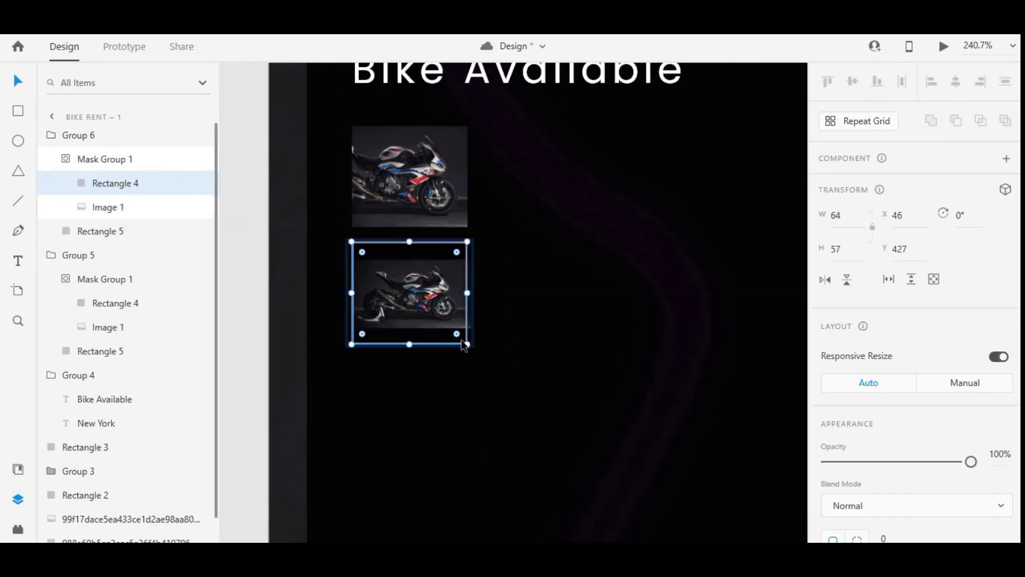
{"action": "left_click", "coordinate": [128, 207]}
{"action": "left_click_drag", "start_coordinate": [471, 328], "coordinate": [495, 342]}
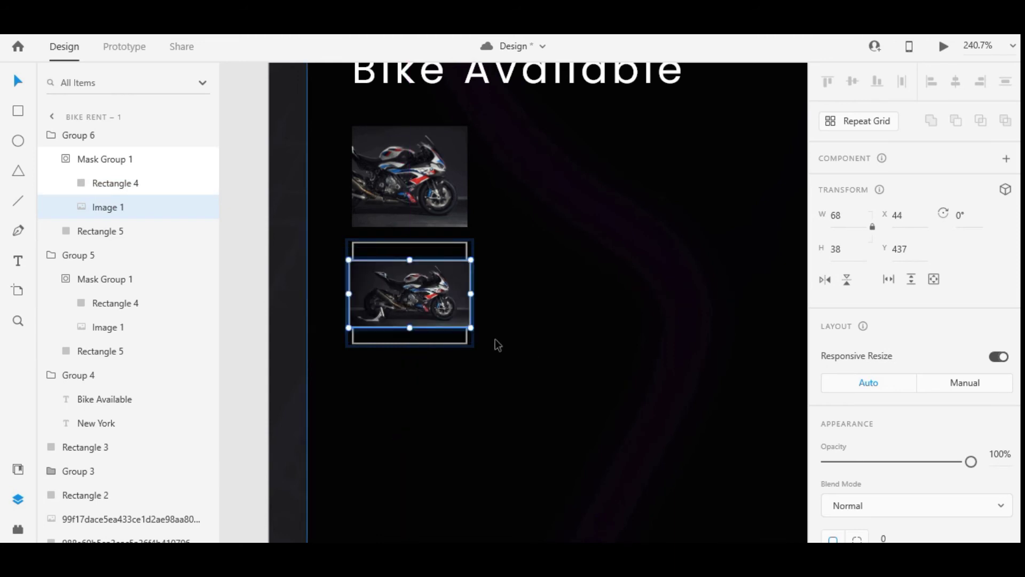
Step: Delete the lower thumbnail and replace it with a duplicate of the upper thumbnail placed below
{"action": "key", "text": "Escape"}
{"action": "key", "text": "Escape"}
{"action": "key", "text": "Delete"}
{"action": "left_click_drag", "start_coordinate": [420, 169], "coordinate": [422, 300], "text": "alt"}
{"action": "scroll", "coordinate": [421, 293], "scroll_direction": "down", "scroll_amount": 5}
{"action": "key", "text": "Down"}
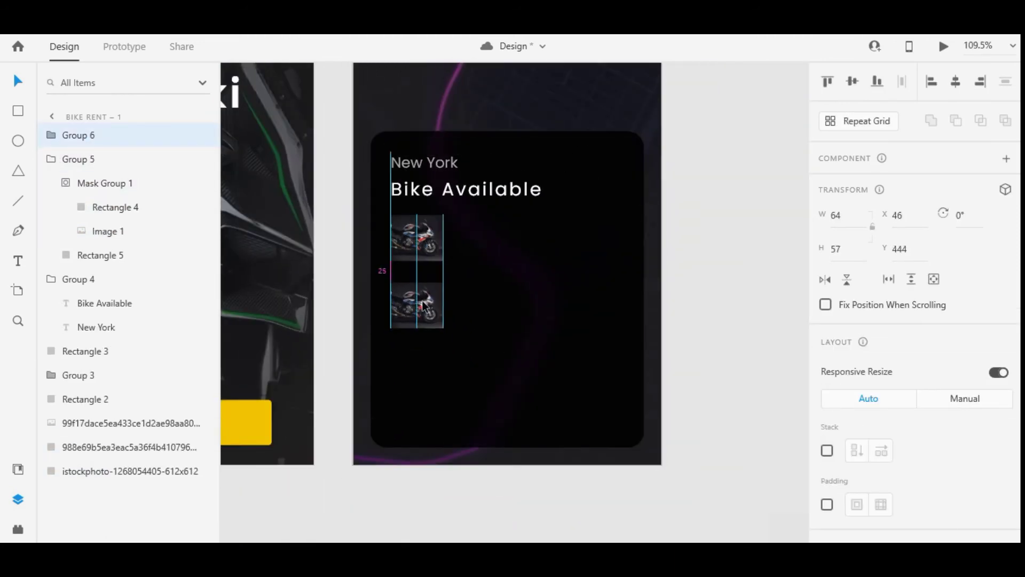
Step: Shift both thumbnails slightly down the card, placing the lower one at Y 449
{"action": "left_click_drag", "start_coordinate": [408, 218], "coordinate": [409, 225], "text": "shift"}
{"action": "left_click", "coordinate": [422, 280]}
{"action": "left_click_drag", "start_coordinate": [420, 301], "coordinate": [420, 297]}
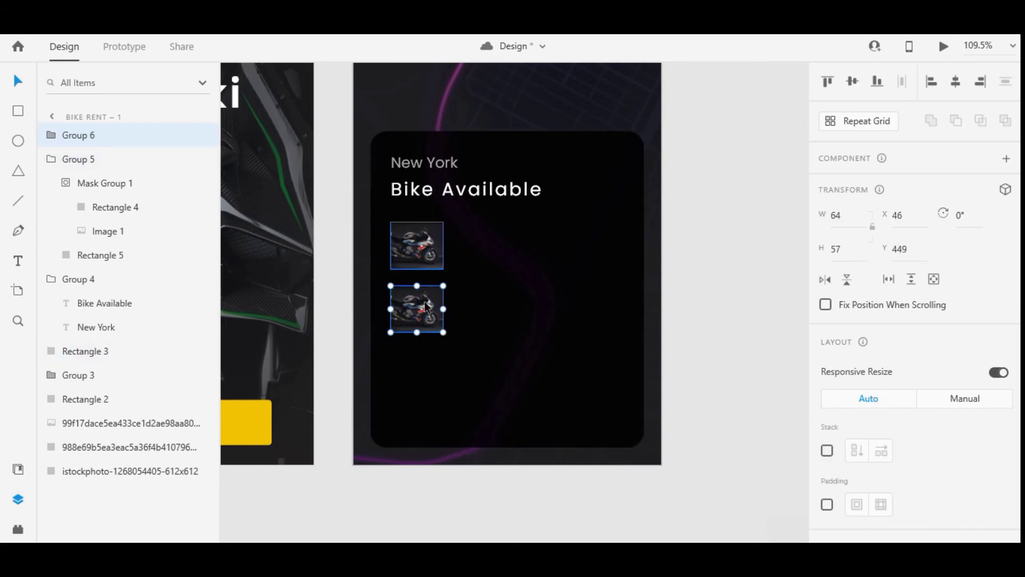
Step: Replace the image in the lower thumbnail's mask with the kawasaki-ninja-h2 picture file
{"action": "double_click", "coordinate": [424, 304]}
{"action": "double_click", "coordinate": [425, 318]}
{"action": "key", "text": "alt+Tab"}
{"action": "key", "text": "alt+Tab"}
{"action": "left_click_drag", "start_coordinate": [480, 184], "coordinate": [423, 307]}
{"action": "scroll", "coordinate": [431, 292], "scroll_direction": "up", "scroll_amount": 2}
{"action": "left_click", "coordinate": [718, 313]}
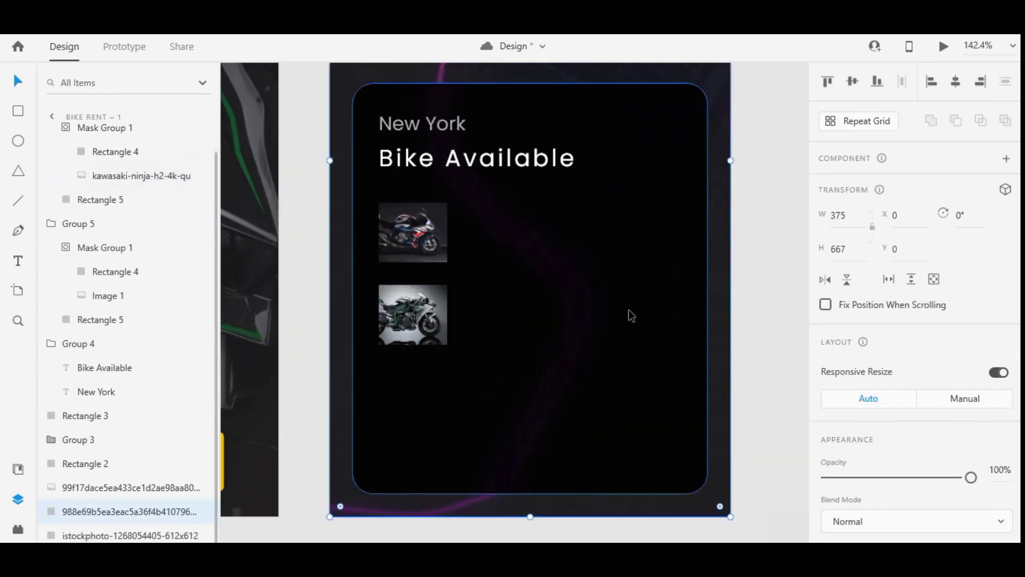
{"action": "scroll", "coordinate": [619, 299], "scroll_direction": "down", "scroll_amount": 2}
Step: Slightly round the corners of the lower thumbnail's backing rectangle and its mask rectangle
{"action": "left_click", "coordinate": [417, 299]}
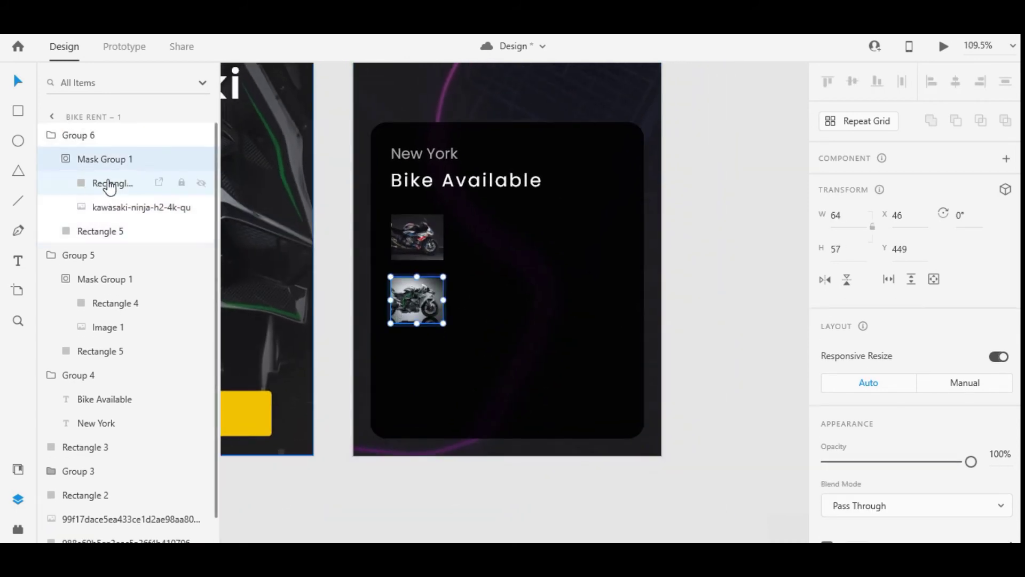
{"action": "left_click", "coordinate": [100, 231]}
{"action": "scroll", "coordinate": [872, 213], "scroll_direction": "down", "scroll_amount": 3}
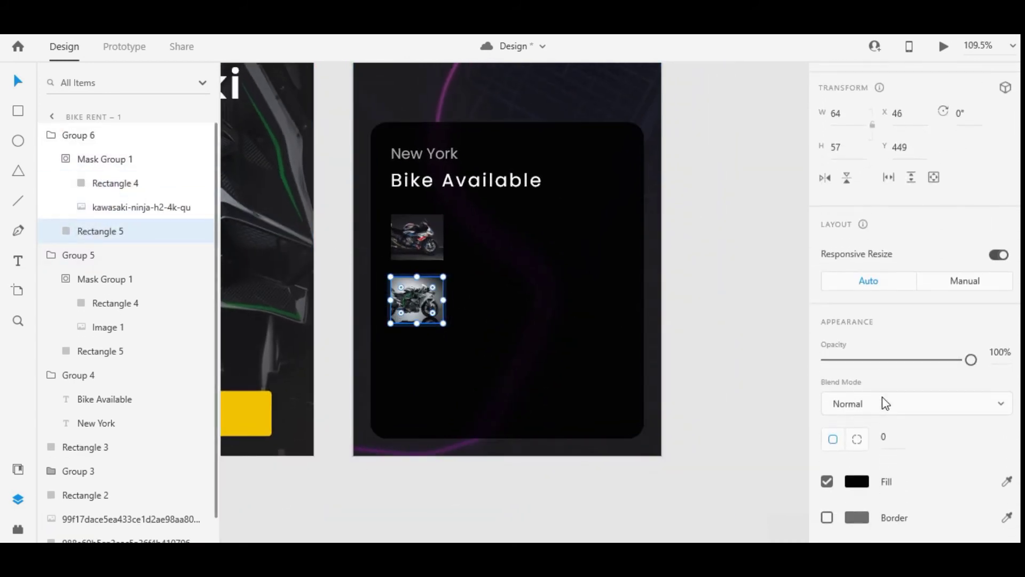
{"action": "scroll", "coordinate": [882, 396], "scroll_direction": "down", "scroll_amount": 1}
{"action": "left_click", "coordinate": [883, 395]}
{"action": "key", "text": "Up"}
{"action": "key", "text": "Up"}
{"action": "left_click", "coordinate": [114, 183]}
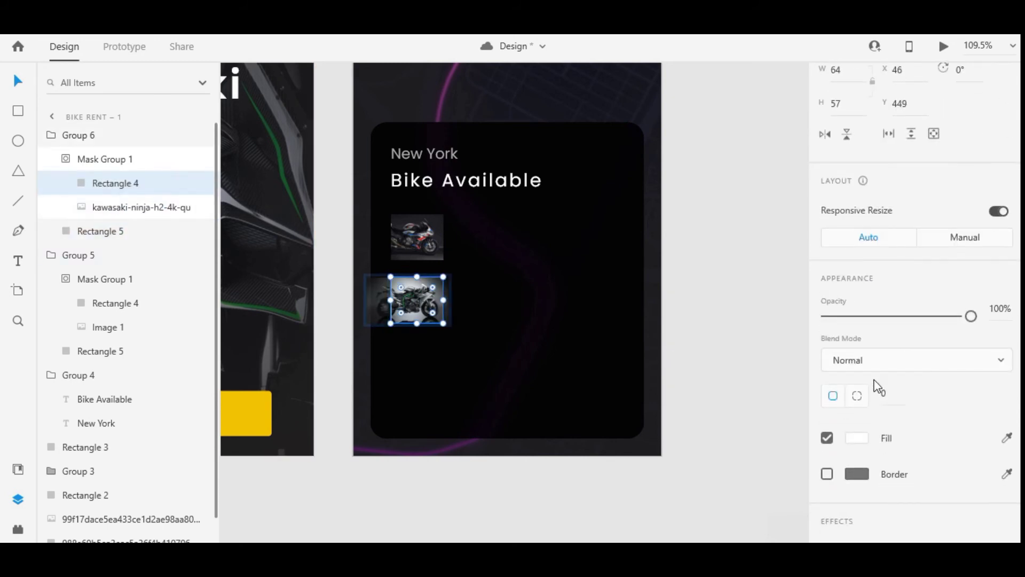
Step: Slightly round the corners of the upper thumbnail's mask rectangle and its backing rectangle
{"action": "left_click", "coordinate": [401, 219]}
{"action": "double_click", "coordinate": [401, 219]}
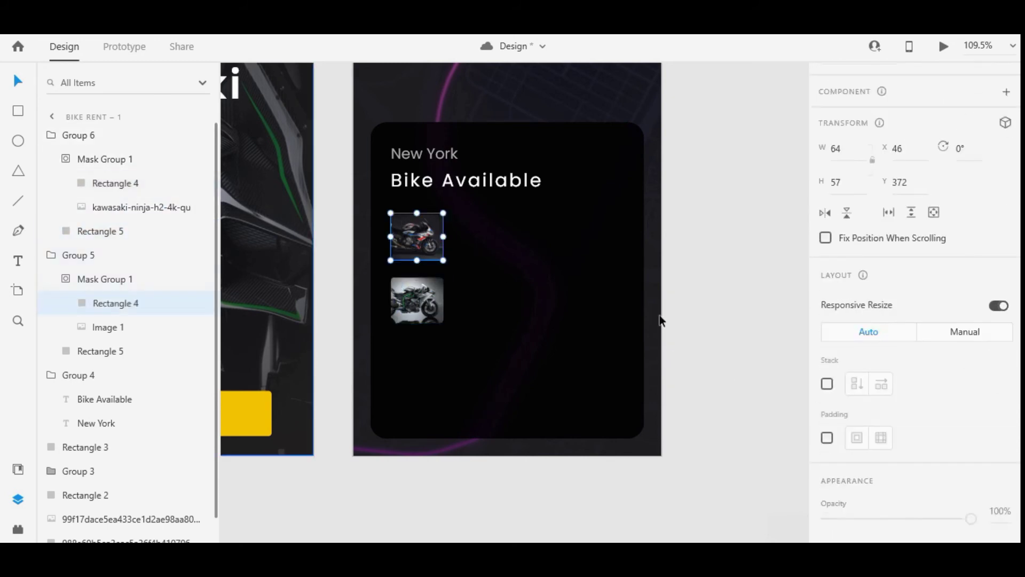
{"action": "scroll", "coordinate": [908, 320], "scroll_direction": "down", "scroll_amount": 3}
{"action": "left_click", "coordinate": [889, 256]}
{"action": "left_click", "coordinate": [99, 354]}
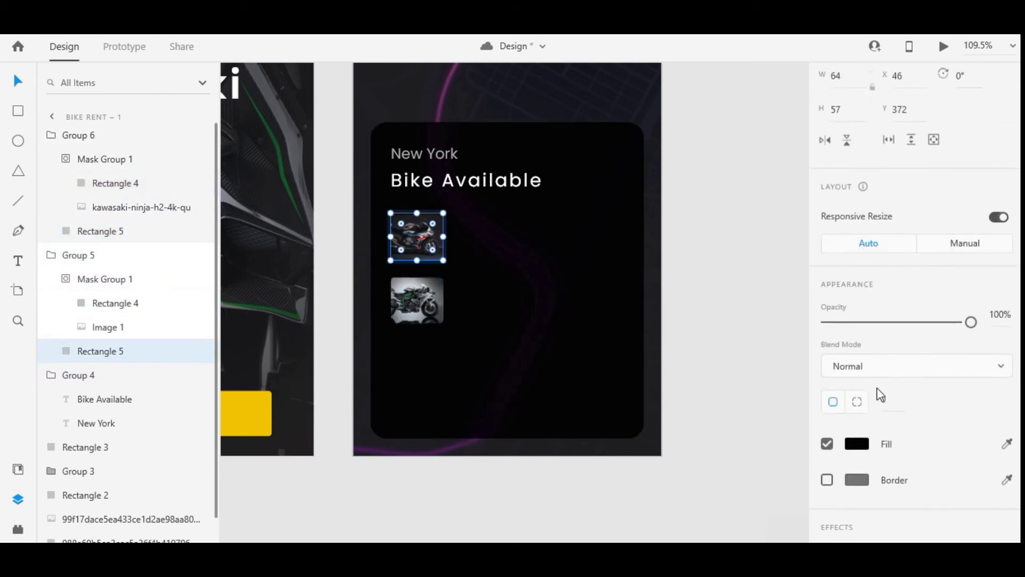
{"action": "left_click", "coordinate": [775, 361]}
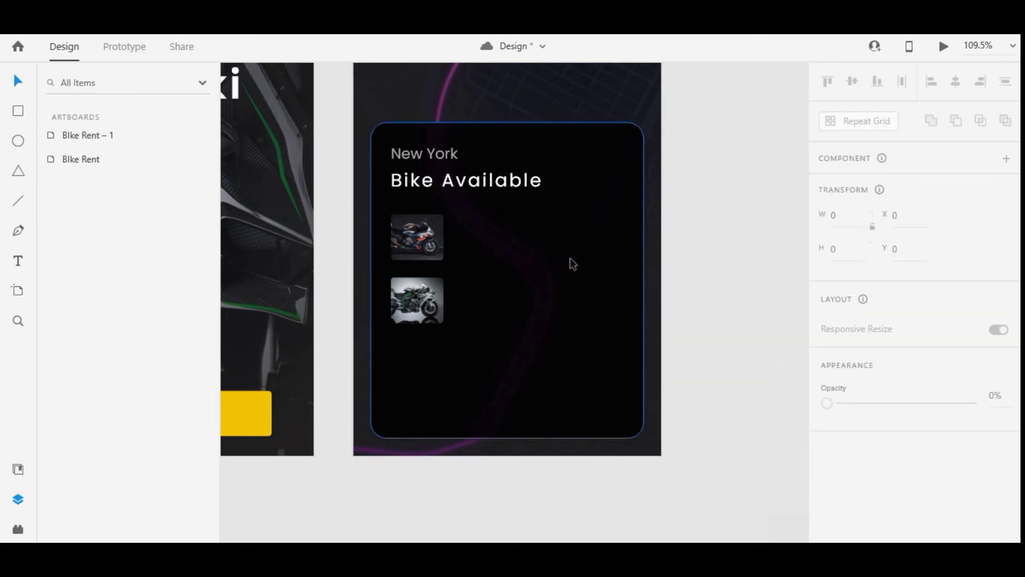
Step: Place a copy of the New York text beside the upper thumbnail and set its font size to 14
{"action": "left_click", "coordinate": [404, 155]}
{"action": "key", "text": "ctrl+c"}
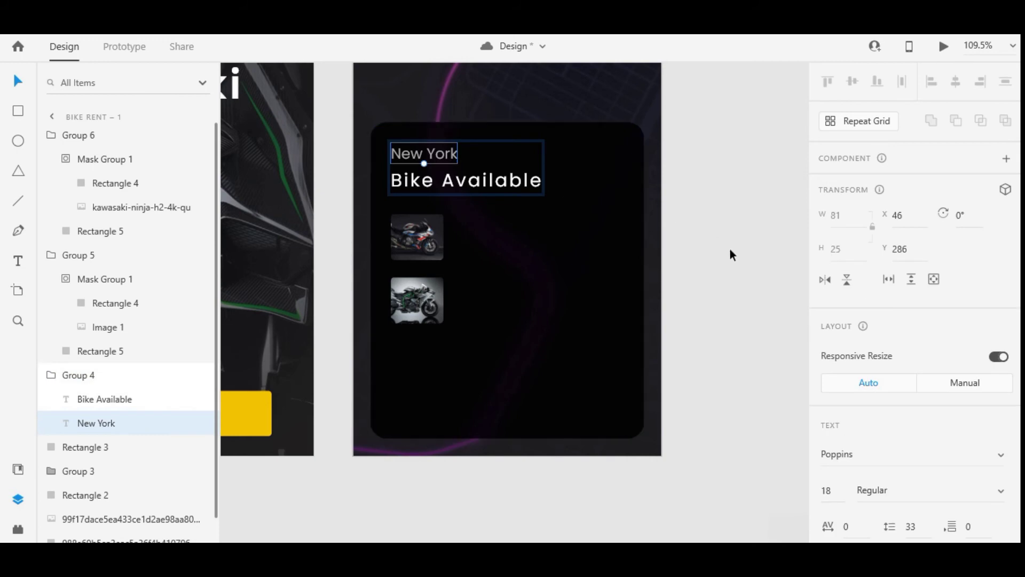
{"action": "key", "text": "ctrl+v"}
{"action": "left_click_drag", "start_coordinate": [442, 150], "coordinate": [497, 228]}
{"action": "scroll", "coordinate": [486, 225], "scroll_direction": "up", "scroll_amount": 5}
{"action": "scroll", "coordinate": [848, 323], "scroll_direction": "down", "scroll_amount": 4}
{"action": "left_click", "coordinate": [832, 292]}
{"action": "key", "text": "Down"}
{"action": "key", "text": "Down"}
{"action": "key", "text": "Down"}
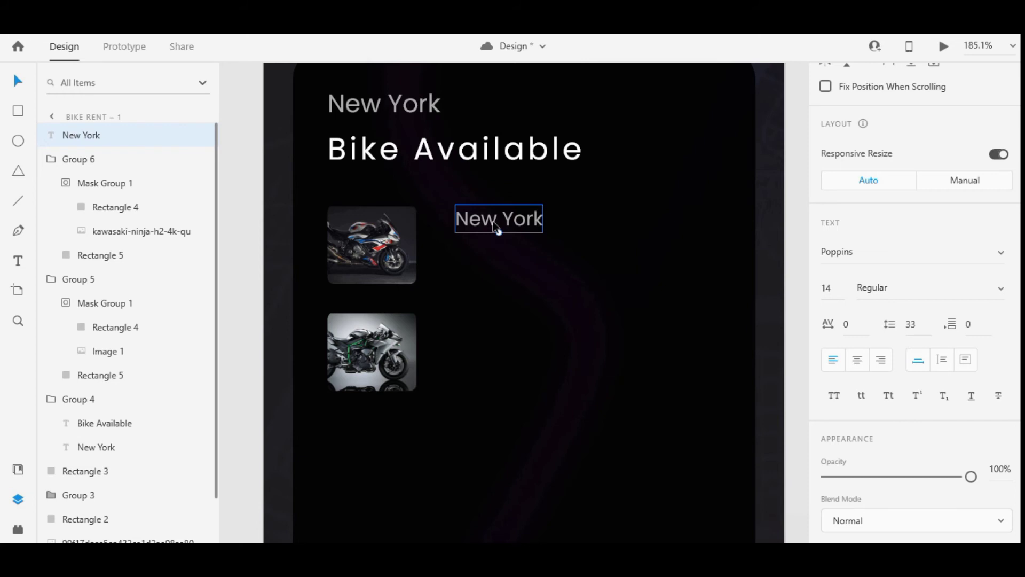
Step: Replace the text beside the upper thumbnail with the price 200$
{"action": "double_click", "coordinate": [495, 224]}
{"action": "key", "text": "ctrl+a"}
{"action": "key", "text": "BackSpace"}
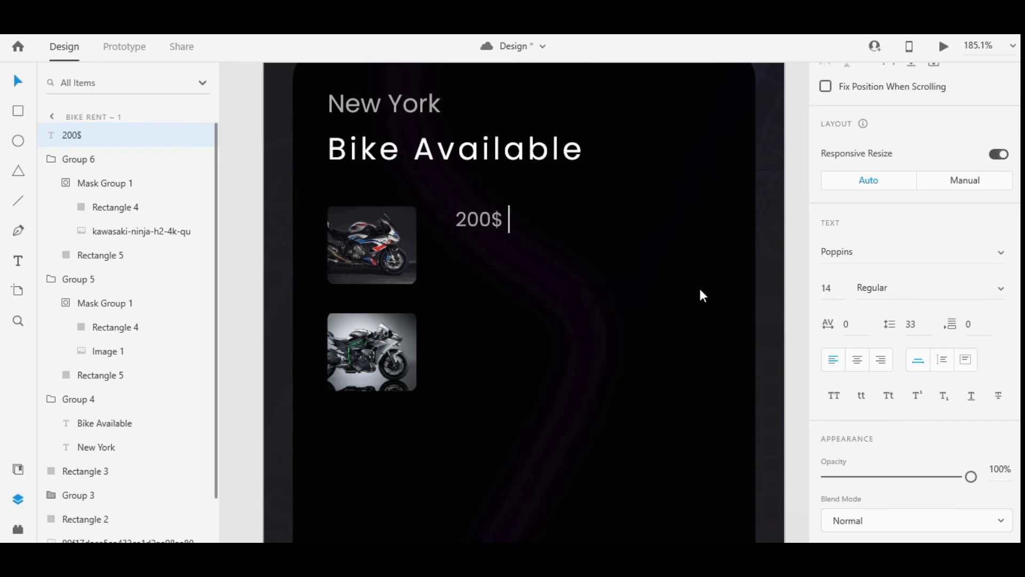
{"action": "left_click", "coordinate": [22, 84]}
{"action": "key", "text": "alt"}
{"action": "left_click_drag", "start_coordinate": [482, 218], "coordinate": [487, 245]}
{"action": "double_click", "coordinate": [488, 245]}
{"action": "key", "text": "ctrl+a"}
{"action": "key", "text": "BackSpace"}
{"action": "left_click", "coordinate": [516, 283]}
Step: Copy the Kawasaki Ninja H2 title text from the start screen
{"action": "scroll", "coordinate": [516, 283], "scroll_direction": "down", "scroll_amount": 5}
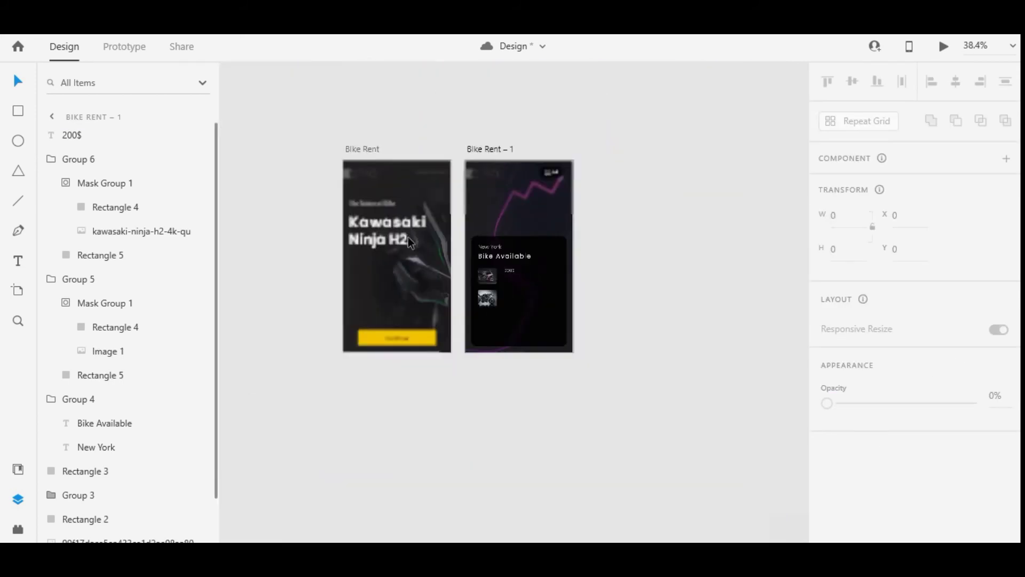
{"action": "double_click", "coordinate": [384, 242]}
{"action": "left_click", "coordinate": [599, 273]}
Step: Duplicate the 200$ price directly below itself and set the copy's font size to 12
{"action": "scroll", "coordinate": [532, 275], "scroll_direction": "up", "scroll_amount": 5}
{"action": "left_click_drag", "start_coordinate": [428, 261], "coordinate": [436, 285]}
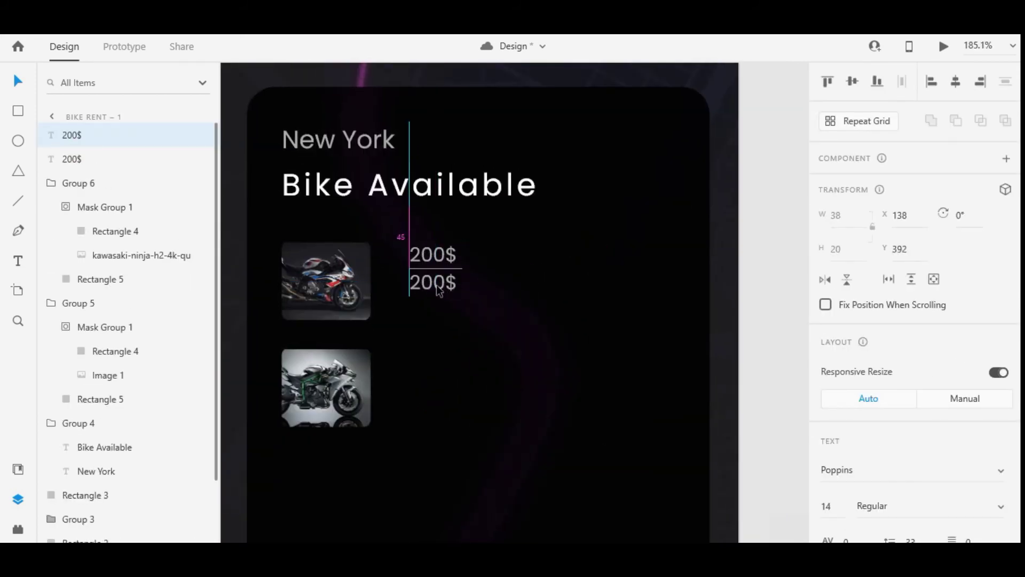
{"action": "scroll", "coordinate": [846, 350], "scroll_direction": "down", "scroll_amount": 4}
{"action": "left_click_drag", "start_coordinate": [832, 289], "coordinate": [806, 290]}
{"action": "type", "text": "12"}
{"action": "key", "text": "Return"}
Step: Paste the copied title over the lower price text and put Kawasaki Ninja H2 on a single line
{"action": "double_click", "coordinate": [423, 288]}
{"action": "key", "text": "ctrl+v"}
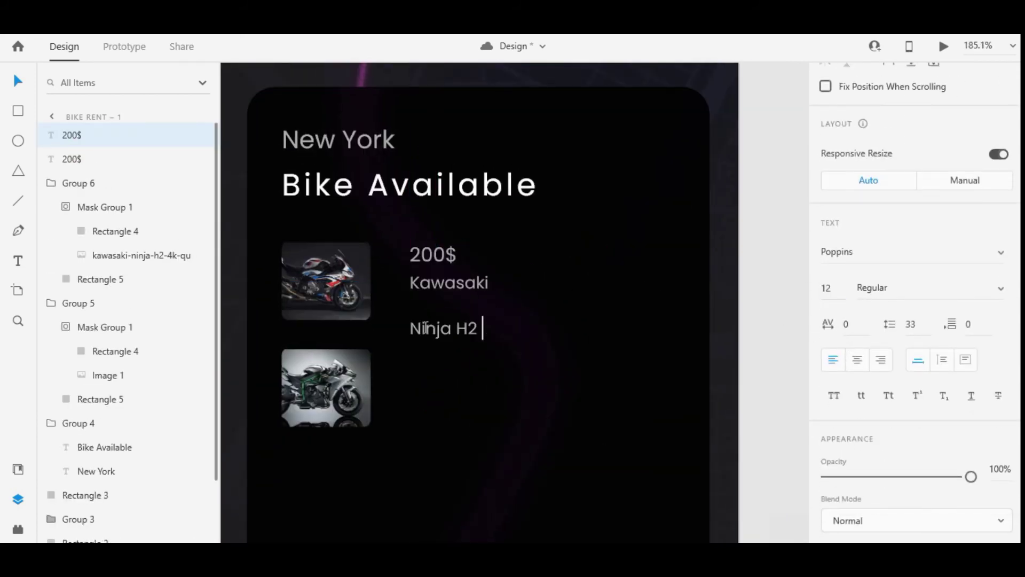
{"action": "key", "text": "BackSpace"}
{"action": "key", "text": "Escape"}
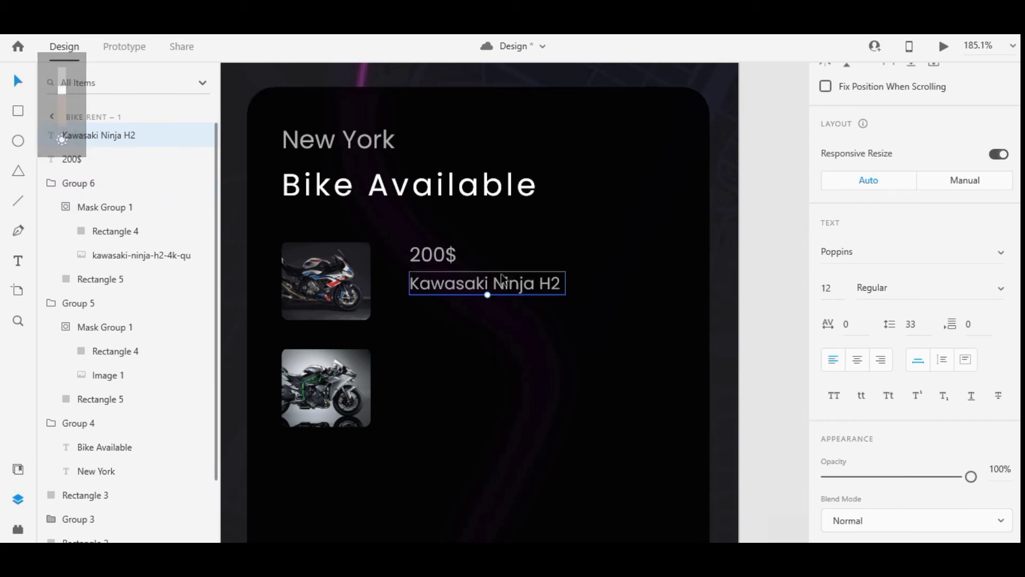
Step: Duplicate the Kawasaki Ninja H2 text directly below itself
{"action": "scroll", "coordinate": [505, 285], "scroll_direction": "down", "scroll_amount": 2}
{"action": "left_click_drag", "start_coordinate": [488, 283], "coordinate": [481, 304]}
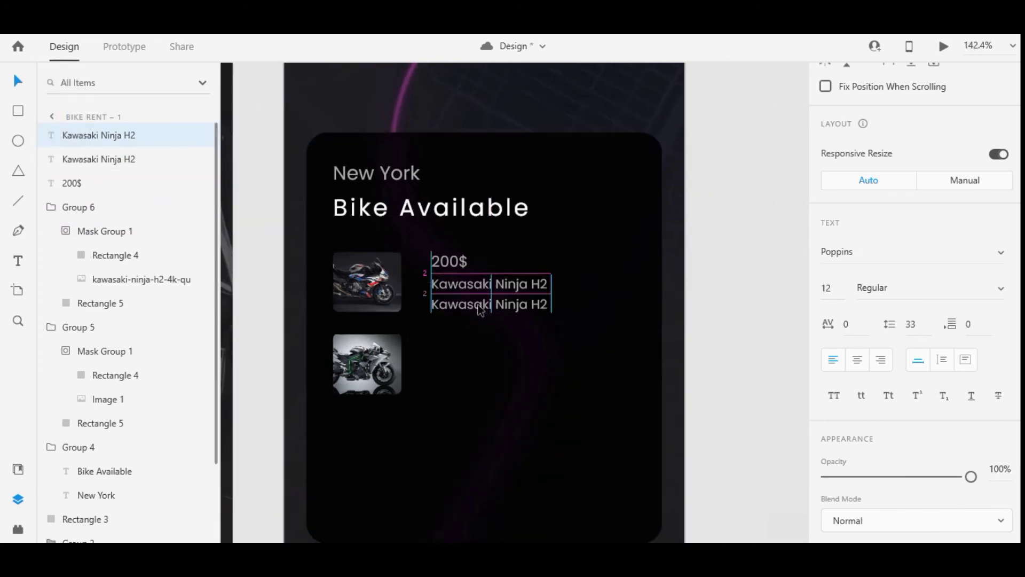
Step: Enlarge both bike thumbnails together slightly and adjust their vertical spacing
{"action": "left_click", "coordinate": [380, 353]}
{"action": "left_click", "coordinate": [385, 297], "text": "shift"}
{"action": "left_click_drag", "start_coordinate": [402, 393], "coordinate": [419, 418]}
{"action": "left_click", "coordinate": [441, 410]}
{"action": "left_click_drag", "start_coordinate": [380, 376], "coordinate": [380, 384]}
Step: Move the duplicated bike name text down to Y 418
{"action": "left_click", "coordinate": [463, 306]}
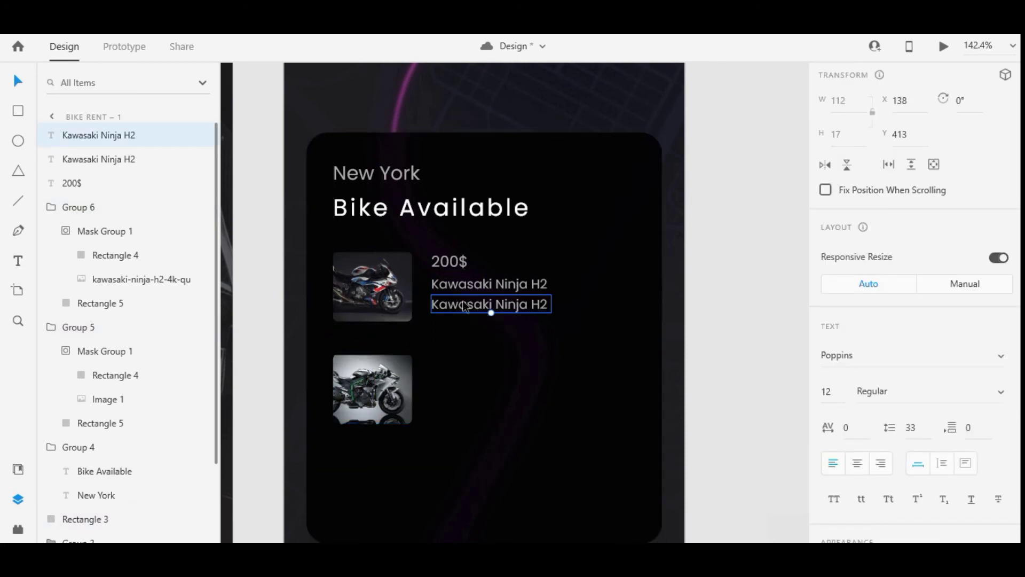
{"action": "left_click", "coordinate": [464, 284]}
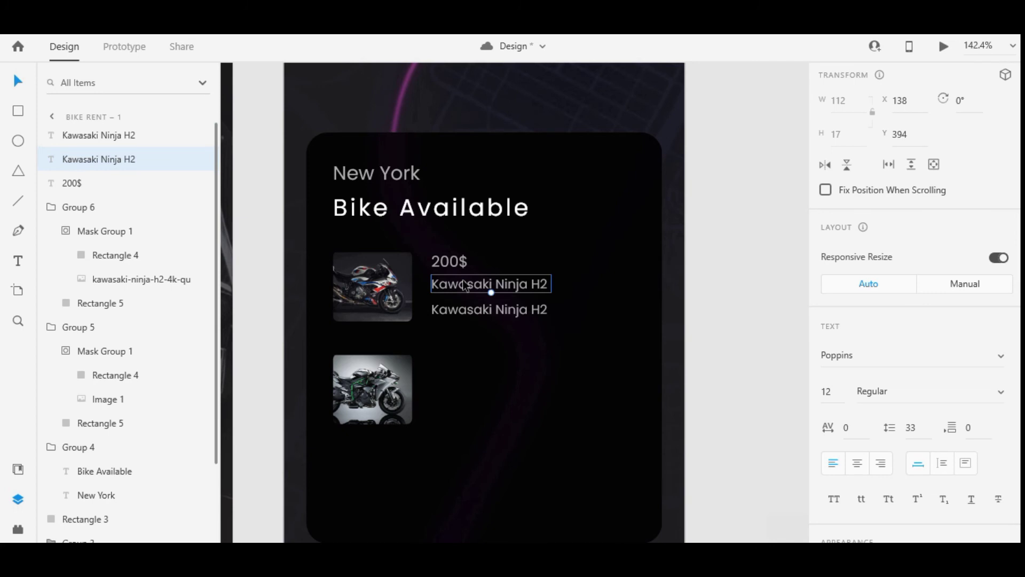
{"action": "left_click", "coordinate": [456, 315]}
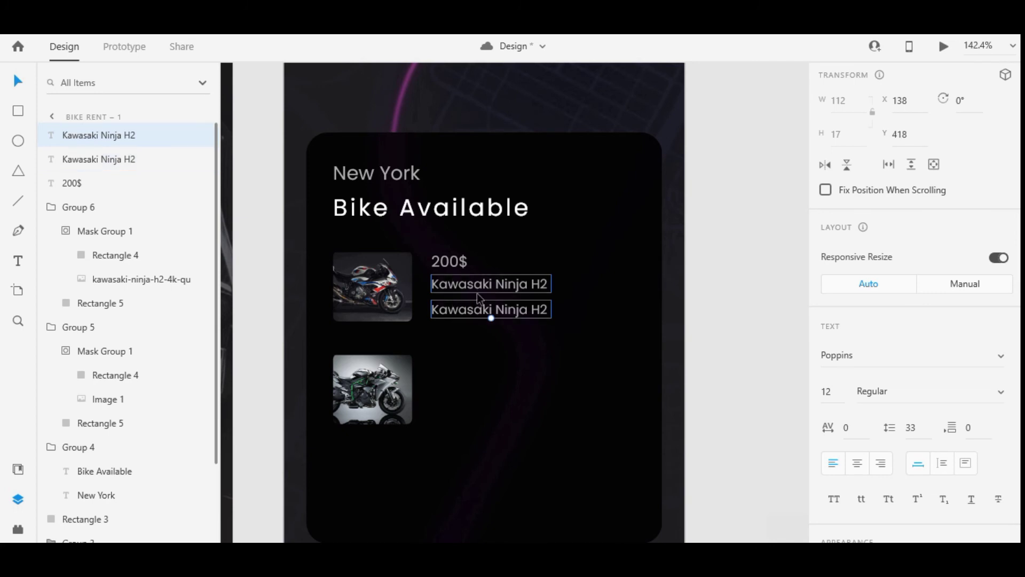
Step: Replace the duplicated bike name with the text 400 KM Range
{"action": "double_click", "coordinate": [469, 307]}
{"action": "key", "text": "ctrl+a"}
{"action": "key", "text": "BackSpace"}
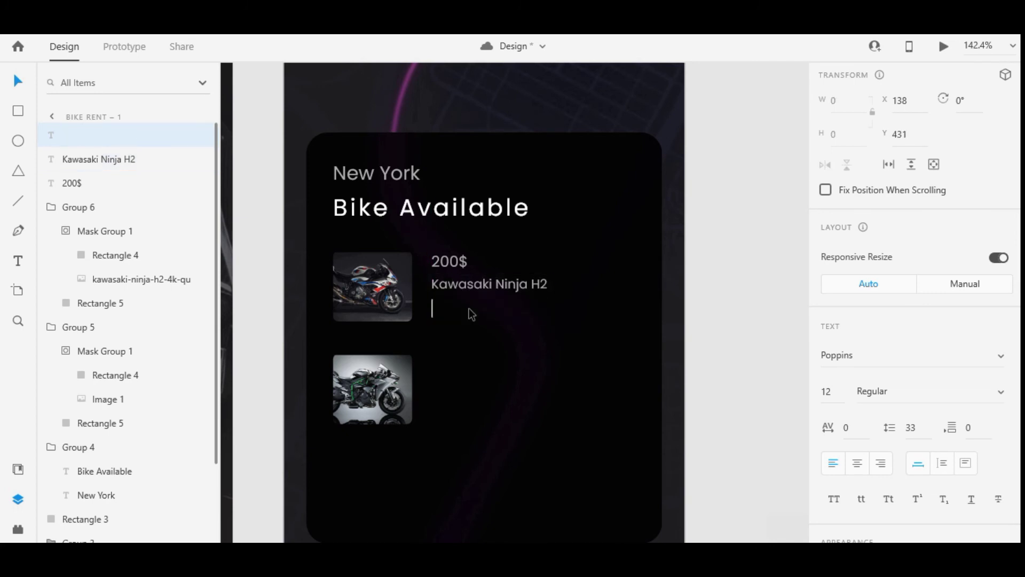
{"action": "type", "text": "200"}
{"action": "key", "text": "BackSpace"}
{"action": "key", "text": "BackSpace"}
{"action": "key", "text": "BackSpace"}
{"action": "type", "text": "400 KM Range"}
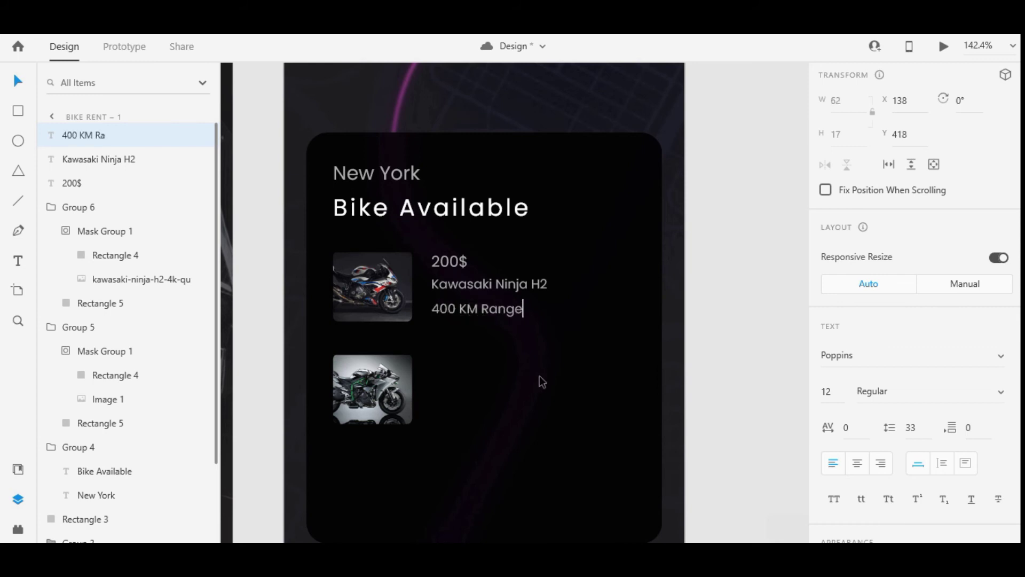
{"action": "key", "text": "Escape"}
Step: Set the range text to all uppercase
{"action": "scroll", "coordinate": [884, 368], "scroll_direction": "down", "scroll_amount": 3}
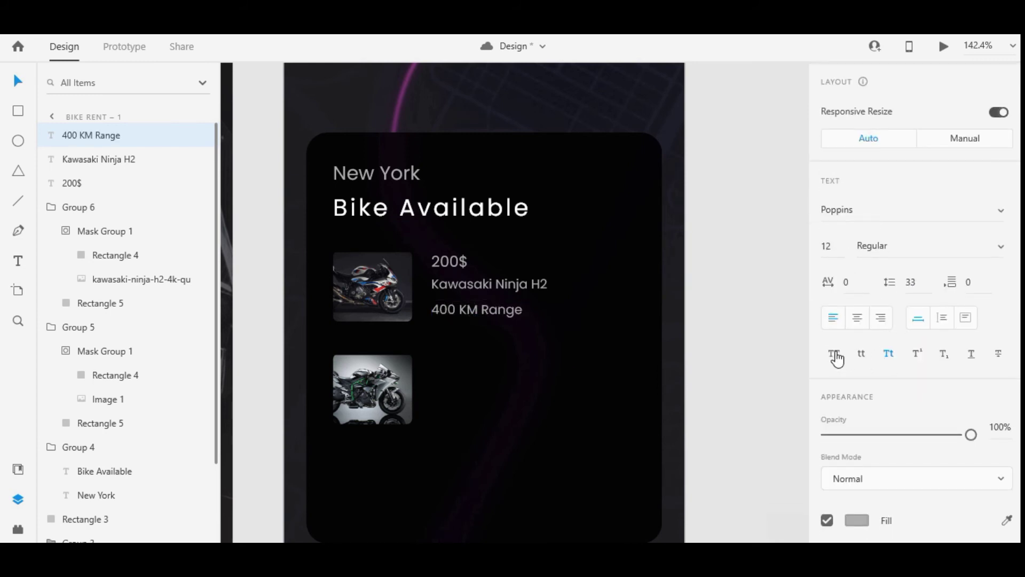
{"action": "left_click", "coordinate": [835, 353]}
{"action": "left_click", "coordinate": [747, 337]}
Step: Group the price, name and range texts and place a duplicate of the group beside the lower thumbnail
{"action": "scroll", "coordinate": [492, 278], "scroll_direction": "down", "scroll_amount": 3}
{"action": "scroll", "coordinate": [473, 289], "scroll_direction": "up", "scroll_amount": 3}
{"action": "left_click", "coordinate": [492, 307]}
{"action": "left_click", "coordinate": [485, 280], "text": "shift"}
{"action": "left_click", "coordinate": [470, 257], "text": "shift"}
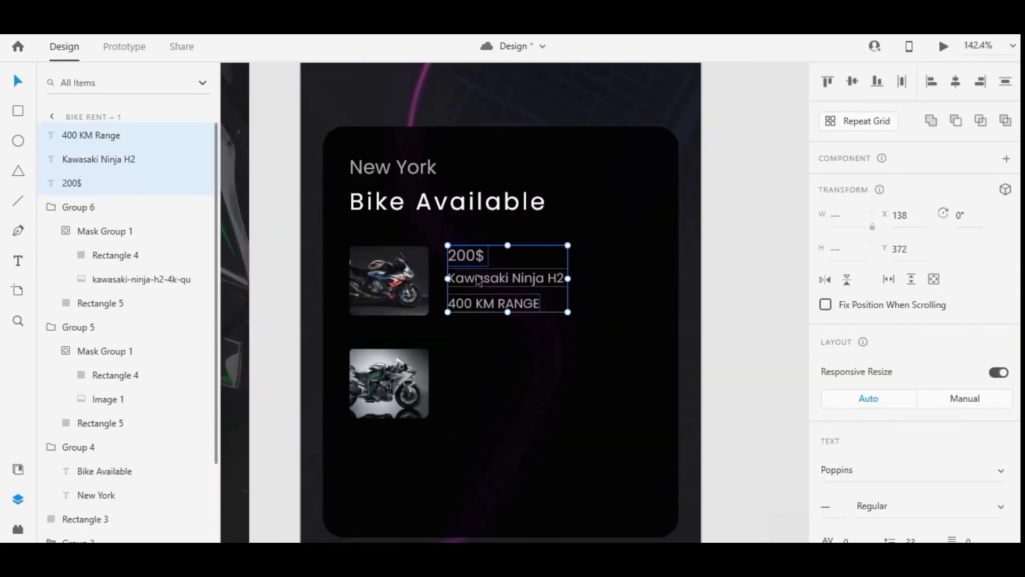
{"action": "key", "text": "ctrl+g"}
{"action": "mouse_move", "coordinate": [503, 284]}
{"action": "left_mouse_down", "text": "alt"}
{"action": "mouse_move", "coordinate": [510, 383]}
{"action": "mouse_move", "coordinate": [480, 385]}
{"action": "left_mouse_up", "text": "alt"}
{"action": "left_click", "coordinate": [398, 367], "text": "shift"}
Step: Draw a horizontal divider line between the two bike entries and centre it horizontally on the card
{"action": "left_click", "coordinate": [18, 201]}
{"action": "left_click_drag", "start_coordinate": [335, 332], "coordinate": [661, 347], "text": "shift"}
{"action": "left_click", "coordinate": [19, 81]}
{"action": "left_click", "coordinate": [603, 256], "text": "shift"}
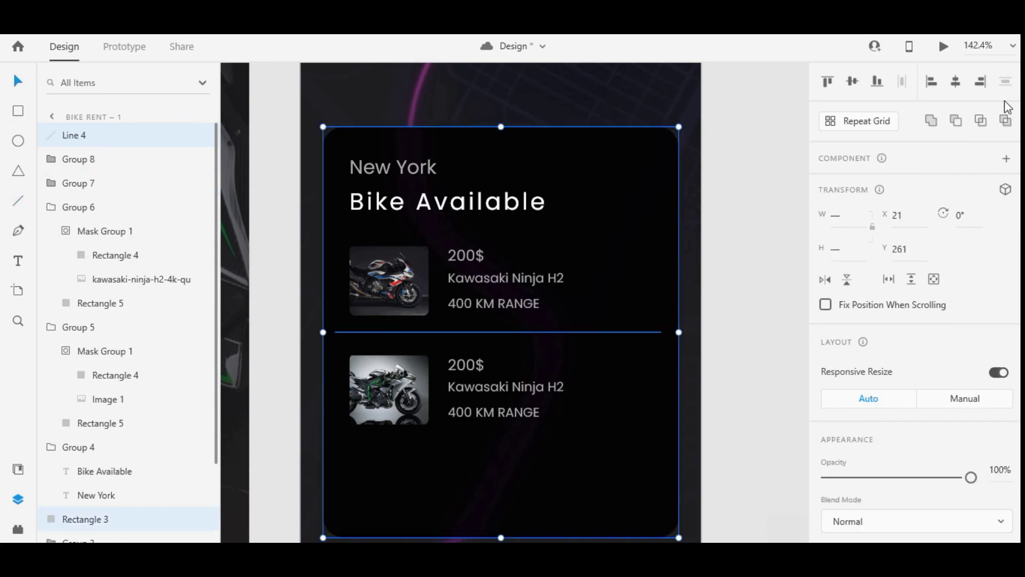
{"action": "left_click", "coordinate": [749, 225]}
Step: Change the divider line's border colour to a darker grey
{"action": "left_click", "coordinate": [526, 331]}
{"action": "scroll", "coordinate": [858, 293], "scroll_direction": "down", "scroll_amount": 5}
{"action": "left_click", "coordinate": [857, 272]}
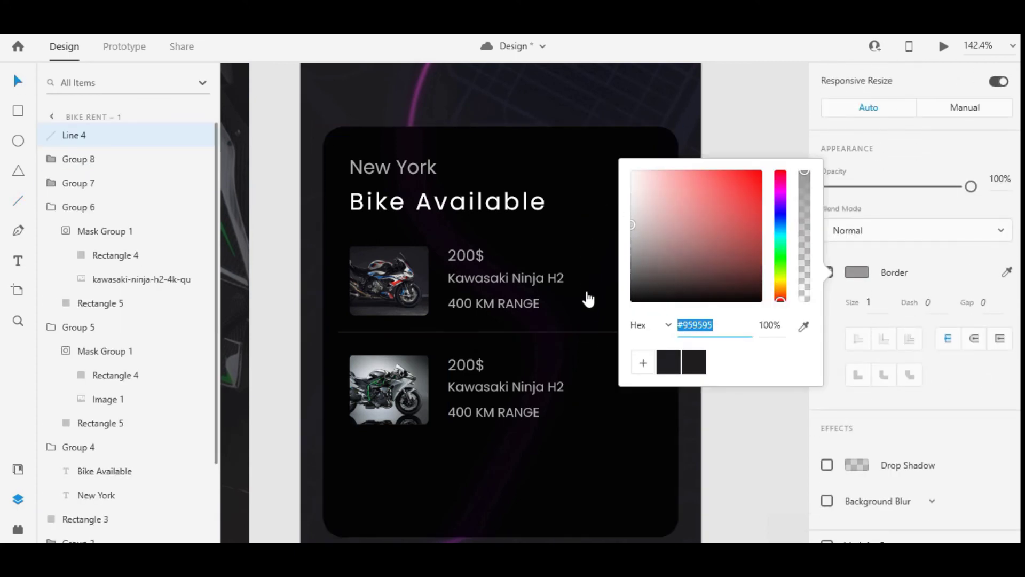
{"action": "mouse_move", "coordinate": [586, 292]}
{"action": "left_mouse_down"}
{"action": "mouse_move", "coordinate": [590, 318]}
{"action": "mouse_move", "coordinate": [580, 281]}
{"action": "left_mouse_up"}
{"action": "left_click", "coordinate": [722, 394]}
Step: Change the lower bike entry's price to 250$
{"action": "scroll", "coordinate": [718, 385], "scroll_direction": "down", "scroll_amount": 3}
{"action": "left_click_drag", "start_coordinate": [716, 381], "coordinate": [699, 314]}
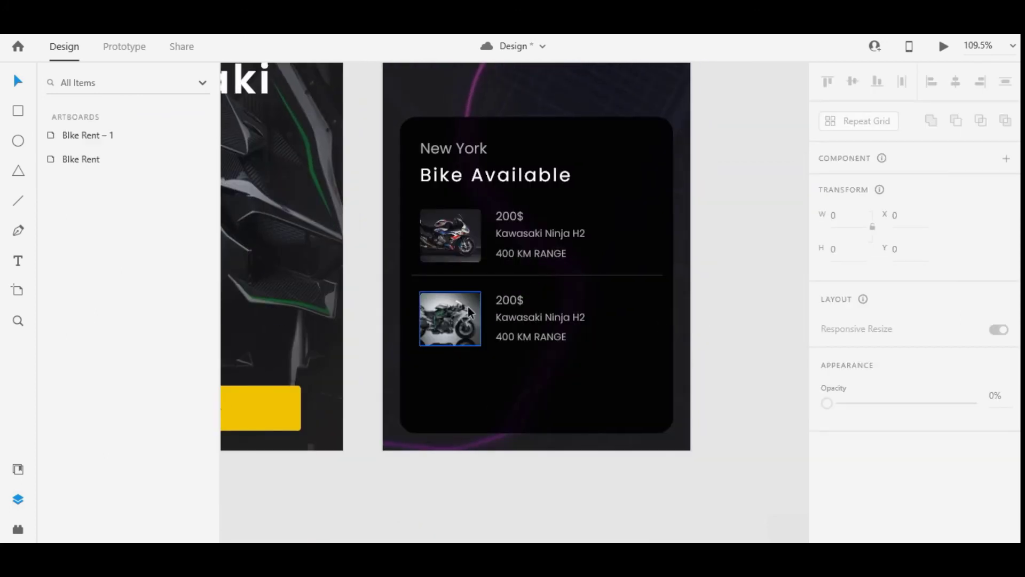
{"action": "left_click", "coordinate": [505, 300]}
{"action": "double_click", "coordinate": [505, 300]}
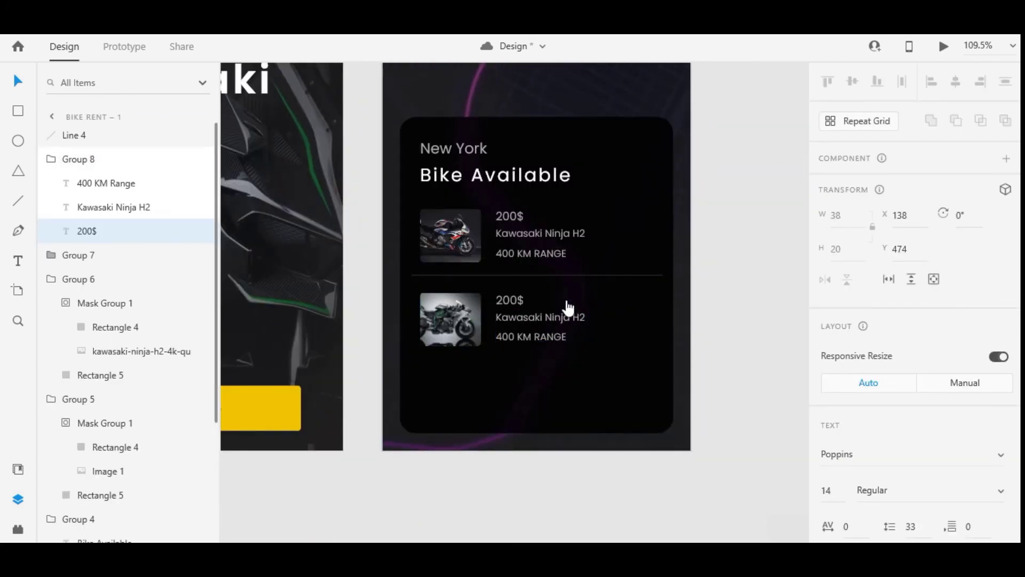
Step: Change the lower bike entry's name to BMW S1000 RR
{"action": "scroll", "coordinate": [547, 315], "scroll_direction": "up", "scroll_amount": 3}
{"action": "double_click", "coordinate": [546, 320]}
{"action": "type", "text": "BMW"}
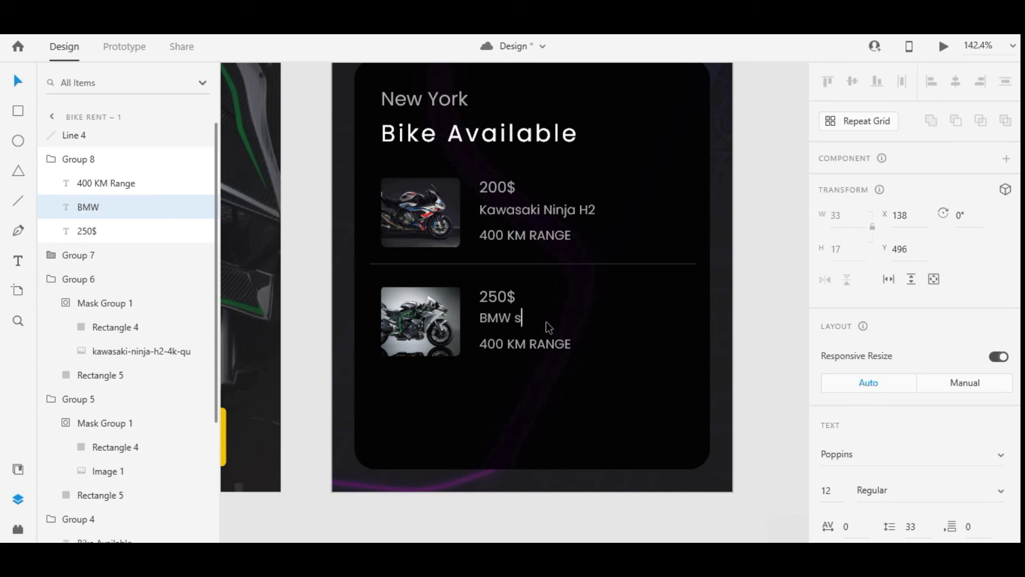
{"action": "type", "text": " S1000 RR"}
Step: Change the lower bike entry's range to 500 KM
{"action": "scroll", "coordinate": [694, 299], "scroll_direction": "down", "scroll_amount": 1}
{"action": "double_click", "coordinate": [476, 315]}
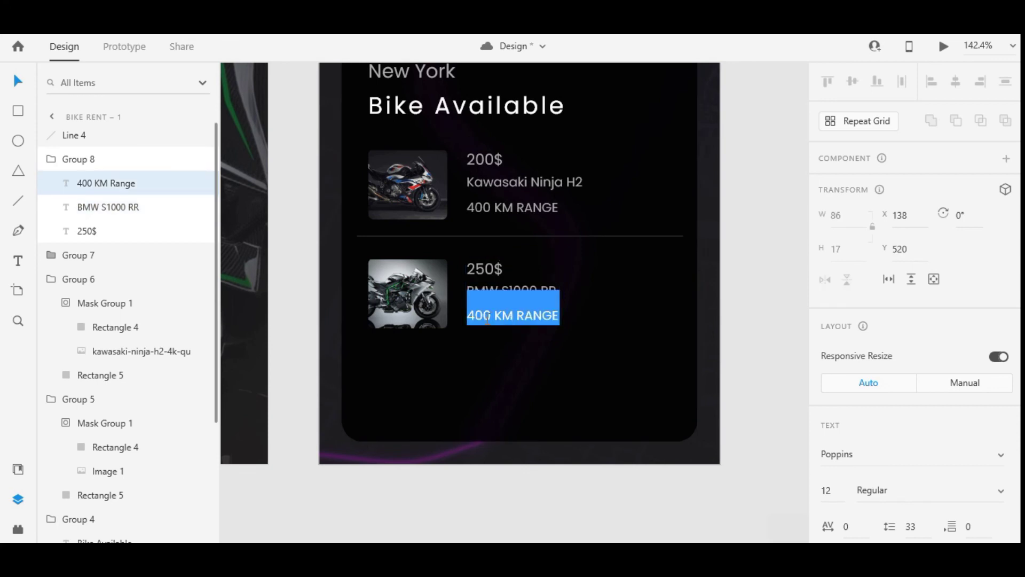
{"action": "left_click", "coordinate": [477, 315]}
{"action": "type", "text": "5"}
{"action": "key", "text": "Escape"}
Step: Replace the lower bike entry's name with Kawasaki Ninja H2, copied from the upper entry
{"action": "double_click", "coordinate": [531, 291]}
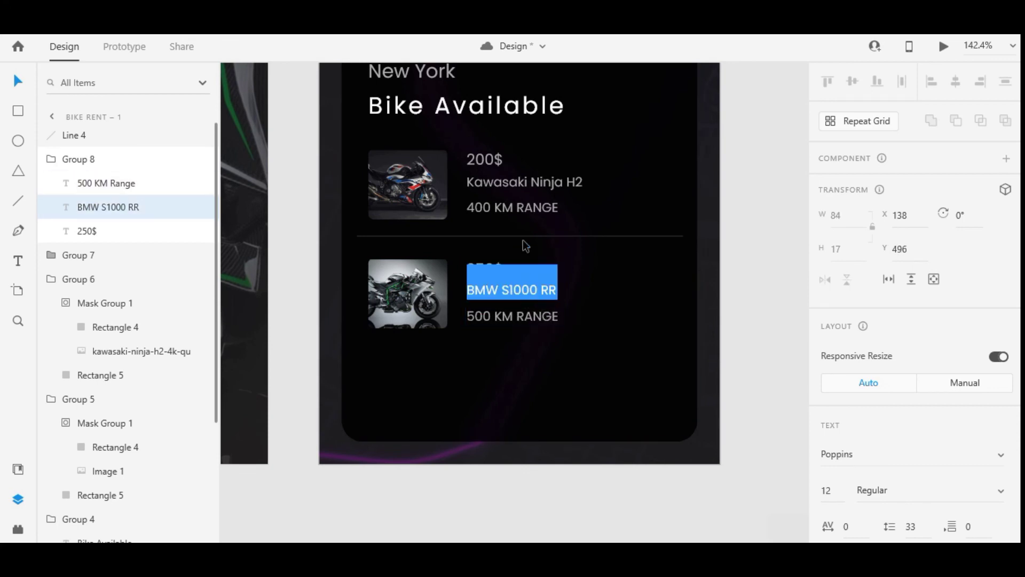
{"action": "key", "text": "Escape"}
{"action": "double_click", "coordinate": [523, 182]}
{"action": "key", "text": "ctrl+c"}
{"action": "key", "text": "Escape"}
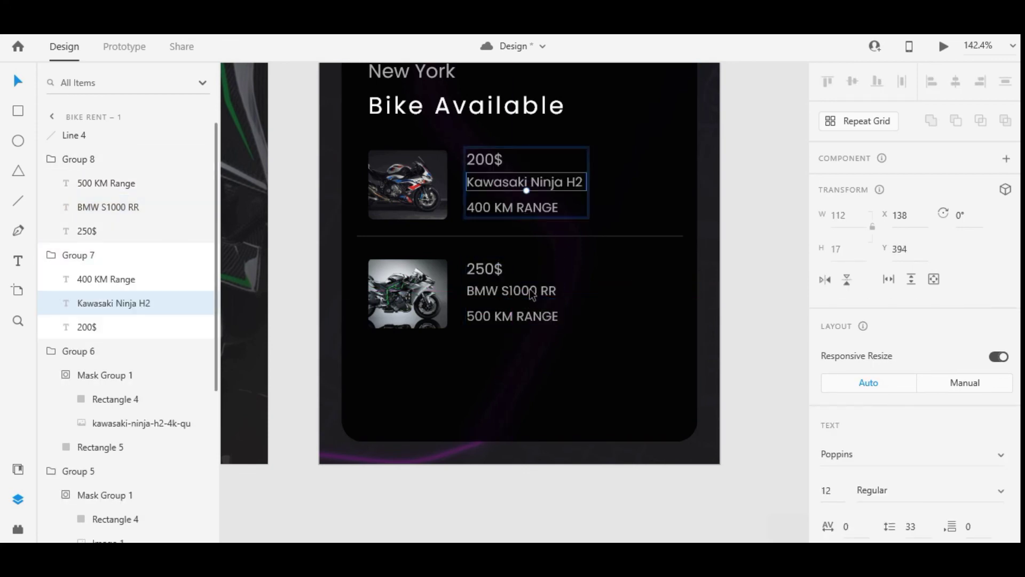
{"action": "double_click", "coordinate": [527, 291]}
{"action": "key", "text": "ctrl+v"}
{"action": "key", "text": "Escape"}
{"action": "left_click", "coordinate": [488, 271]}
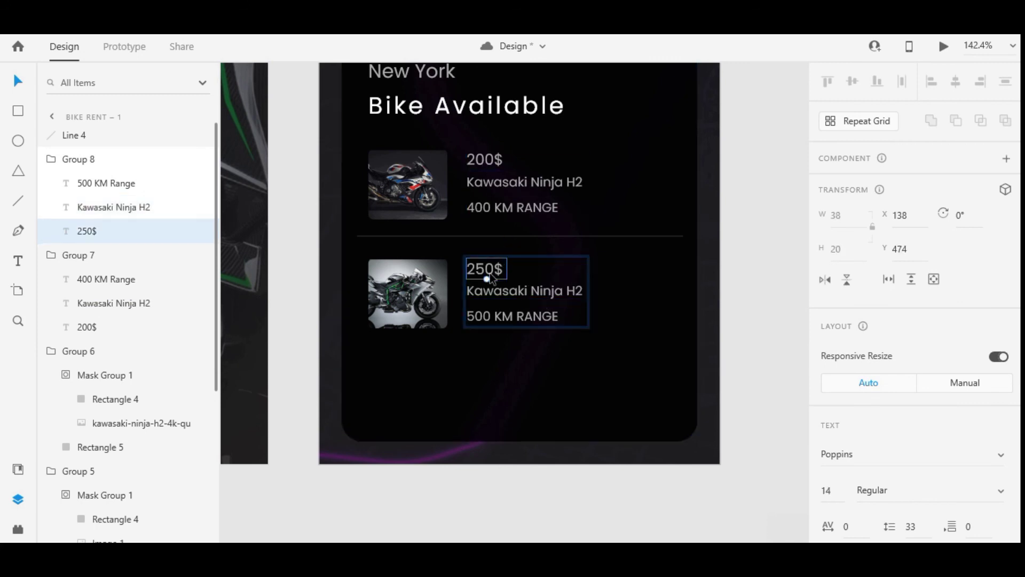
{"action": "double_click", "coordinate": [528, 320]}
{"action": "left_click", "coordinate": [607, 354]}
Step: Change the upper bike entry's name to BMW S1000 RR PRO
{"action": "double_click", "coordinate": [527, 187]}
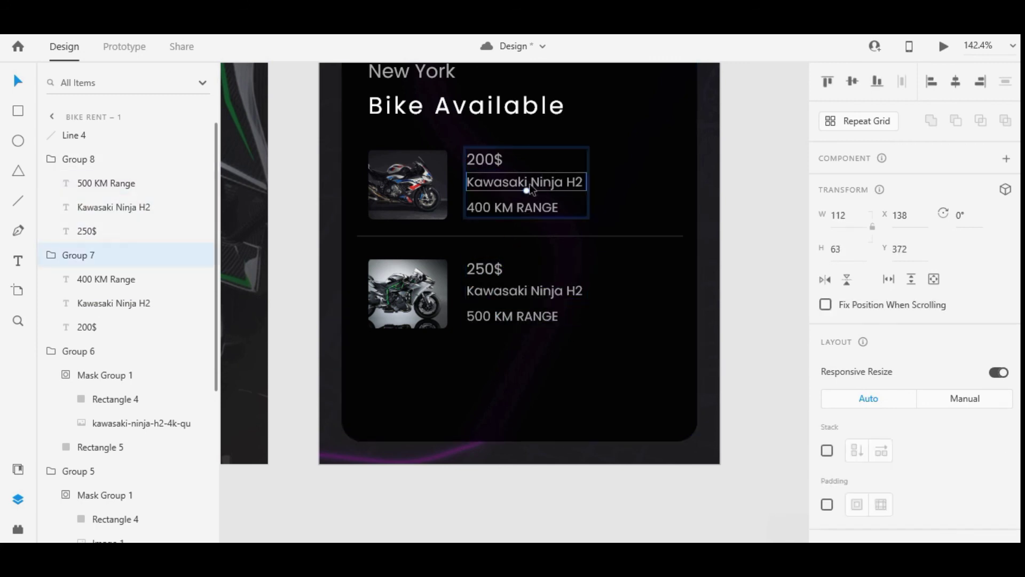
{"action": "double_click", "coordinate": [530, 186]}
{"action": "key", "text": "BackSpace"}
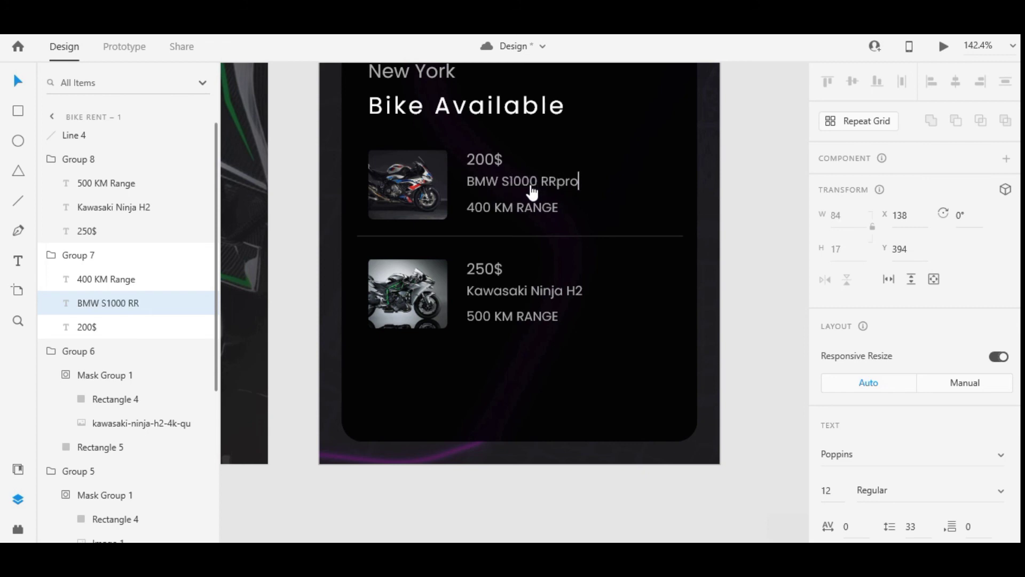
{"action": "key", "text": "Escape"}
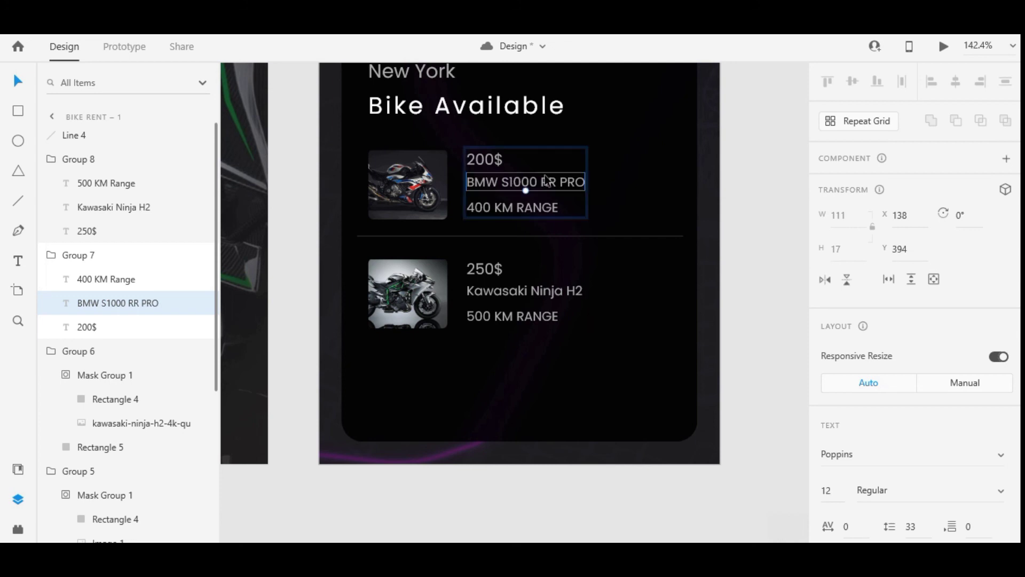
{"action": "scroll", "coordinate": [889, 367], "scroll_direction": "down", "scroll_amount": 5}
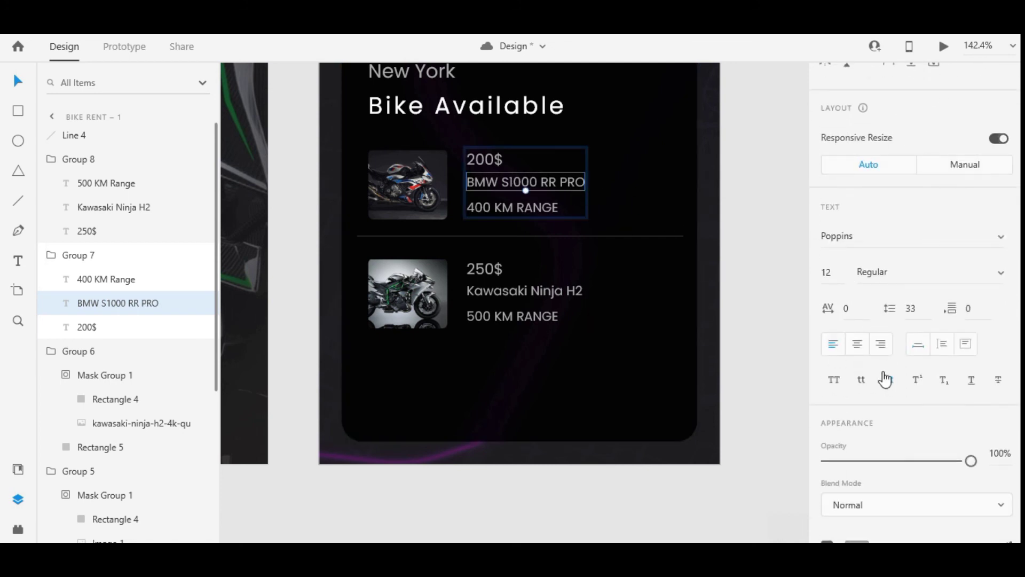
{"action": "left_click", "coordinate": [863, 381]}
{"action": "left_click", "coordinate": [888, 380]}
{"action": "left_click", "coordinate": [725, 167]}
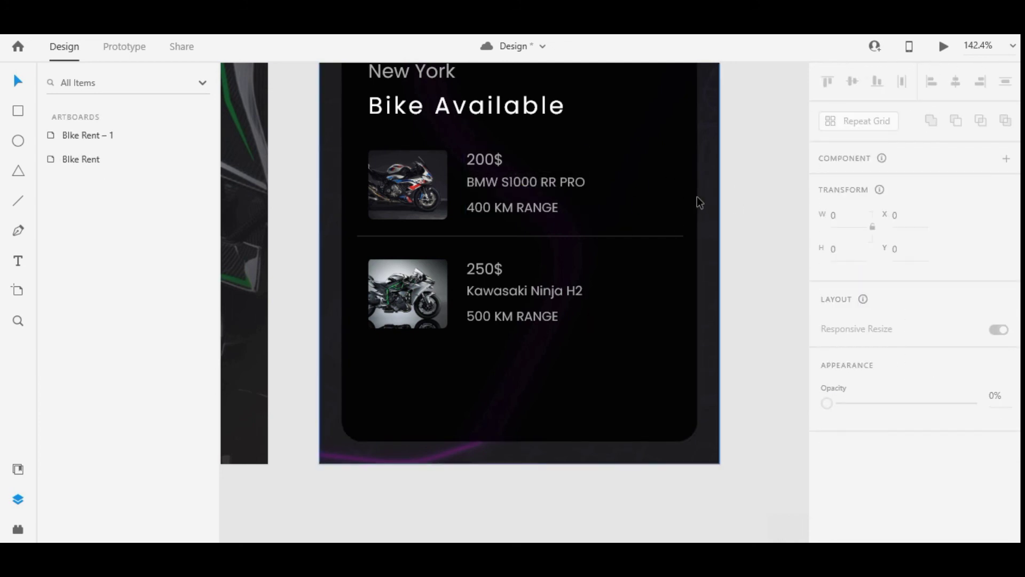
Step: Set the lower bike entry's name in all uppercase letters
{"action": "double_click", "coordinate": [539, 291]}
{"action": "scroll", "coordinate": [864, 443], "scroll_direction": "down", "scroll_amount": 5}
{"action": "left_click", "coordinate": [833, 462]}
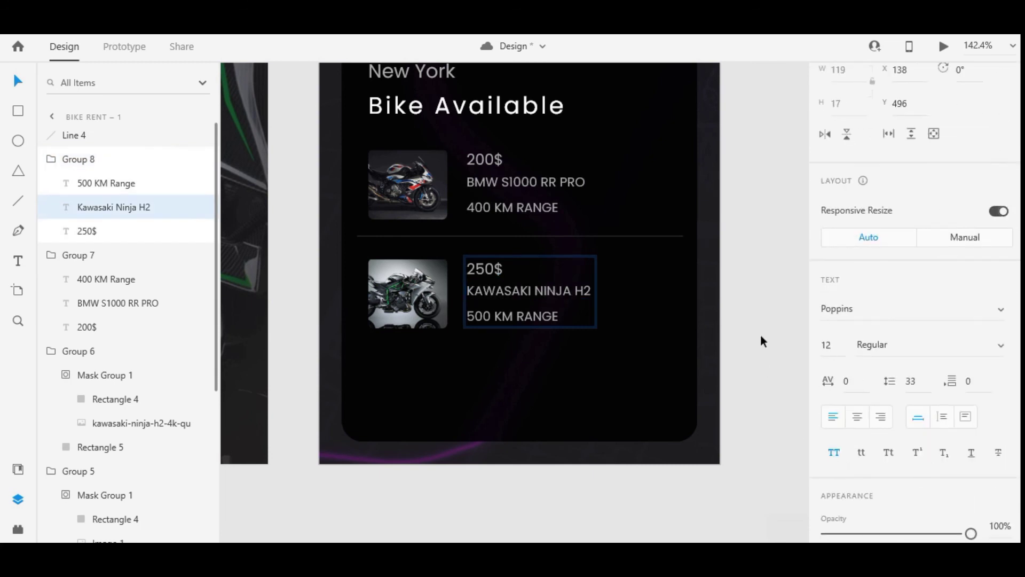
Step: Duplicate the divider line and place the copy below the lower bike entry
{"action": "left_click", "coordinate": [725, 305]}
{"action": "scroll", "coordinate": [725, 304], "scroll_direction": "down", "scroll_amount": 3}
{"action": "left_click_drag", "start_coordinate": [594, 230], "coordinate": [596, 316], "text": "alt"}
Step: Group each bike entry's text with its picture
{"action": "left_click", "coordinate": [566, 273]}
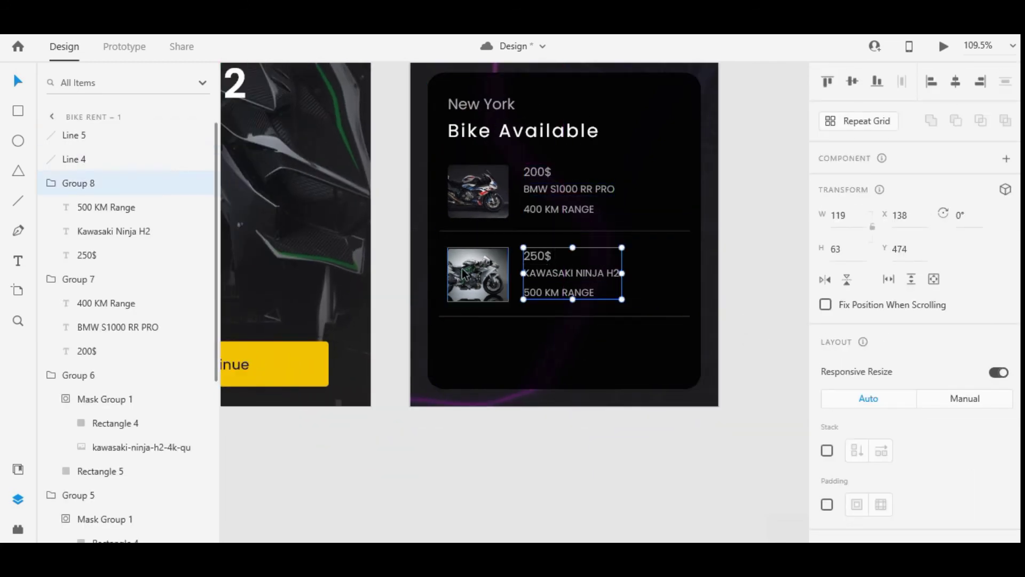
{"action": "left_click", "coordinate": [478, 274], "text": "shift"}
{"action": "key", "text": "ctrl+g"}
{"action": "left_click", "coordinate": [566, 190]}
{"action": "left_click", "coordinate": [478, 191], "text": "shift"}
{"action": "key", "text": "ctrl+g"}
Step: Distribute the two bike entry groups and the divider between them with equal vertical spacing
{"action": "left_click", "coordinate": [497, 267], "text": "shift"}
{"action": "left_click", "coordinate": [566, 230], "text": "shift"}
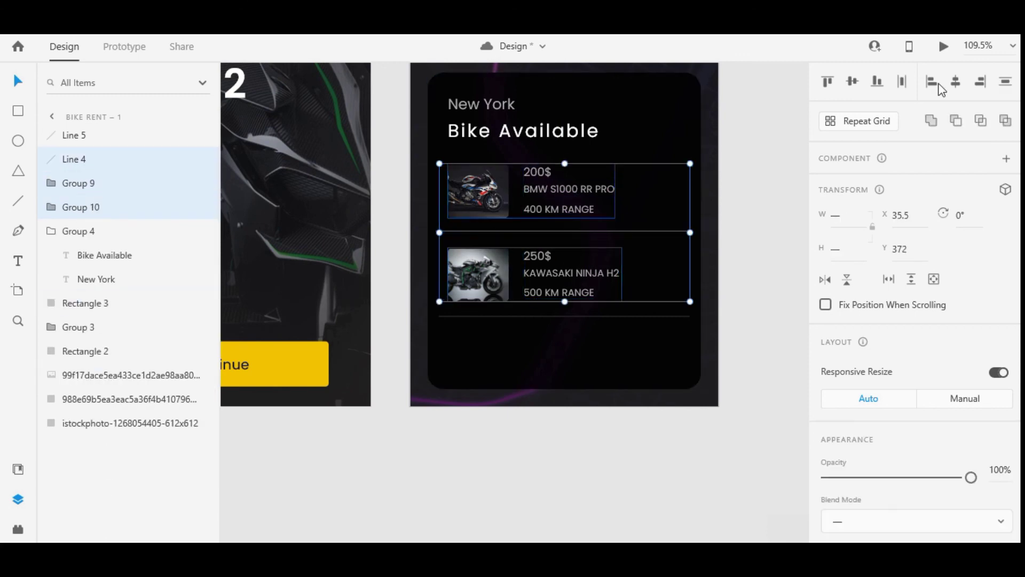
{"action": "left_click", "coordinate": [1003, 83]}
{"action": "left_click", "coordinate": [782, 201]}
Step: Adjust the lower divider line's vertical position so its spacing beneath the lower bike entry matches the upper divider
{"action": "left_click", "coordinate": [539, 317]}
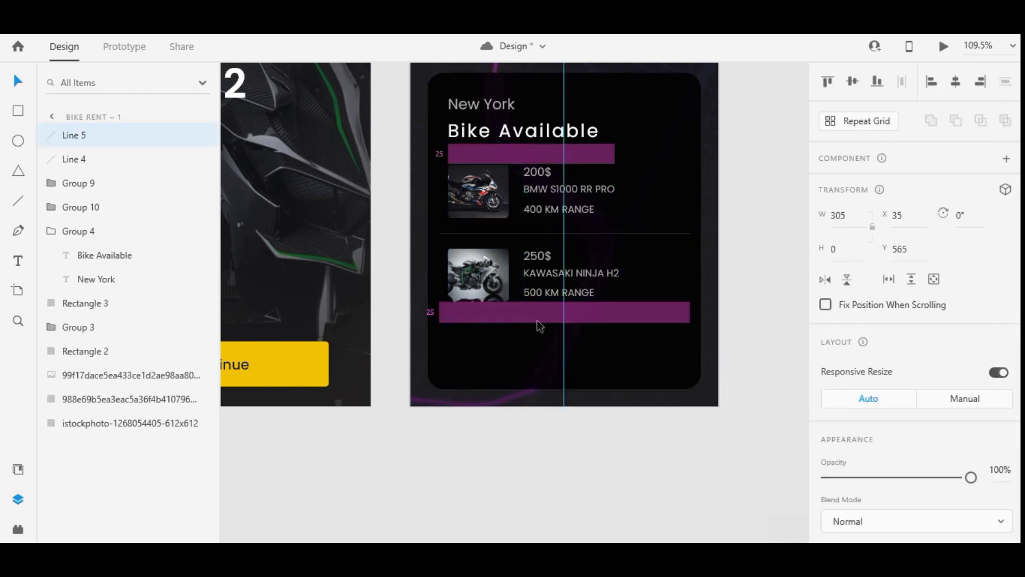
{"action": "left_click", "coordinate": [522, 307]}
{"action": "left_click", "coordinate": [528, 317]}
{"action": "left_click_drag", "start_coordinate": [531, 321], "coordinate": [531, 315]}
{"action": "left_click", "coordinate": [777, 290]}
Step: Copy the yellow Continue button from the start screen into the bike card below the lower divider
{"action": "scroll", "coordinate": [753, 230], "scroll_direction": "down", "scroll_amount": 2}
{"action": "scroll", "coordinate": [669, 214], "scroll_direction": "down", "scroll_amount": 3}
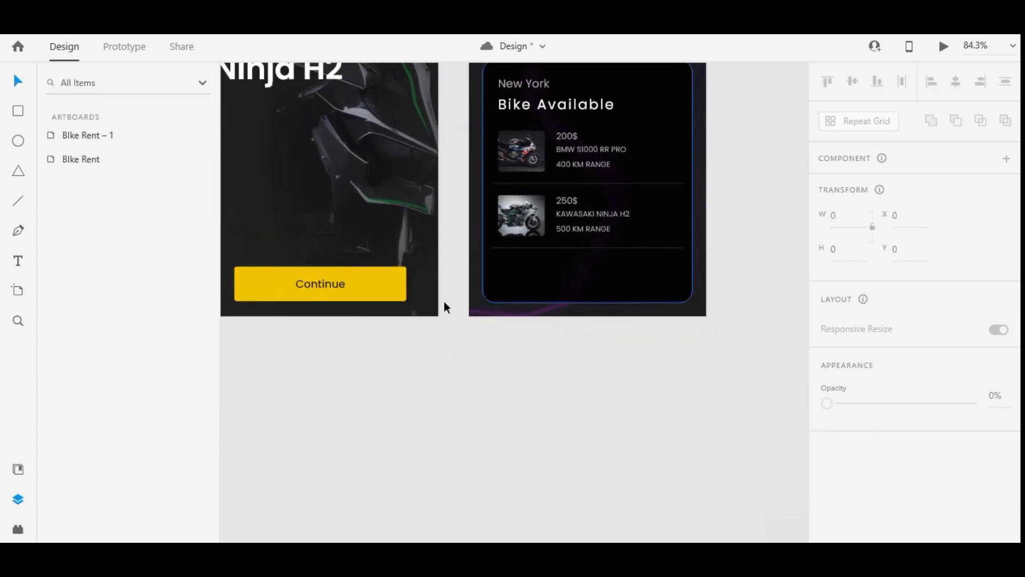
{"action": "left_click", "coordinate": [320, 283]}
{"action": "left_click", "coordinate": [434, 350]}
{"action": "left_click_drag", "start_coordinate": [363, 288], "coordinate": [631, 280]}
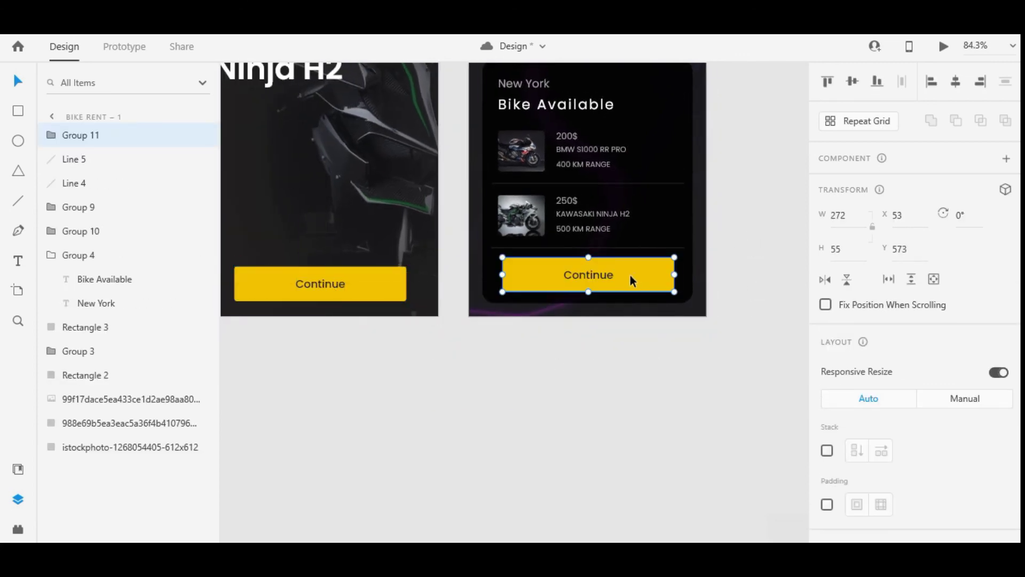
{"action": "left_click", "coordinate": [732, 252]}
Step: Extend the bike card's top edge upward to make the card about 397 px high
{"action": "scroll", "coordinate": [730, 276], "scroll_direction": "down", "scroll_amount": 3}
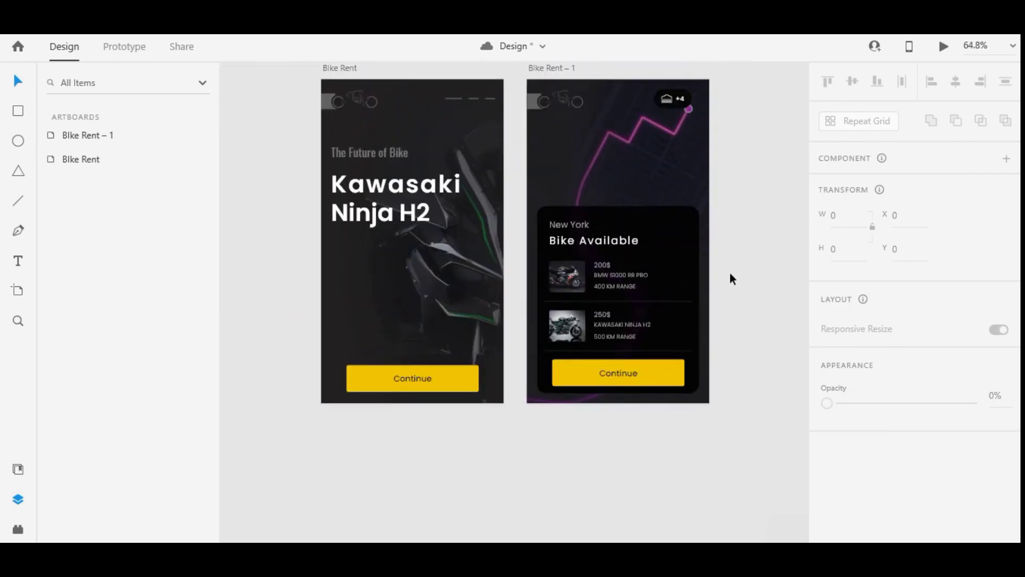
{"action": "left_click", "coordinate": [666, 241]}
{"action": "left_click", "coordinate": [754, 288]}
{"action": "left_click_drag", "start_coordinate": [755, 288], "coordinate": [753, 268]}
{"action": "left_click", "coordinate": [630, 218]}
{"action": "scroll", "coordinate": [629, 214], "scroll_direction": "up", "scroll_amount": 3}
{"action": "left_click_drag", "start_coordinate": [614, 194], "coordinate": [615, 186]}
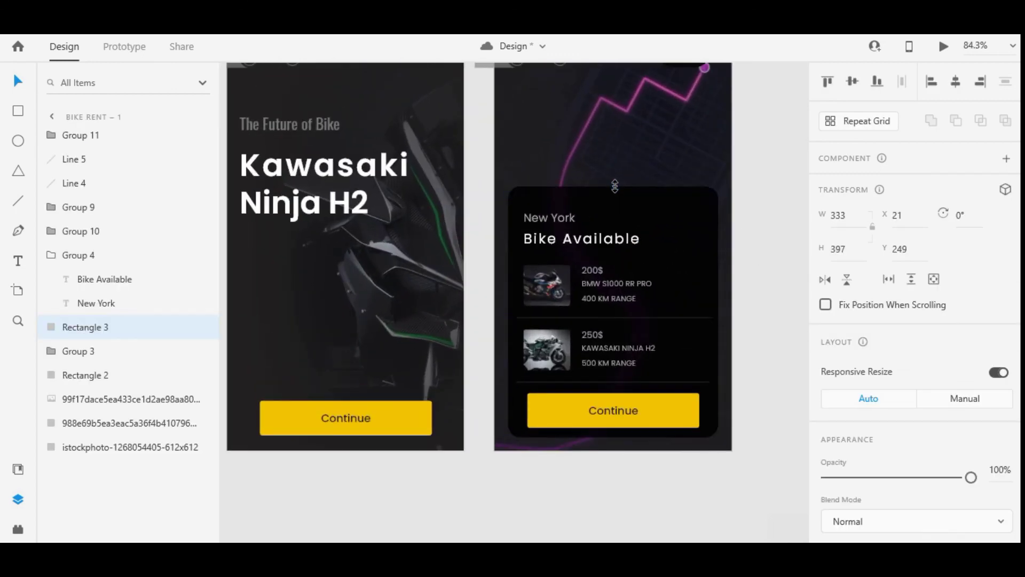
Step: Move the heading, both bike entries, the dividers and the Continue button slightly up inside the card
{"action": "left_click", "coordinate": [575, 238]}
{"action": "left_click", "coordinate": [564, 277], "text": "shift"}
{"action": "left_click", "coordinate": [563, 317], "text": "shift"}
{"action": "left_click", "coordinate": [563, 357], "text": "shift"}
{"action": "left_click", "coordinate": [564, 382], "text": "shift"}
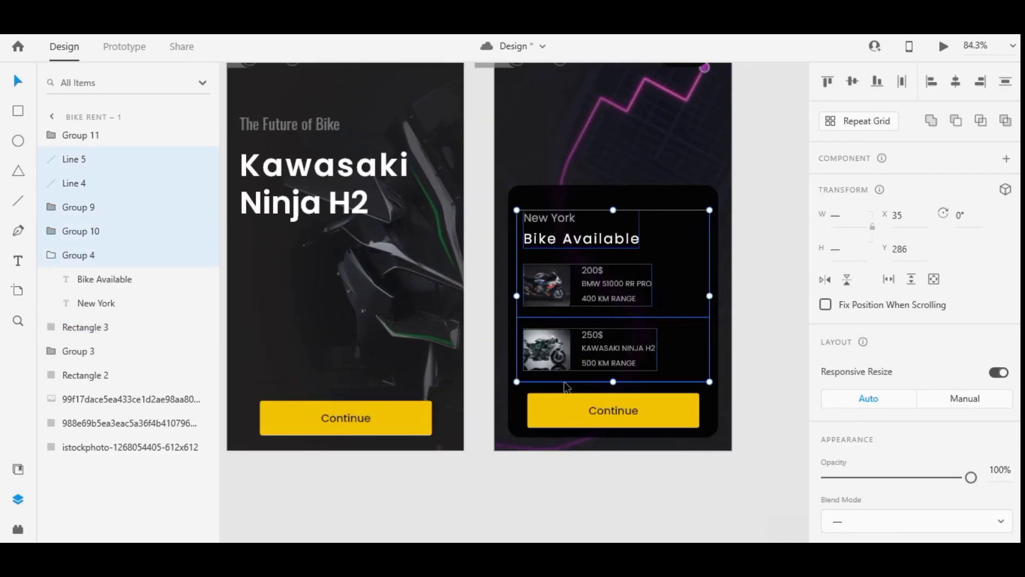
{"action": "key", "text": "shift+Up"}
{"action": "key", "text": "shift+Up"}
{"action": "left_click_drag", "start_coordinate": [566, 386], "coordinate": [617, 388]}
{"action": "left_click", "coordinate": [761, 357]}
Step: Change the card button's label to Boot Now with centred text alignment
{"action": "scroll", "coordinate": [761, 357], "scroll_direction": "down", "scroll_amount": 1}
{"action": "double_click", "coordinate": [608, 394]}
{"action": "double_click", "coordinate": [609, 394]}
{"action": "key", "text": "BackSpace"}
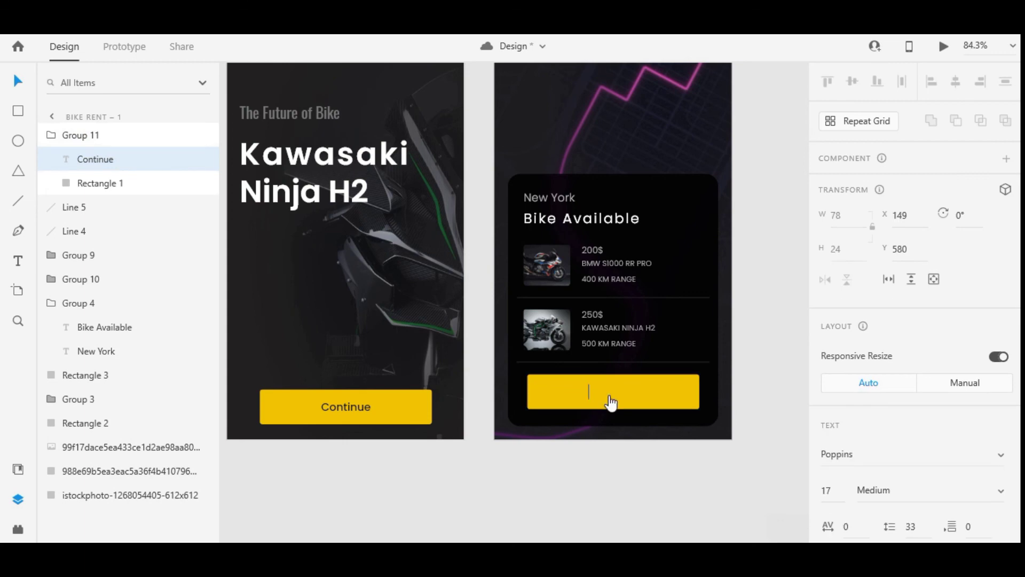
{"action": "type", "text": "B"}
{"action": "key", "text": "Escape"}
{"action": "key", "text": "ctrl+z"}
{"action": "scroll", "coordinate": [901, 349], "scroll_direction": "down", "scroll_amount": 3}
{"action": "scroll", "coordinate": [902, 354], "scroll_direction": "down", "scroll_amount": 1}
{"action": "left_click", "coordinate": [857, 344]}
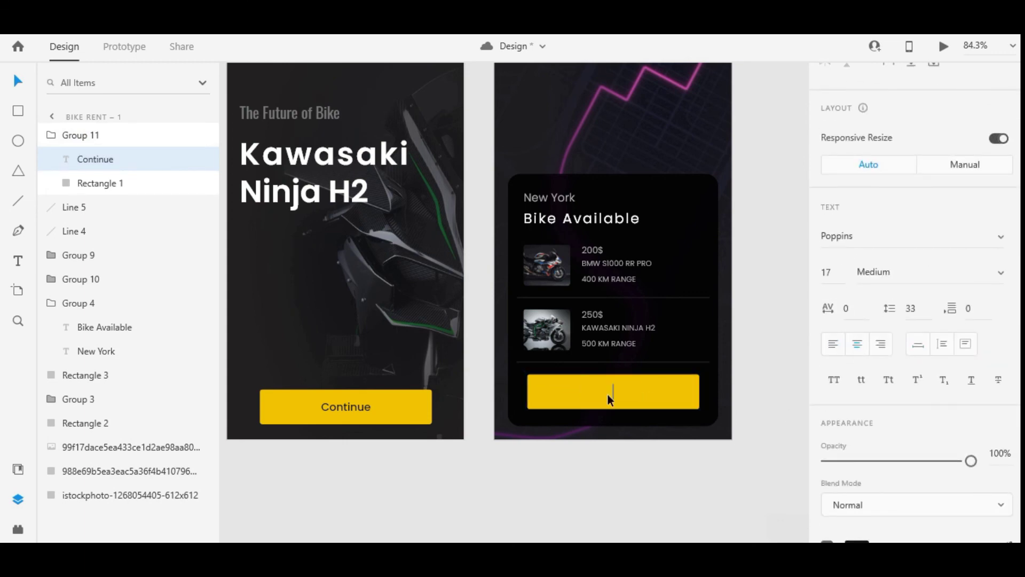
{"action": "left_click", "coordinate": [701, 503]}
Step: Darken the outer stop of the map screen overlay's radial gradient to black
{"action": "scroll", "coordinate": [661, 453], "scroll_direction": "down", "scroll_amount": 3}
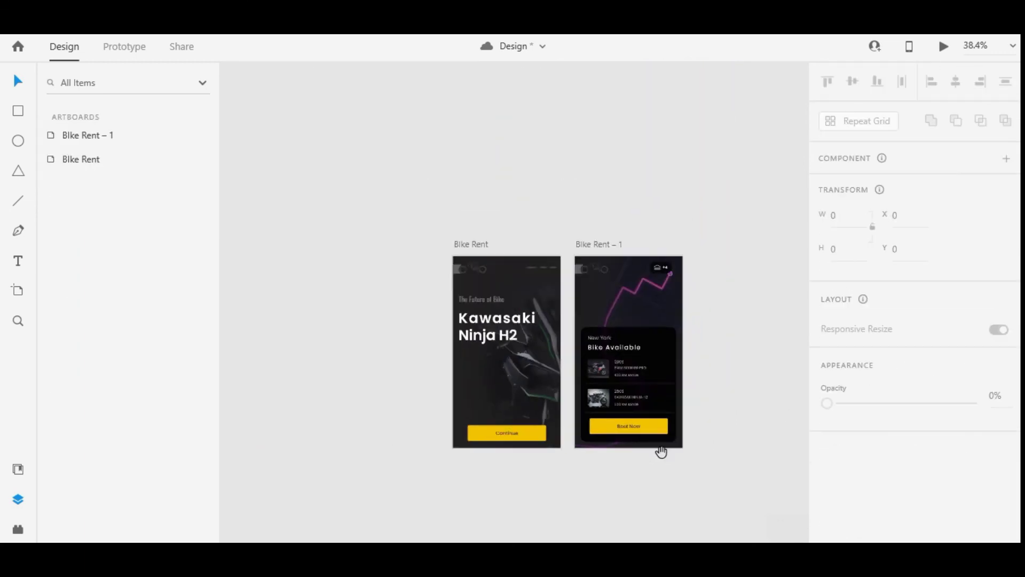
{"action": "left_click_drag", "start_coordinate": [661, 451], "coordinate": [647, 418]}
{"action": "scroll", "coordinate": [659, 349], "scroll_direction": "up", "scroll_amount": 1}
{"action": "left_click", "coordinate": [649, 259]}
{"action": "scroll", "coordinate": [896, 269], "scroll_direction": "down", "scroll_amount": 5}
{"action": "left_click", "coordinate": [849, 312]}
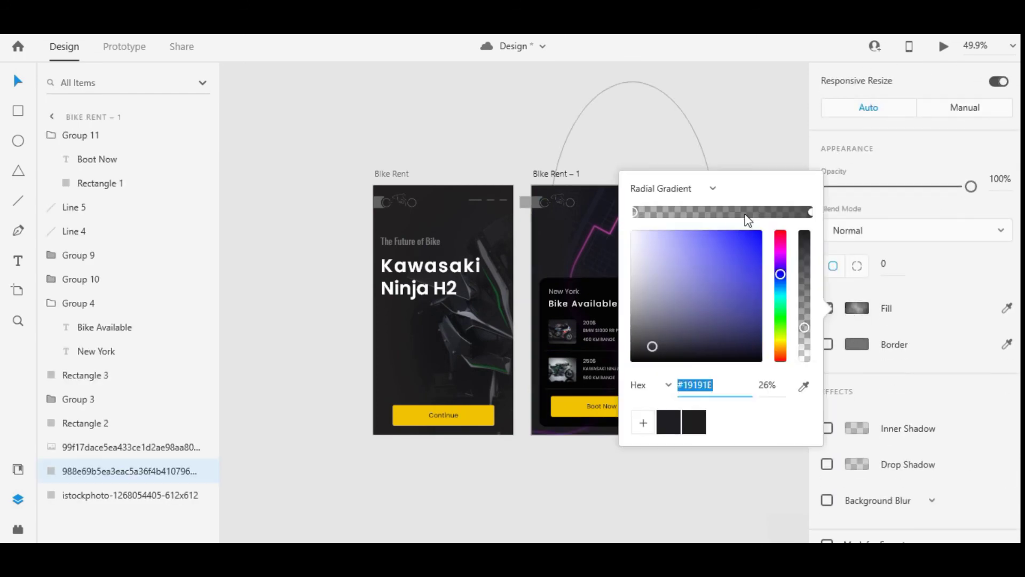
{"action": "left_click", "coordinate": [808, 210]}
{"action": "left_click_drag", "start_coordinate": [742, 281], "coordinate": [622, 360]}
{"action": "left_click", "coordinate": [739, 121]}
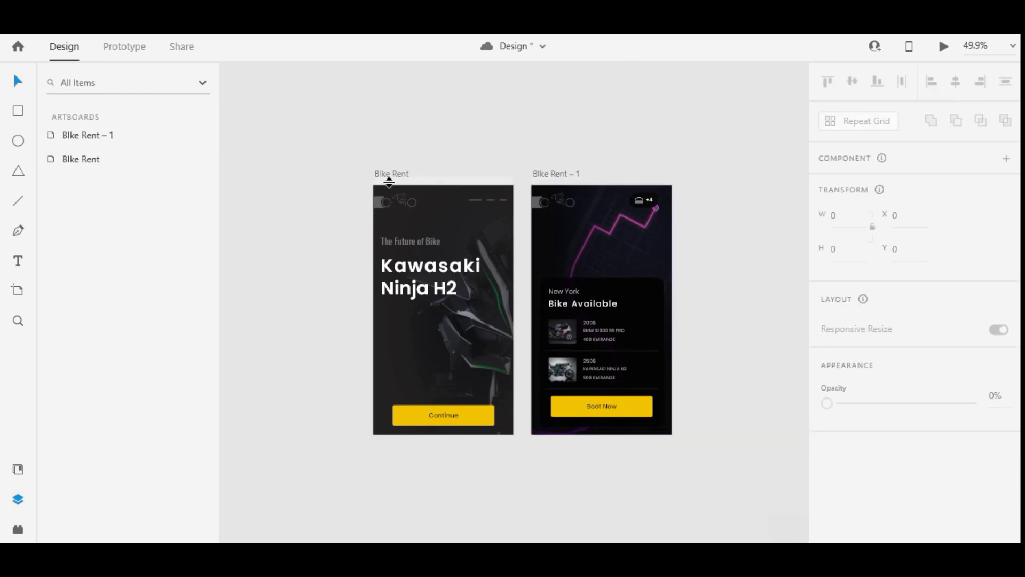
Step: Darken the outer stop of the start screen overlay's radial gradient to black
{"action": "left_click", "coordinate": [417, 318]}
{"action": "scroll", "coordinate": [865, 315], "scroll_direction": "down", "scroll_amount": 5}
{"action": "left_click", "coordinate": [858, 310]}
{"action": "left_click", "coordinate": [810, 212]}
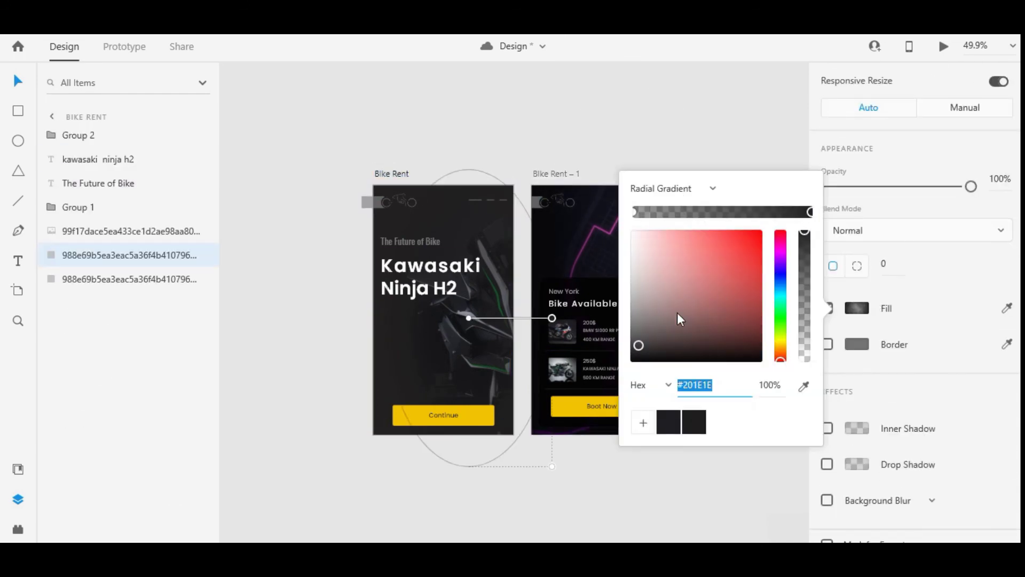
{"action": "left_click", "coordinate": [392, 173]}
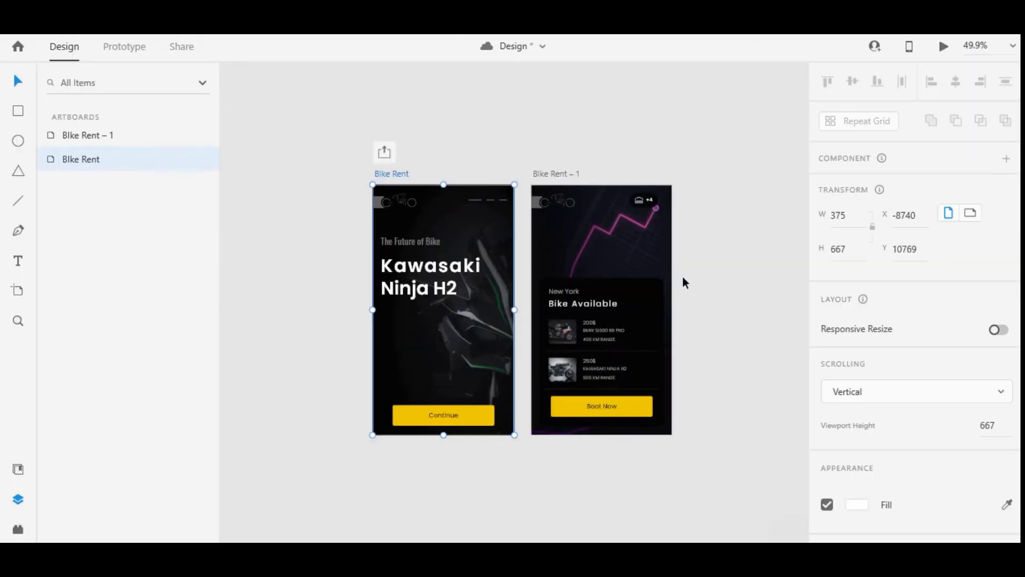
{"action": "left_click", "coordinate": [715, 326]}
Step: Create a prototype link from the start screen's Continue button to the Bike Rent – 1 artboard
{"action": "left_click", "coordinate": [123, 47]}
{"action": "left_click", "coordinate": [443, 412]}
{"action": "left_click_drag", "start_coordinate": [495, 416], "coordinate": [577, 340]}
{"action": "scroll", "coordinate": [576, 341], "scroll_direction": "up", "scroll_amount": 1}
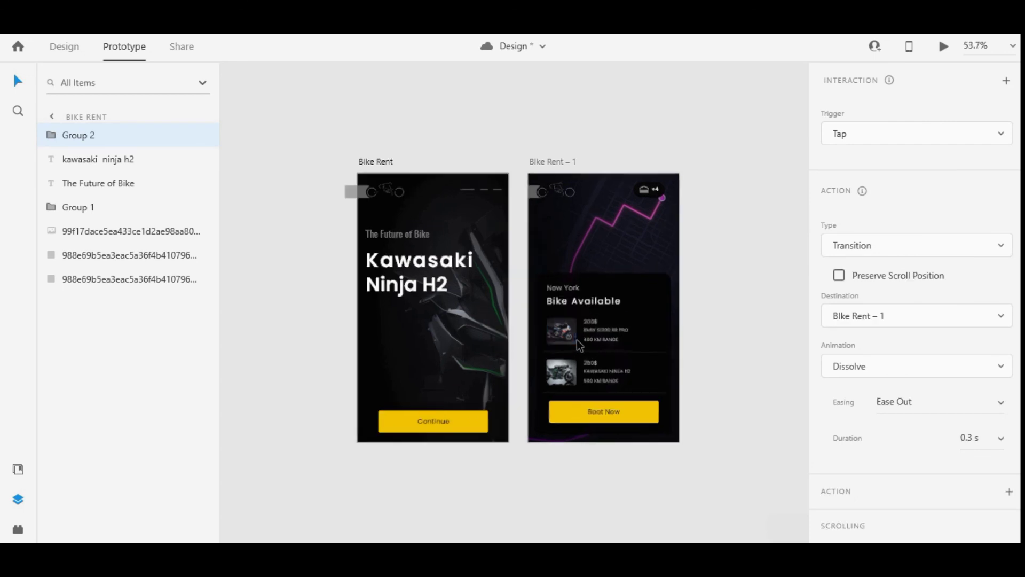
{"action": "scroll", "coordinate": [580, 346], "scroll_direction": "up", "scroll_amount": 2}
{"action": "left_click", "coordinate": [331, 131]}
{"action": "left_click", "coordinate": [72, 47]}
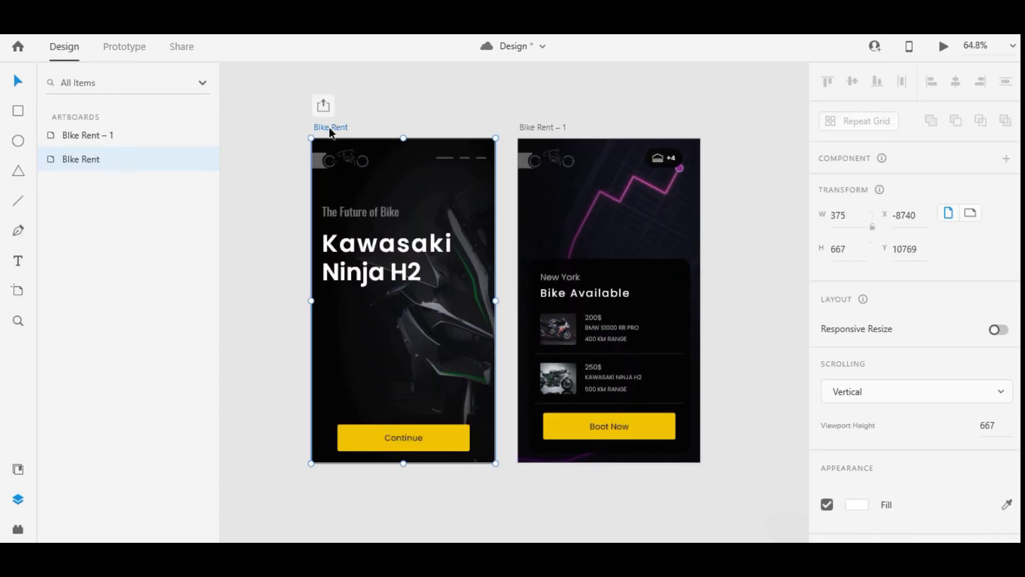
Step: Set the Continue button's interaction to Auto-Animate with Snap easing and a 0.8 s duration
{"action": "left_click", "coordinate": [124, 46]}
{"action": "left_click", "coordinate": [443, 445]}
{"action": "left_click", "coordinate": [929, 245]}
{"action": "left_click", "coordinate": [908, 243]}
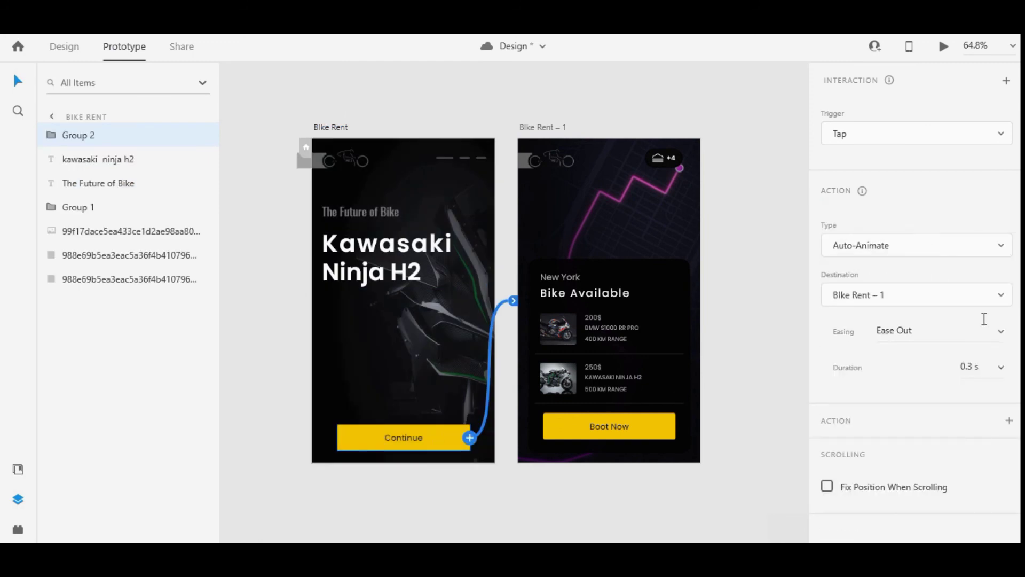
{"action": "left_click", "coordinate": [961, 331]}
{"action": "left_click", "coordinate": [939, 422]}
{"action": "left_click", "coordinate": [1004, 369]}
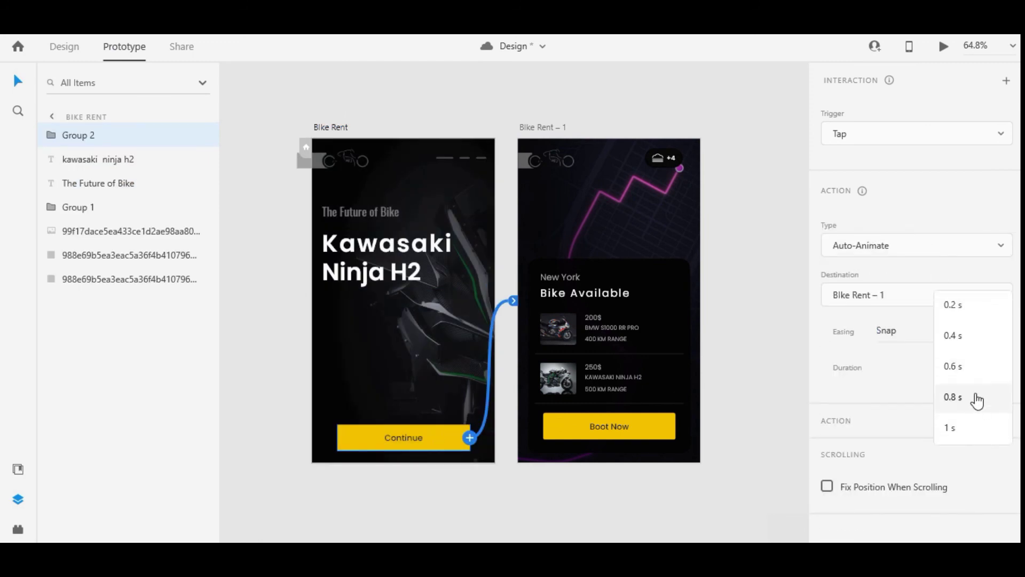
{"action": "left_click", "coordinate": [977, 397]}
Step: Link the motorcycle logo on the map screen back to the Bike Rent start screen
{"action": "left_click", "coordinate": [335, 128]}
{"action": "left_click", "coordinate": [562, 152]}
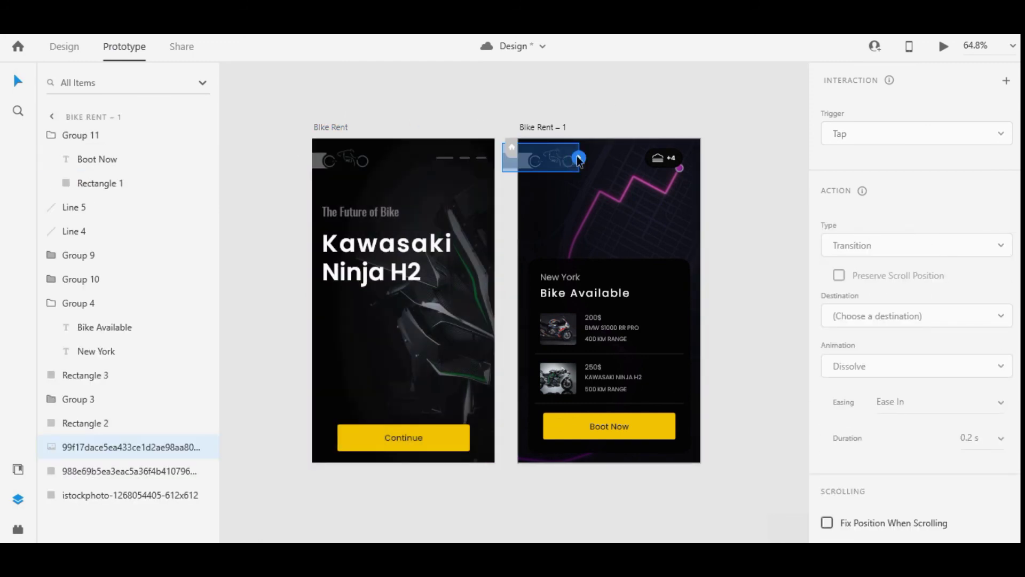
{"action": "left_click", "coordinate": [334, 126]}
Step: Preview the prototype, testing the Continue button to the map screen and the logo link back to the start screen
{"action": "key", "text": "ctrl+Return"}
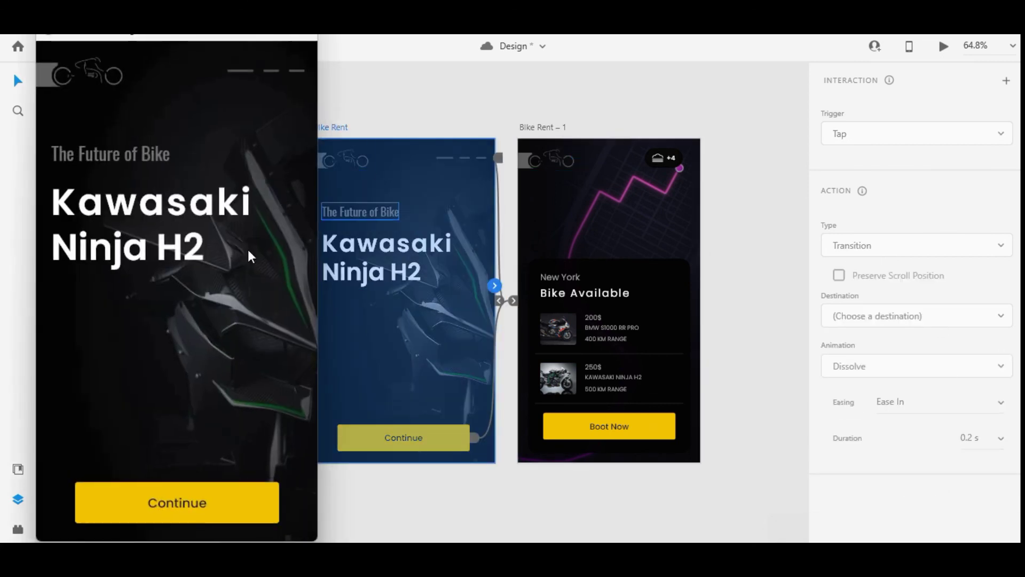
{"action": "left_click", "coordinate": [181, 499]}
{"action": "left_click", "coordinate": [88, 60]}
{"action": "left_click", "coordinate": [747, 130]}
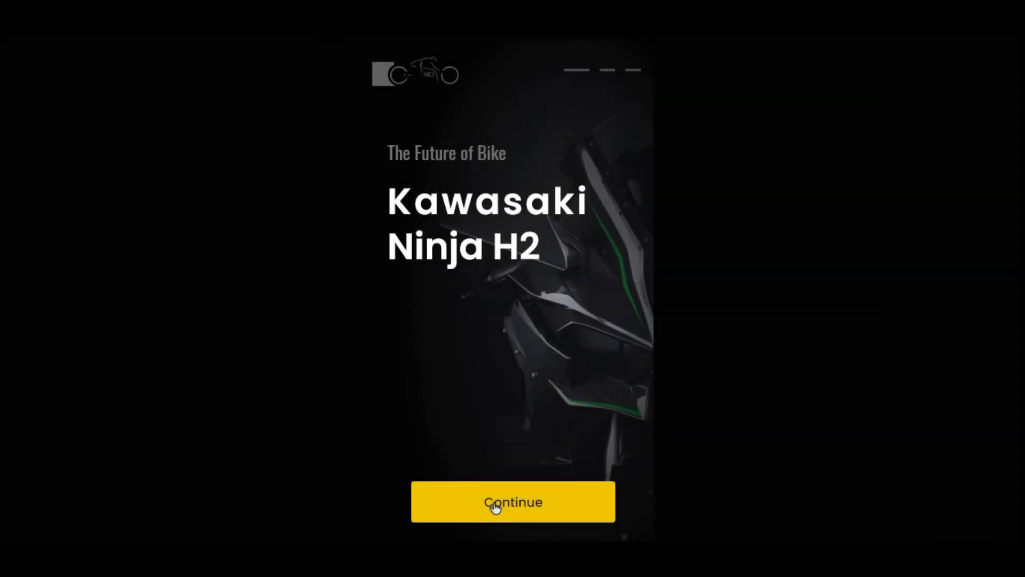
{"action": "left_click", "coordinate": [495, 506]}
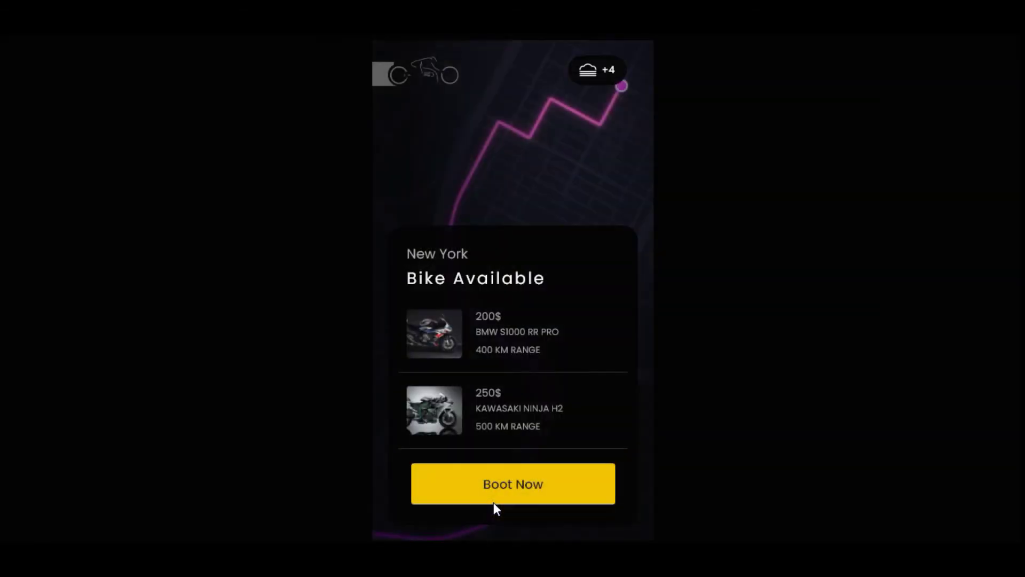
{"action": "left_click", "coordinate": [422, 74]}
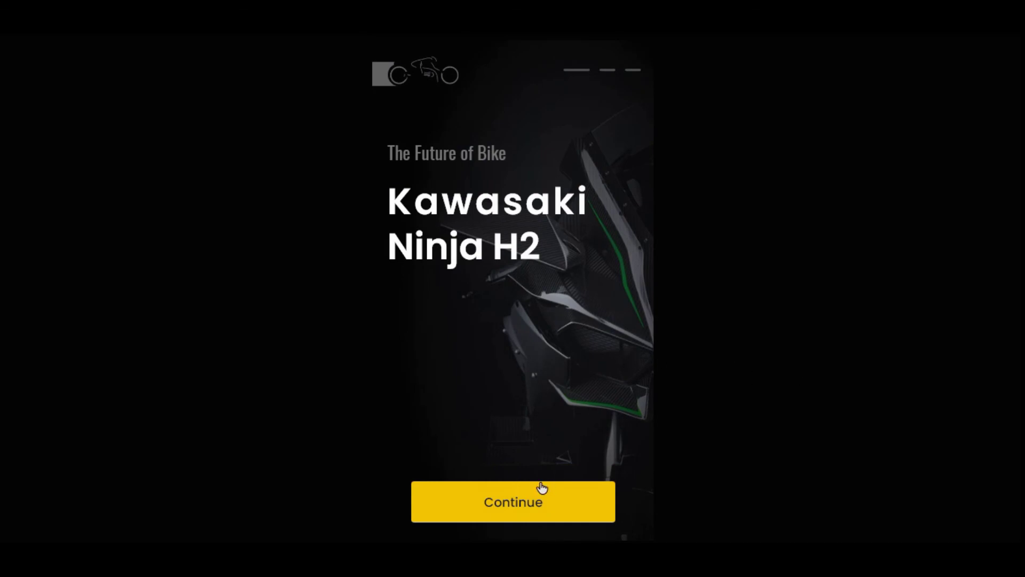
{"action": "left_click", "coordinate": [524, 501]}
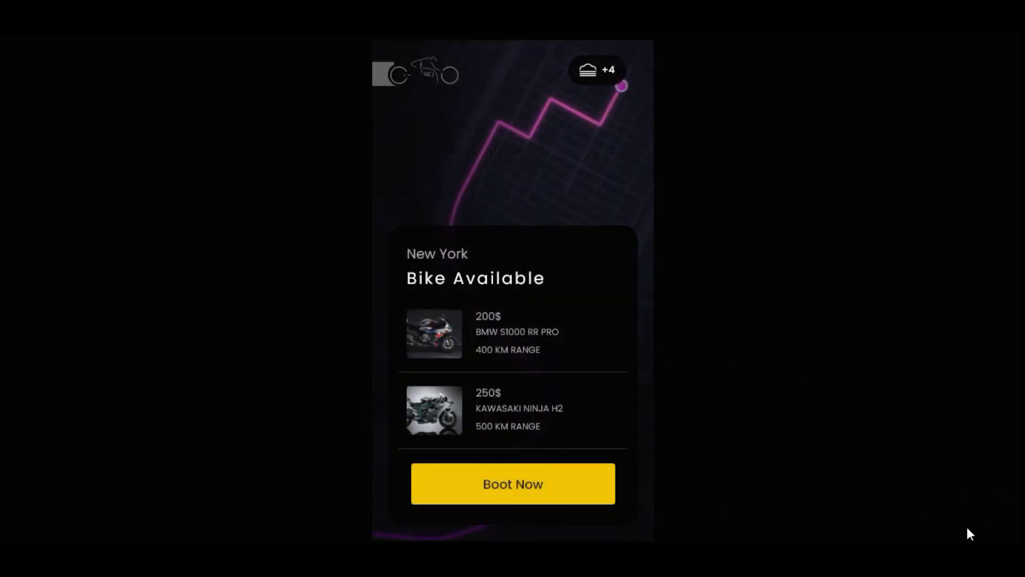